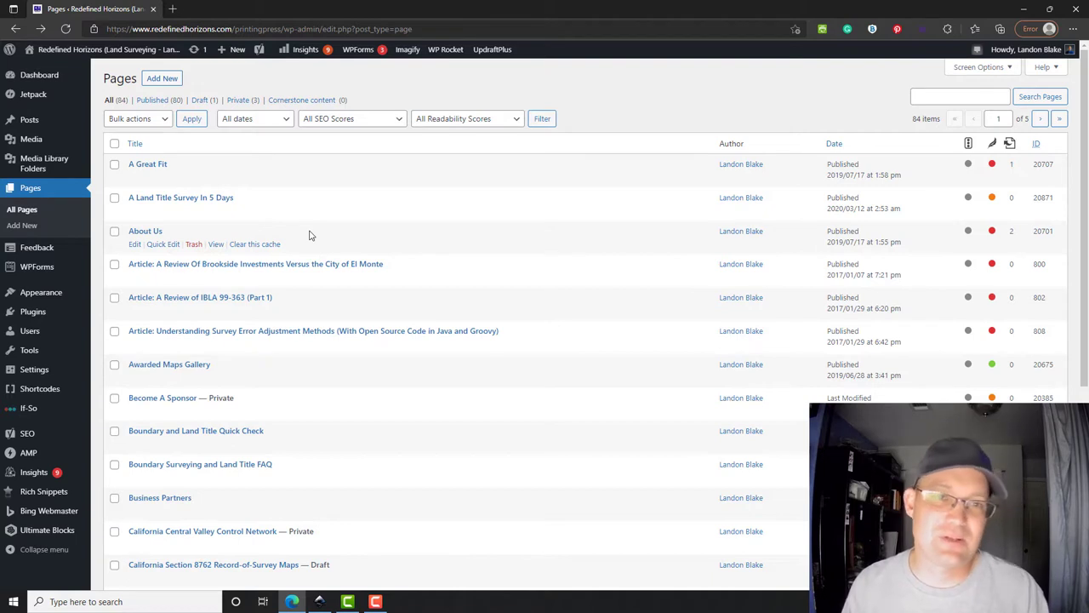
- Create a new blank post from the Posts menu's Add New entry
{"action": "mouse_move", "coordinate": [59, 150]}
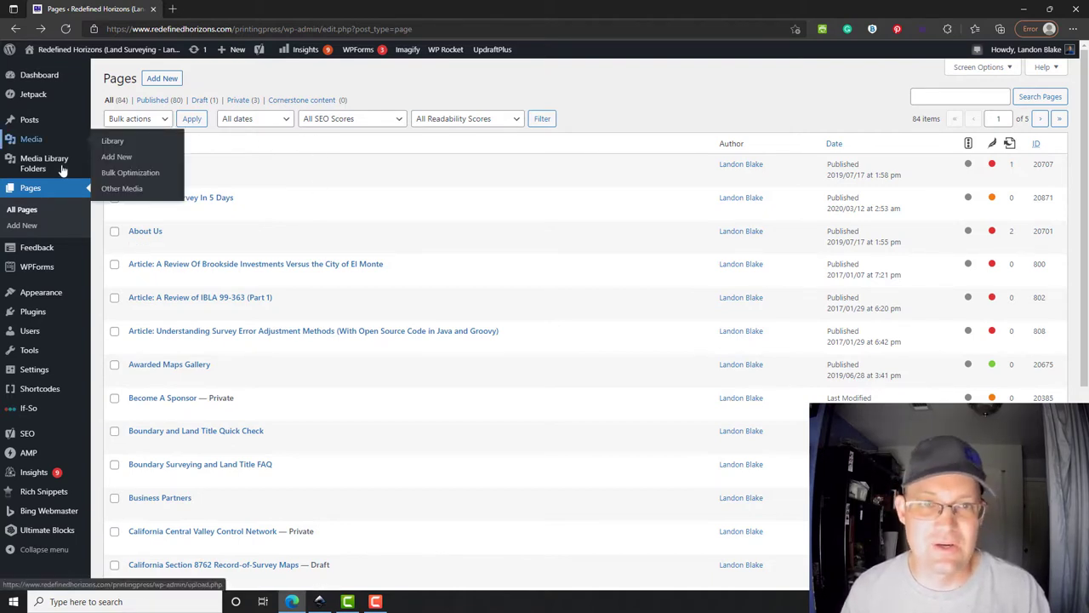
{"action": "mouse_move", "coordinate": [23, 121]}
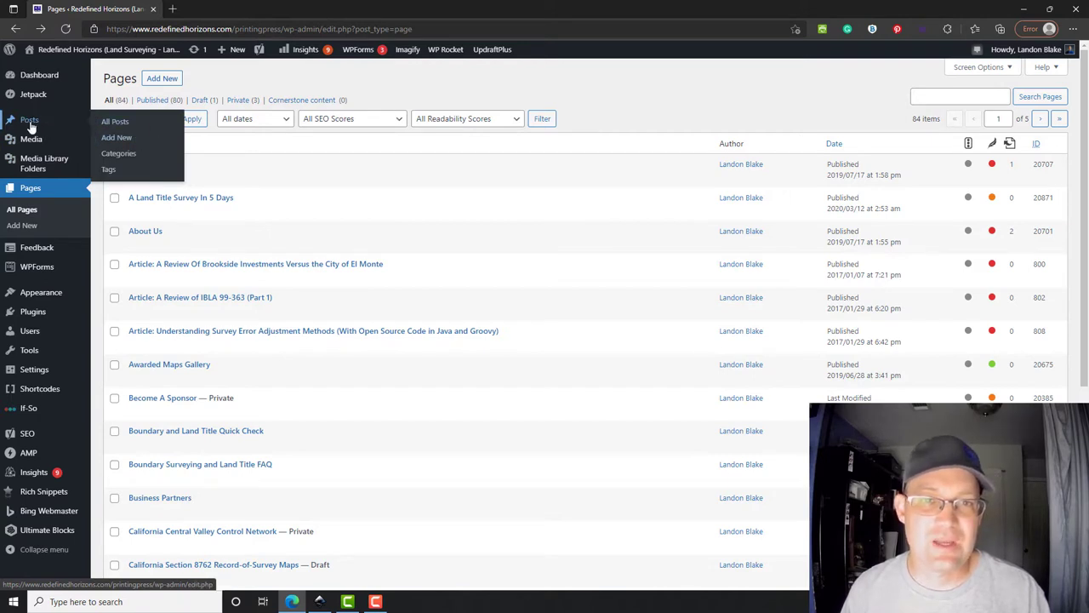
{"action": "left_click", "coordinate": [121, 143]}
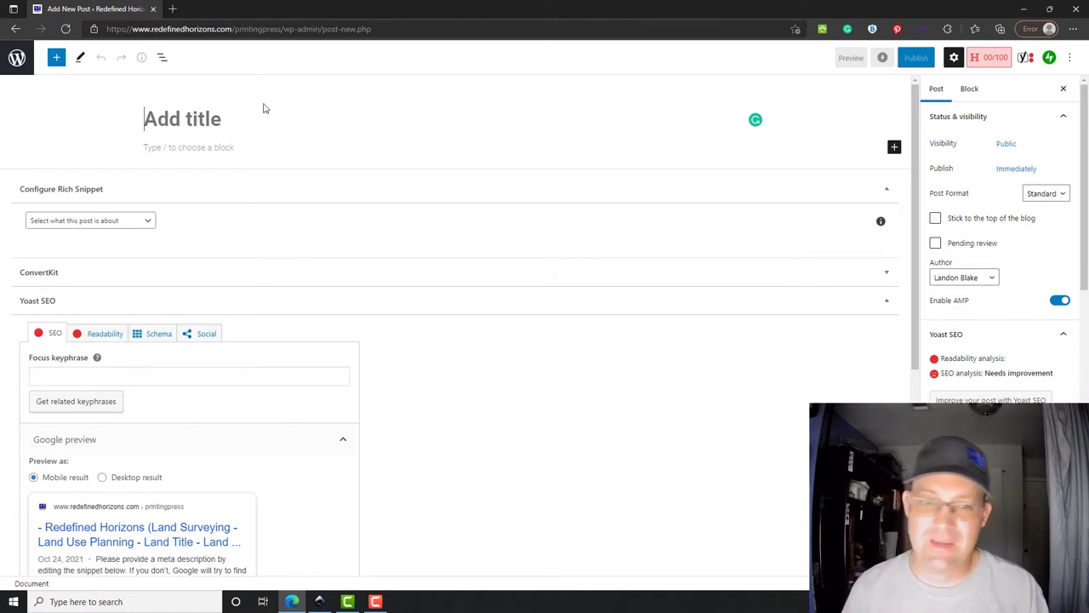
- Open the Rich Snippet post-type list and close it without choosing a type
{"action": "scroll", "coordinate": [456, 371], "scroll_direction": "down", "scroll_amount": 3}
{"action": "scroll", "coordinate": [455, 371], "scroll_direction": "up", "scroll_amount": 3}
{"action": "left_click", "coordinate": [146, 221]}
{"action": "left_click", "coordinate": [454, 98]}
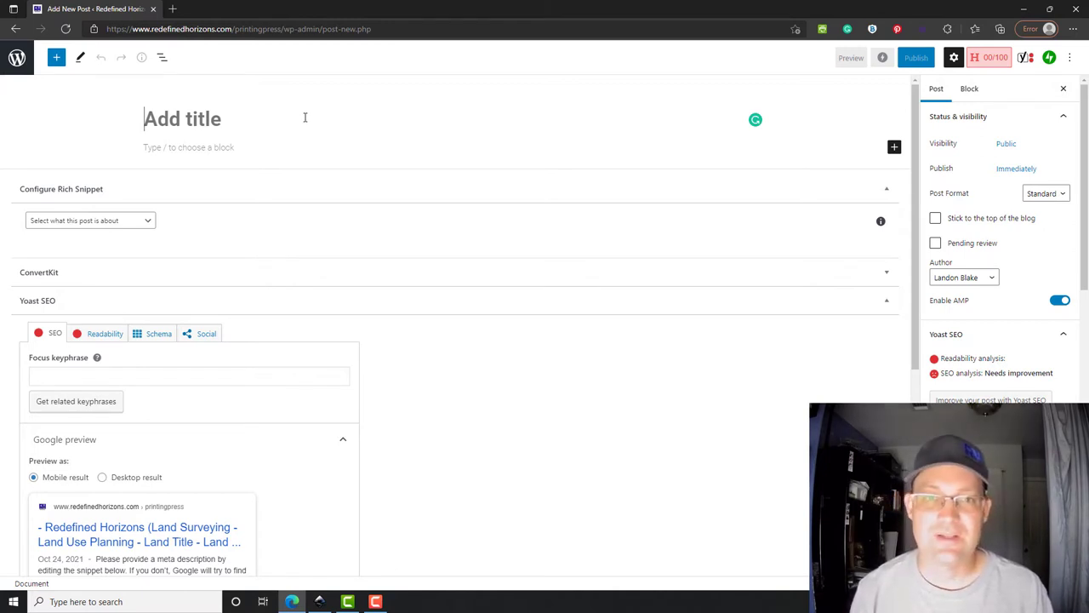
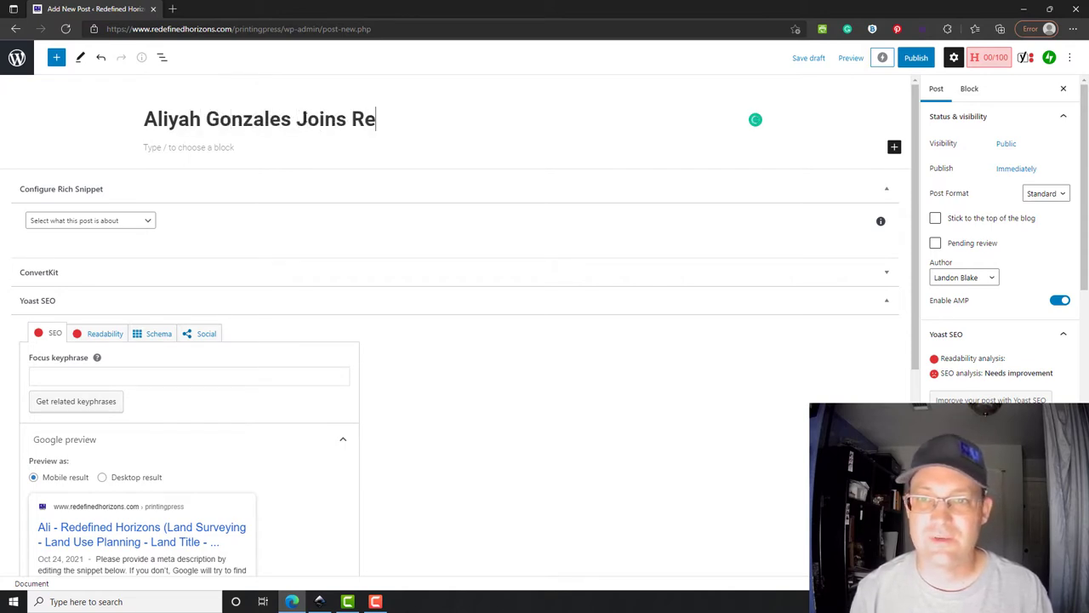
- Title the post '<new hire's name> Joins Redefined Horizons As Content Marketing Specialist'
{"action": "type", "text": "defined Horizons "}
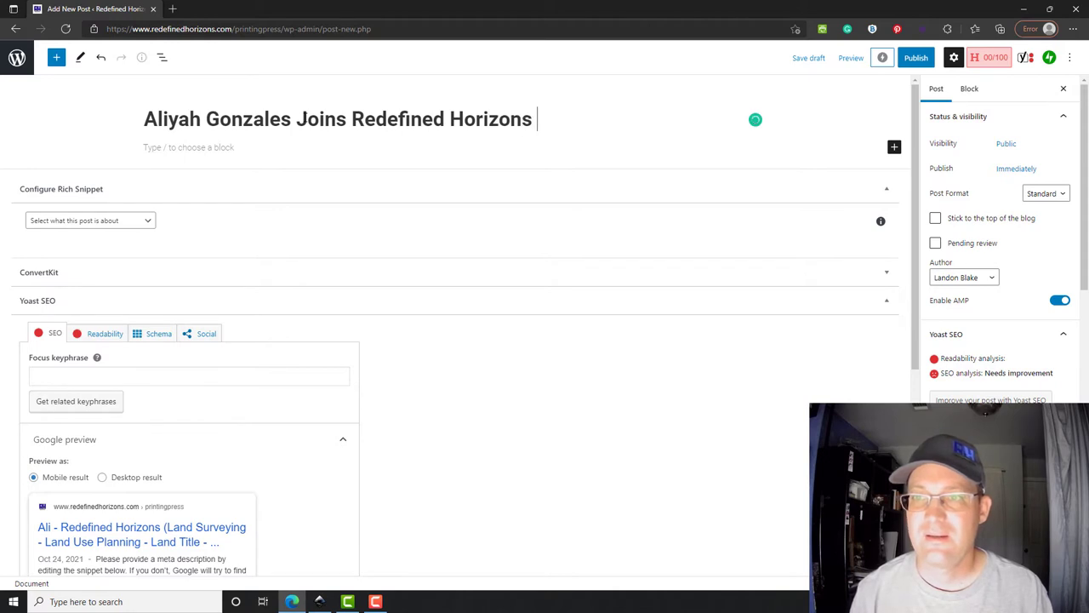
{"action": "type", "text": "As A"}
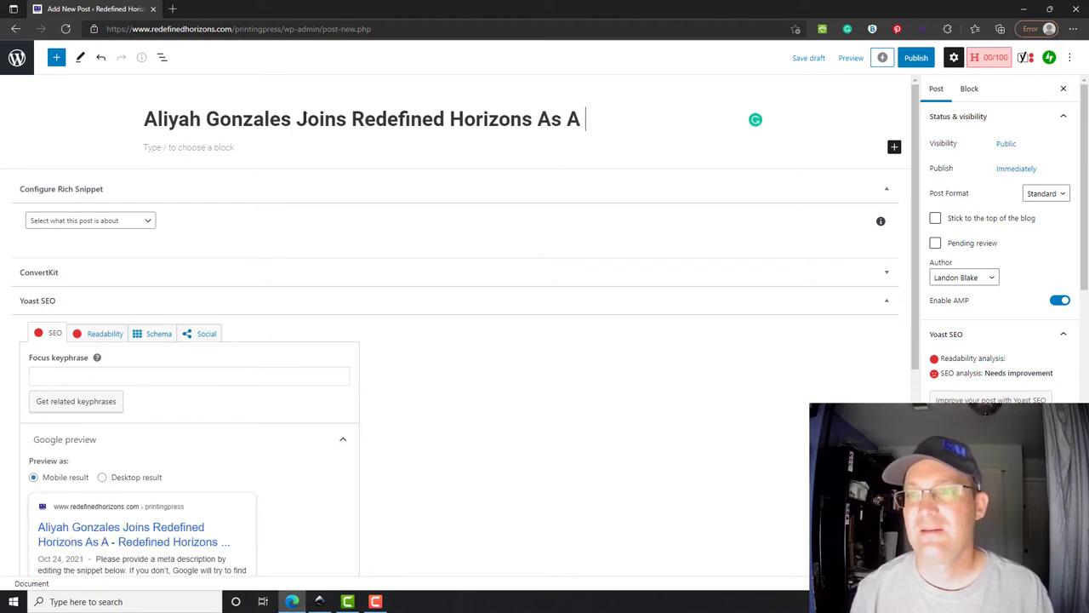
{"action": "key", "text": "BackSpace"}
{"action": "key", "text": "BackSpace"}
{"action": "type", "text": "Conet"}
{"action": "key", "text": "BackSpace"}
{"action": "key", "text": "BackSpace"}
{"action": "type", "text": "tent Marketin"}
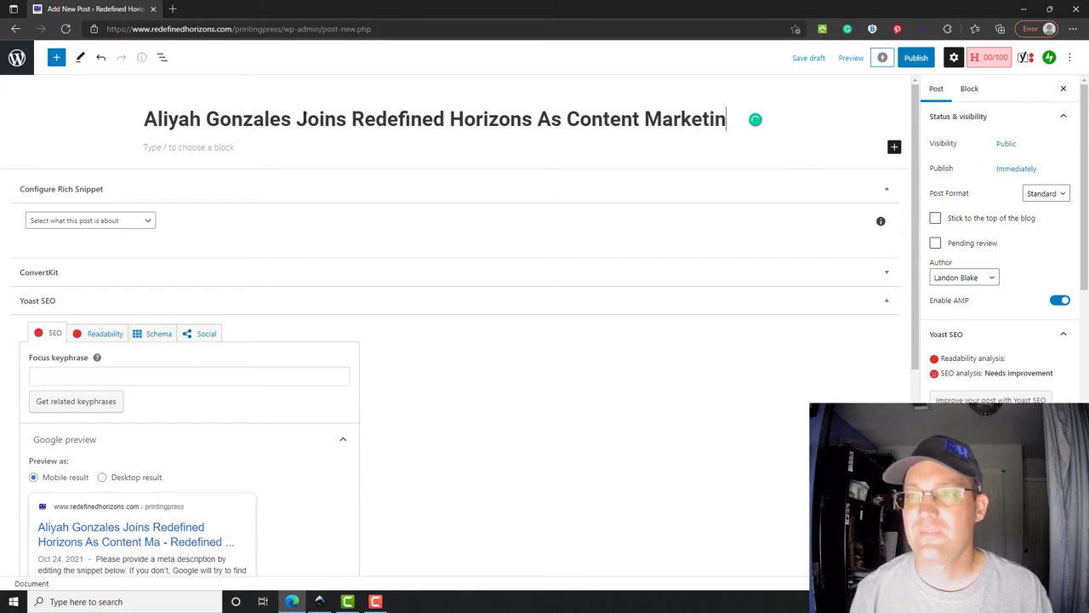
{"action": "type", "text": "g Specialist"}
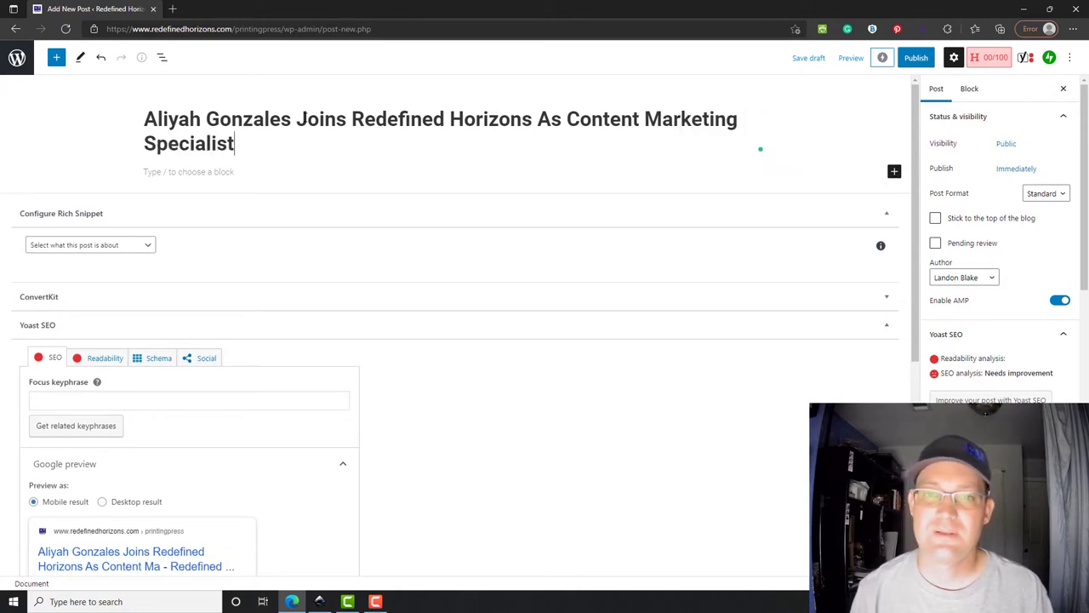
- Start the body paragraph announcing the new content marketing specialist and the learning resources she'll handle
{"action": "key", "text": "Return"}
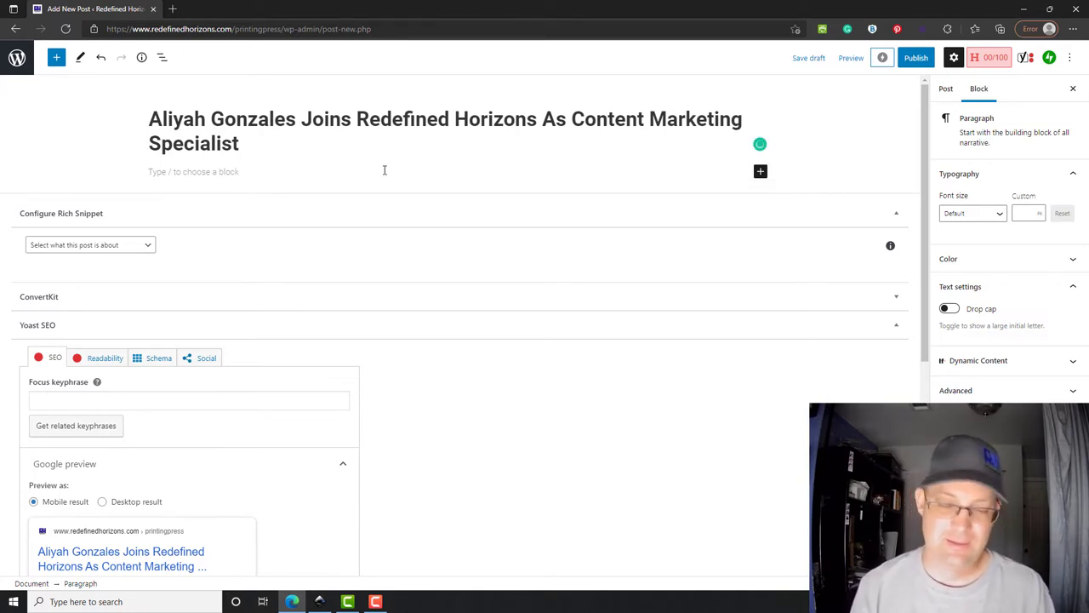
{"action": "type", "text": "Redefined "}
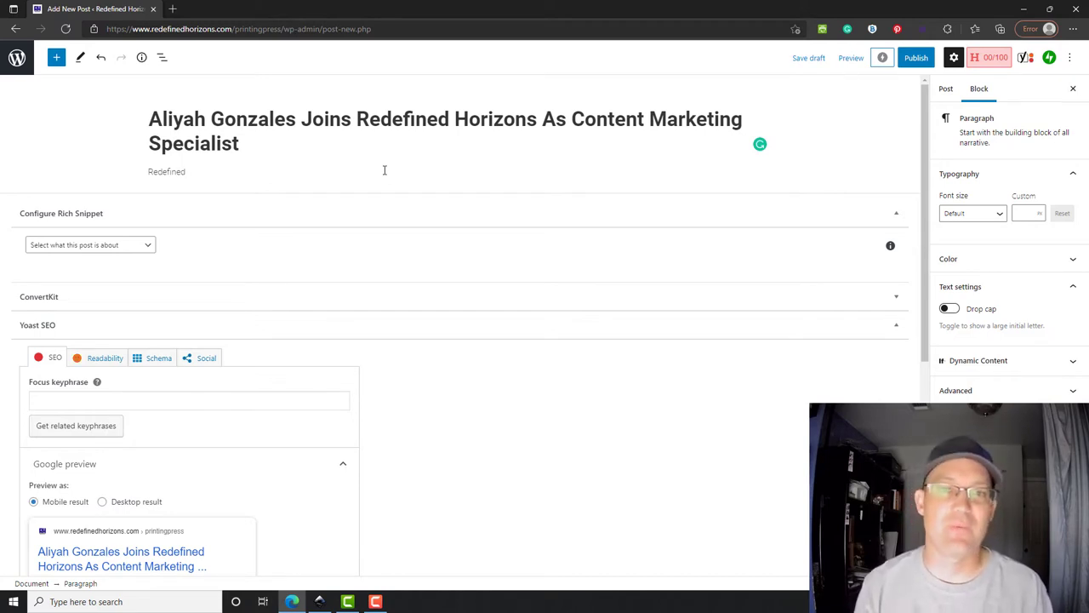
{"action": "type", "text": "Horizon"}
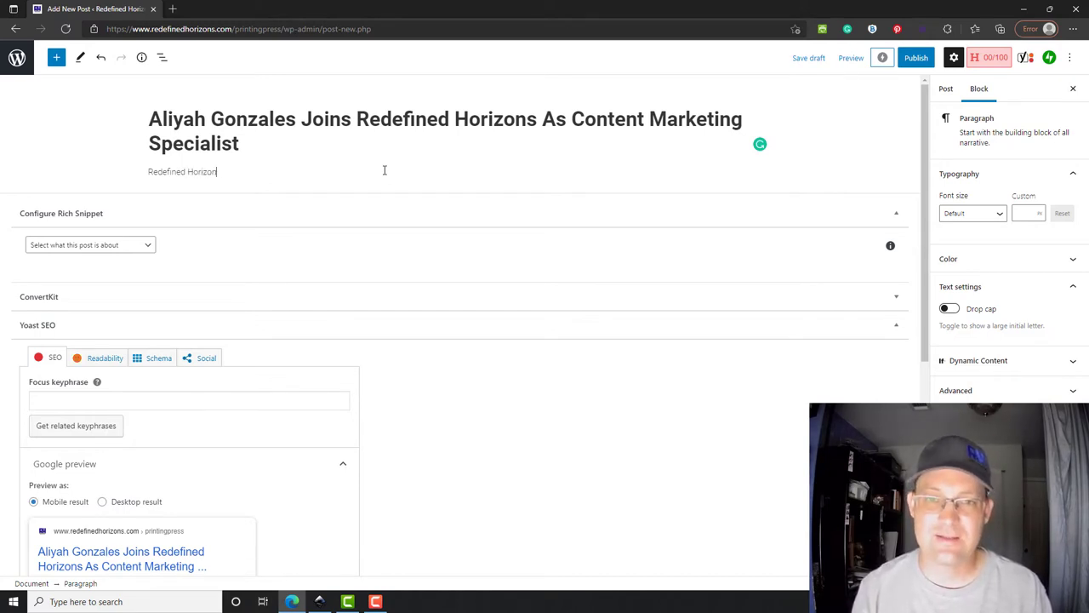
{"action": "type", "text": "s is happy to announce h"}
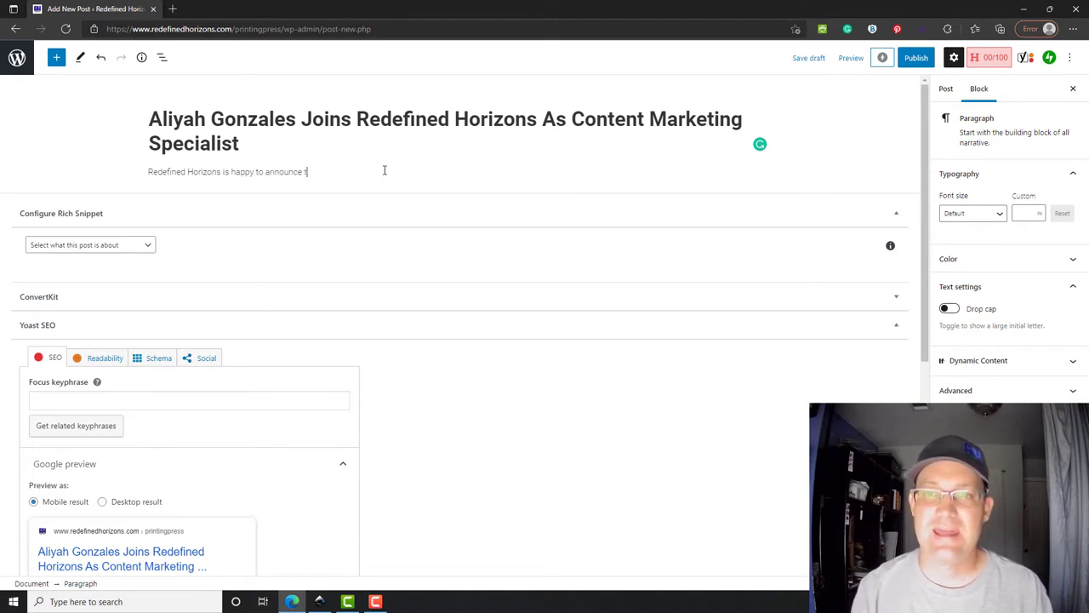
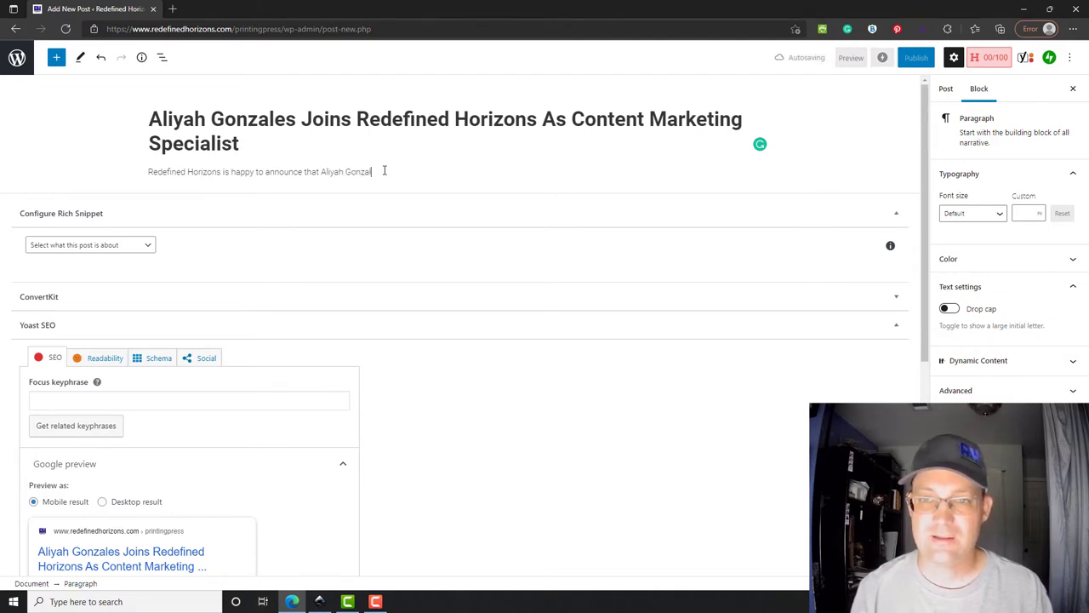
{"action": "type", "text": "in"}
{"action": "type", "text": "ed as"}
{"action": "key", "text": "BackSpace"}
{"action": "key", "text": "BackSpace"}
{"action": "key", "text": "BackSpace"}
{"action": "type", "text": "our team"}
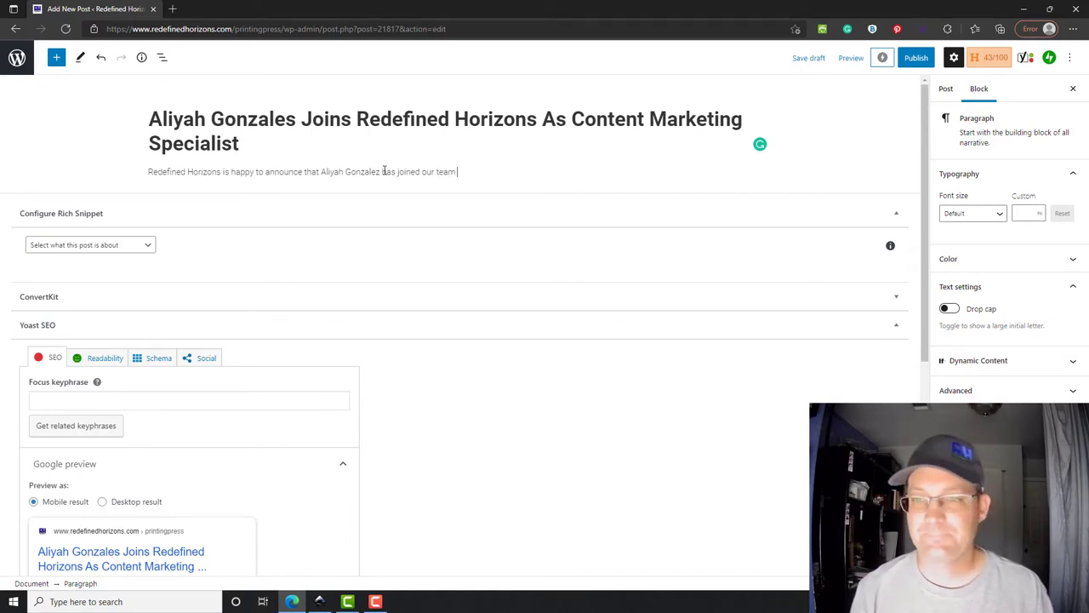
{"action": "type", "text": " as"}
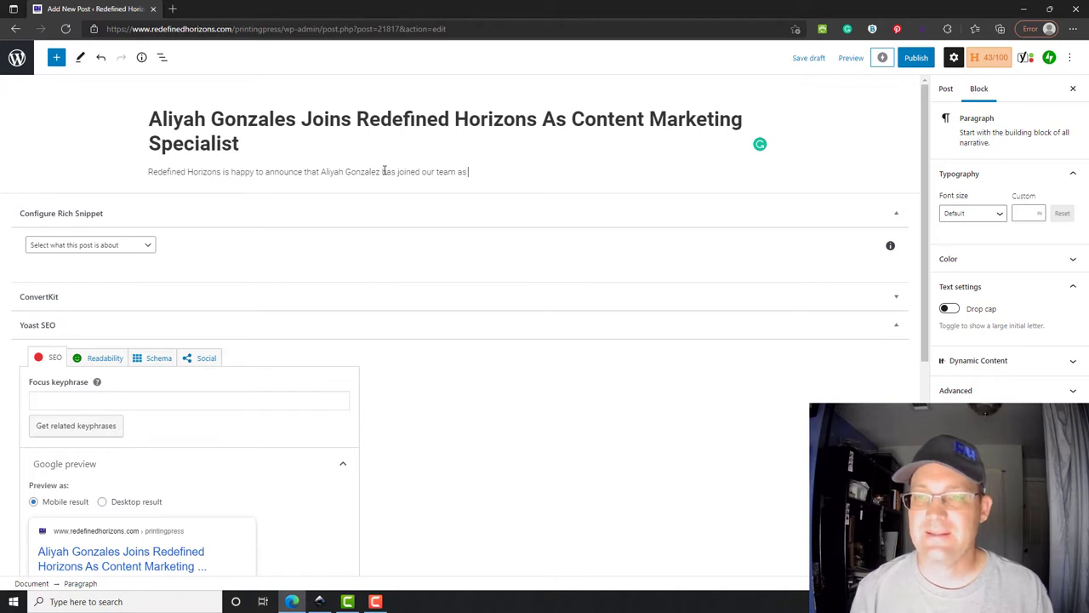
{"action": "type", "text": " a content mar"}
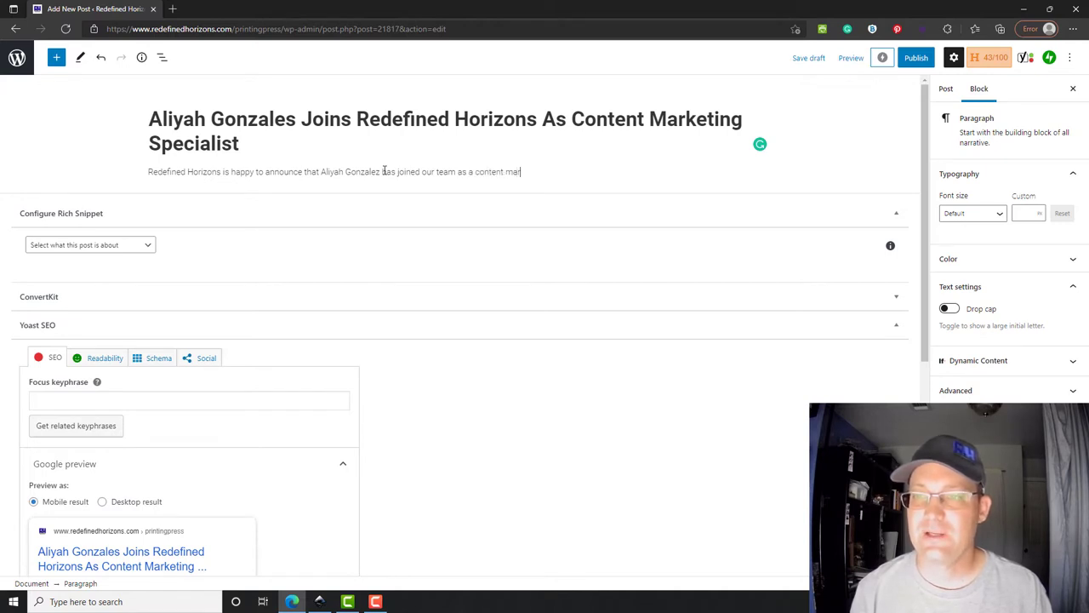
{"action": "type", "text": "keting specia"}
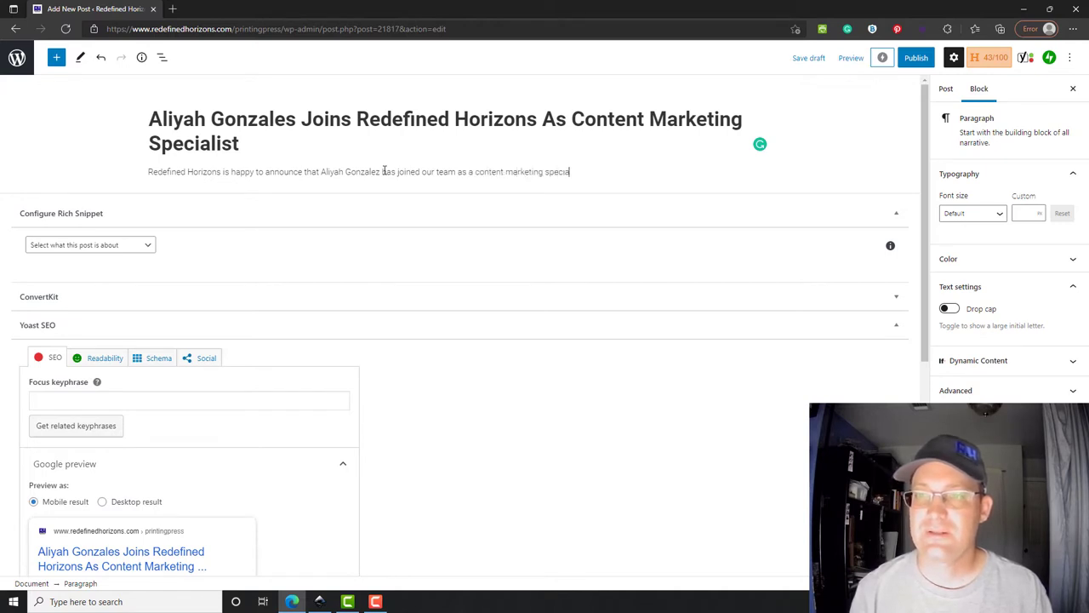
{"action": "type", "text": "list. In this role Aliy"}
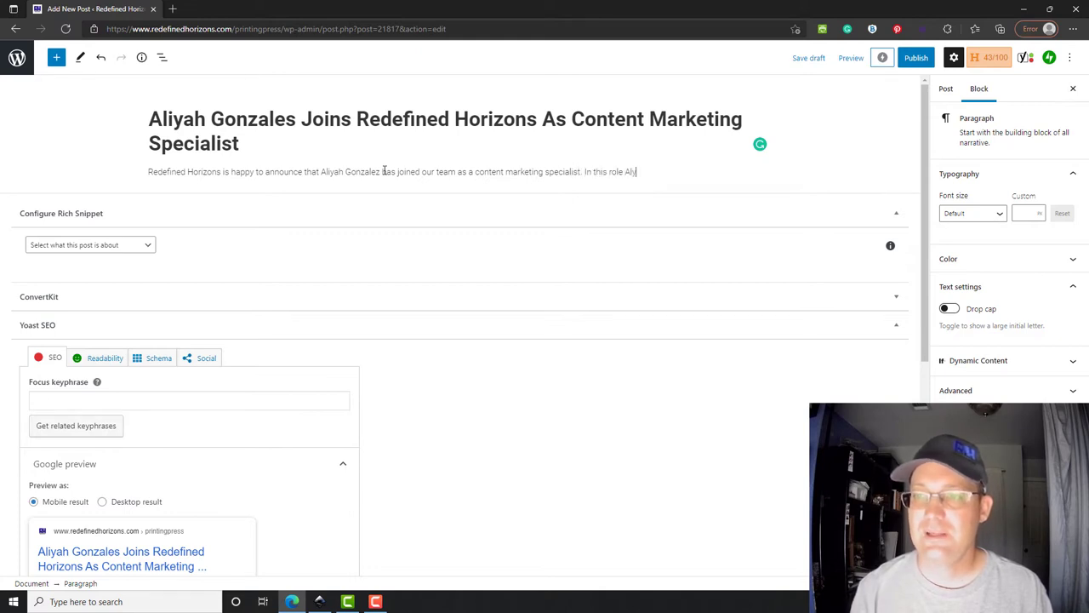
{"action": "type", "text": "ah will b"}
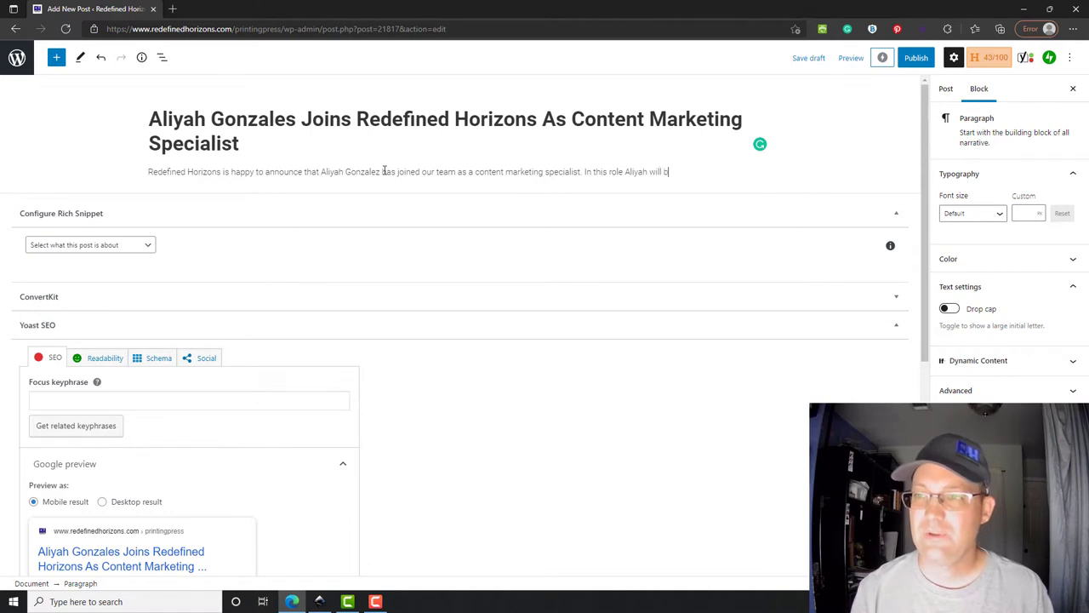
{"action": "type", "text": "e learning ho"}
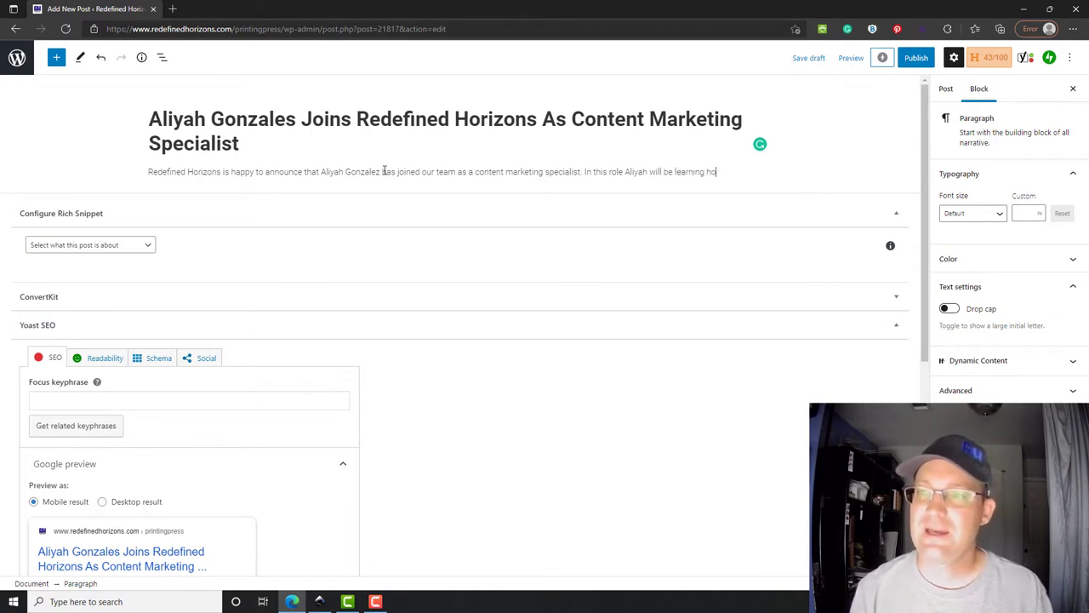
{"action": "type", "text": "w to manage the"}
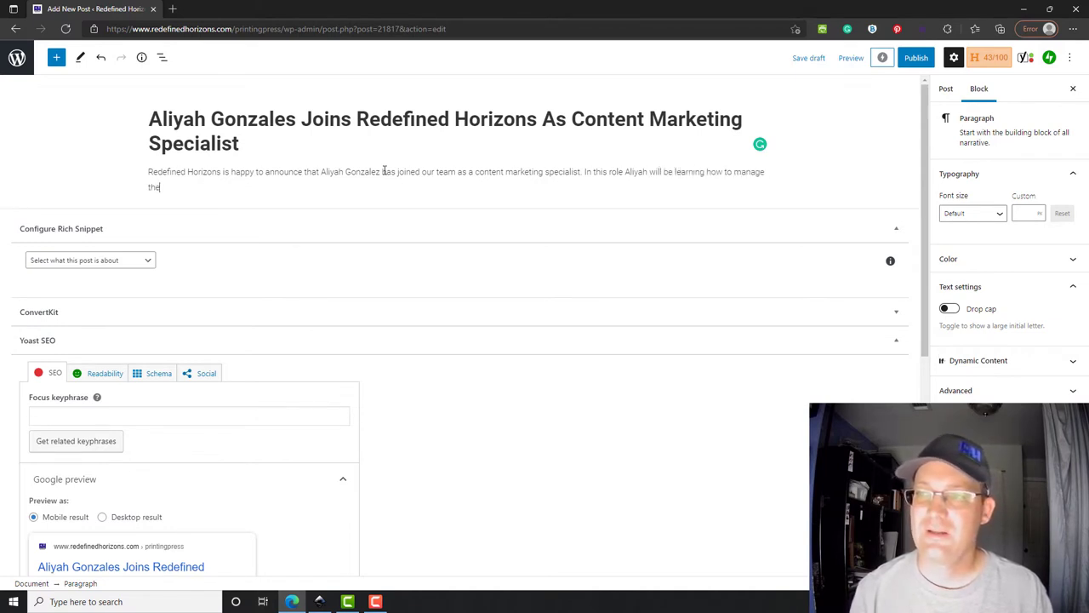
{"action": "type", "text": " great content"}
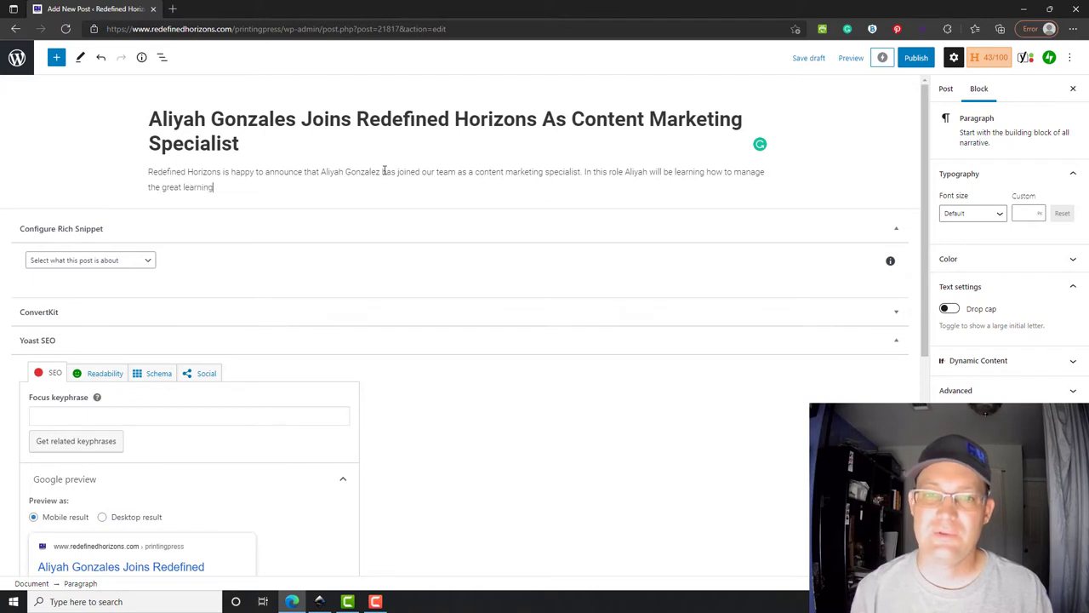
{"action": "key", "text": "BackSpace"}
{"action": "key", "text": "BackSpace"}
{"action": "key", "text": "BackSpace"}
{"action": "key", "text": "BackSpace"}
{"action": "key", "text": "BackSpace"}
{"action": "key", "text": "BackSpace"}
{"action": "key", "text": "BackSpace"}
{"action": "key", "text": "BackSpace"}
{"action": "key", "text": "BackSpace"}
{"action": "key", "text": "BackSpace"}
{"action": "key", "text": "BackSpace"}
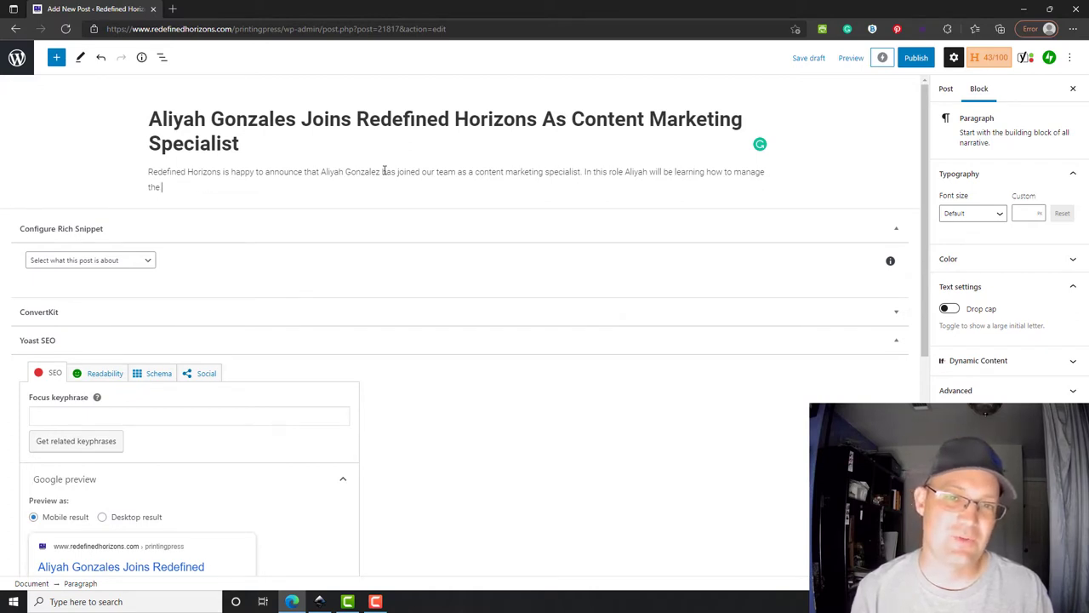
{"action": "type", "text": "learning resou"}
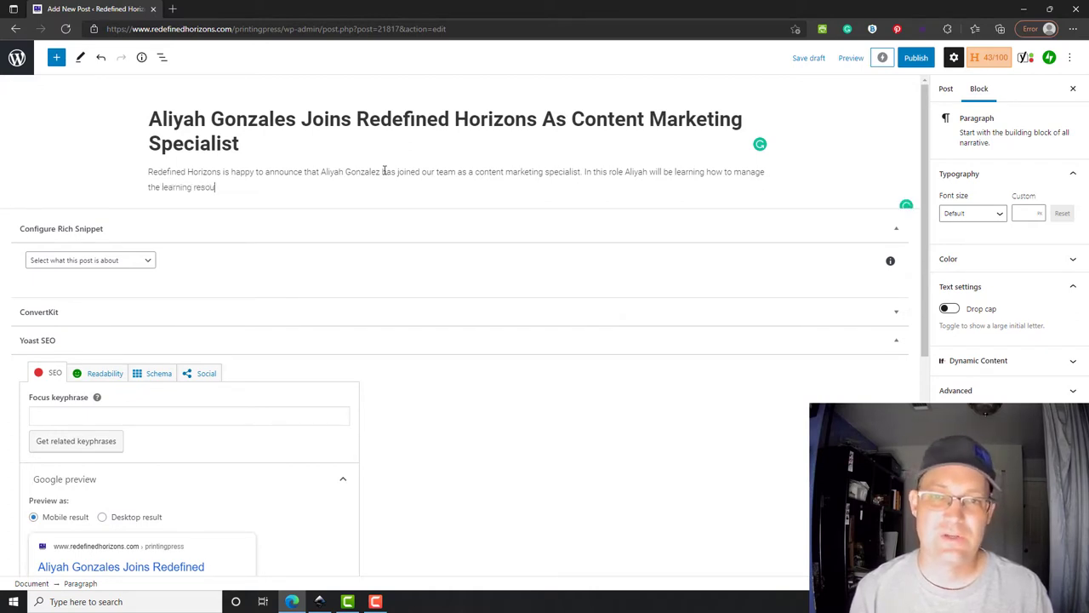
{"action": "type", "text": "rces and oth"}
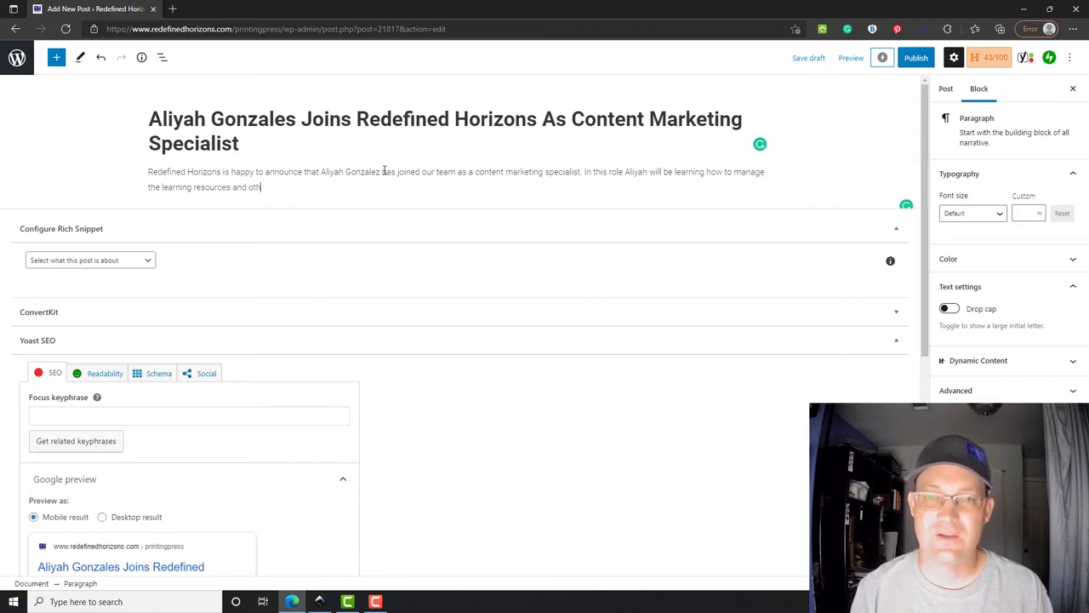
{"action": "type", "text": "er content we"}
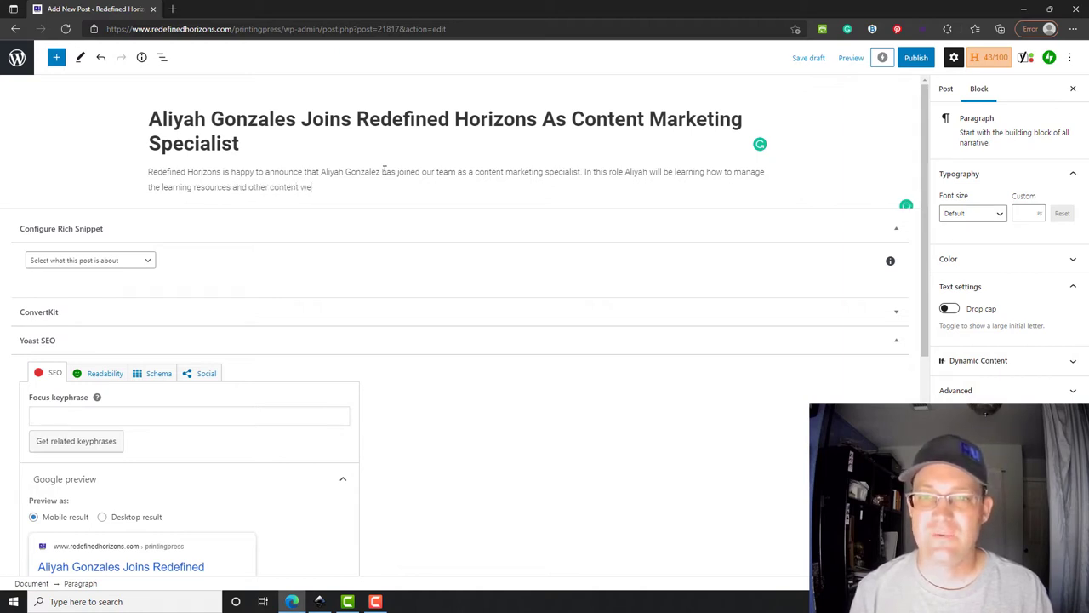
{"action": "type", "text": " make availa"}
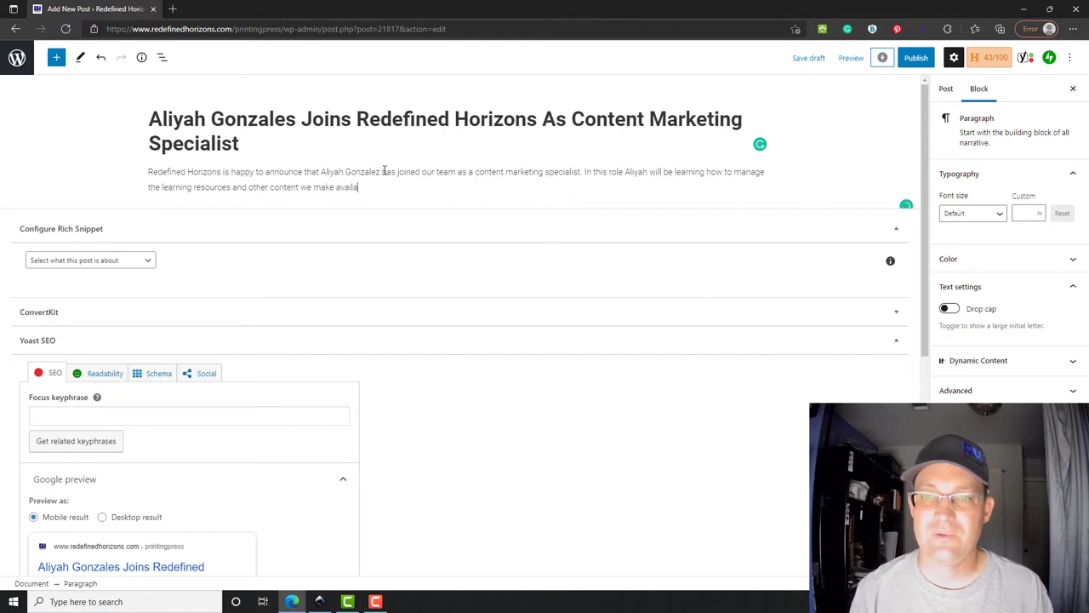
{"action": "type", "text": "ble to our "}
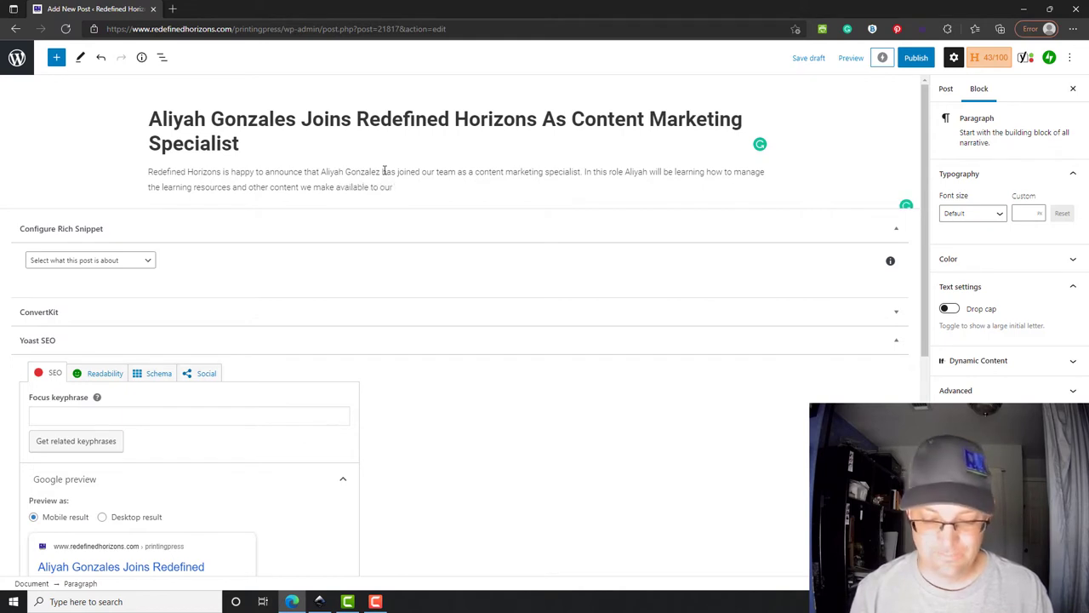
{"action": "type", "text": "clients and poi"}
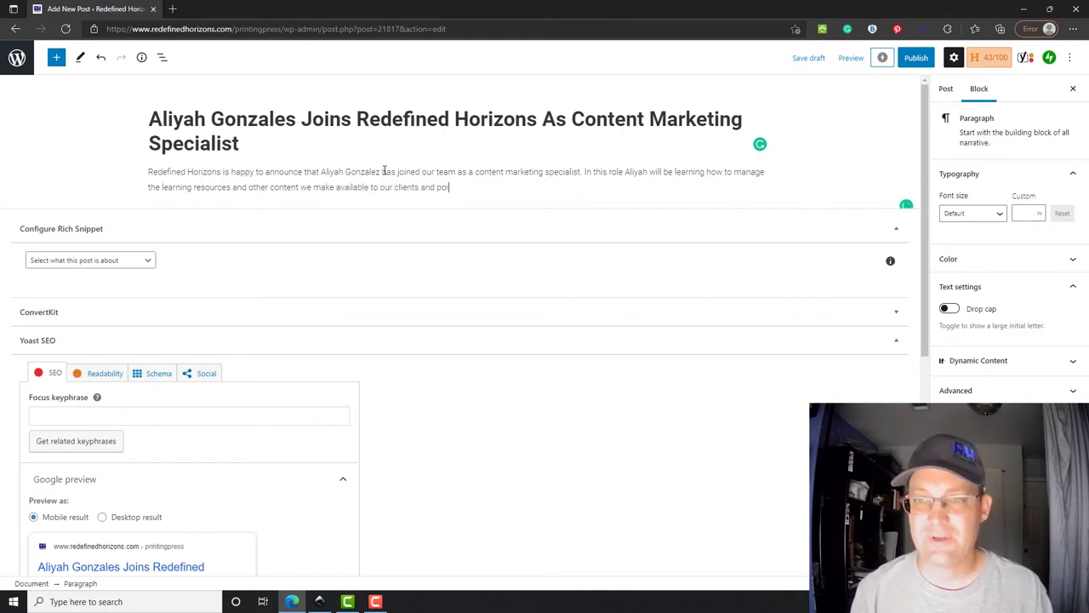
{"action": "type", "text": "o"}
{"action": "type", "text": "ofessional commuyn"}
- End the paragraph with 'professional communities, and the public.', add the comma, and the content sentence
{"action": "key", "text": "BackSpace"}
{"action": "key", "text": "BackSpace"}
{"action": "key", "text": "BackSpace"}
{"action": "key", "text": "BackSpace"}
{"action": "key", "text": "BackSpace"}
{"action": "key", "text": "BackSpace"}
{"action": "key", "text": "BackSpace"}
{"action": "key", "text": "BackSpace"}
{"action": "key", "text": "BackSpace"}
{"action": "key", "text": "BackSpace"}
{"action": "key", "text": "BackSpace"}
{"action": "key", "text": "BackSpace"}
{"action": "key", "text": "BackSpace"}
{"action": "key", "text": "BackSpace"}
{"action": "key", "text": "BackSpace"}
{"action": "key", "text": "BackSpace"}
{"action": "key", "text": "BackSpace"}
{"action": "key", "text": "BackSpace"}
{"action": "key", "text": "BackSpace"}
{"action": "key", "text": "BackSpace"}
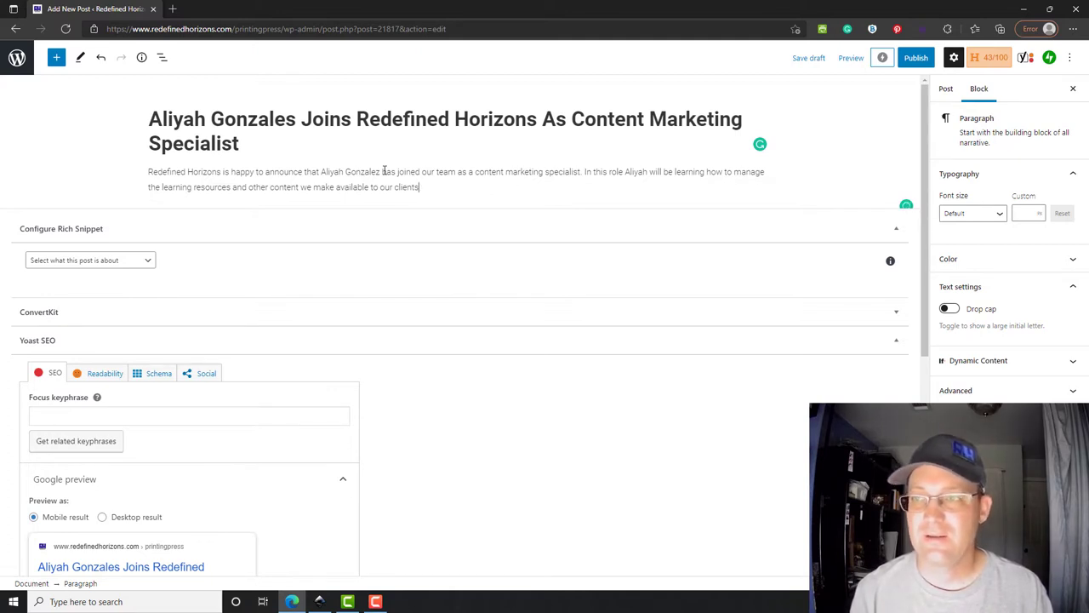
{"action": "type", "text": ", professional"}
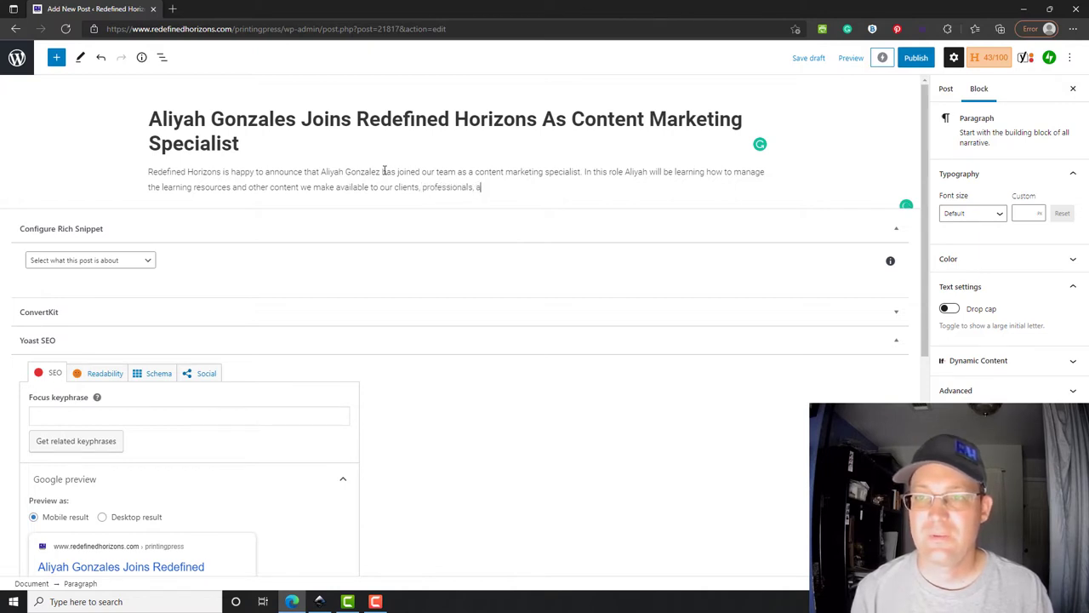
{"action": "type", "text": " communit"}
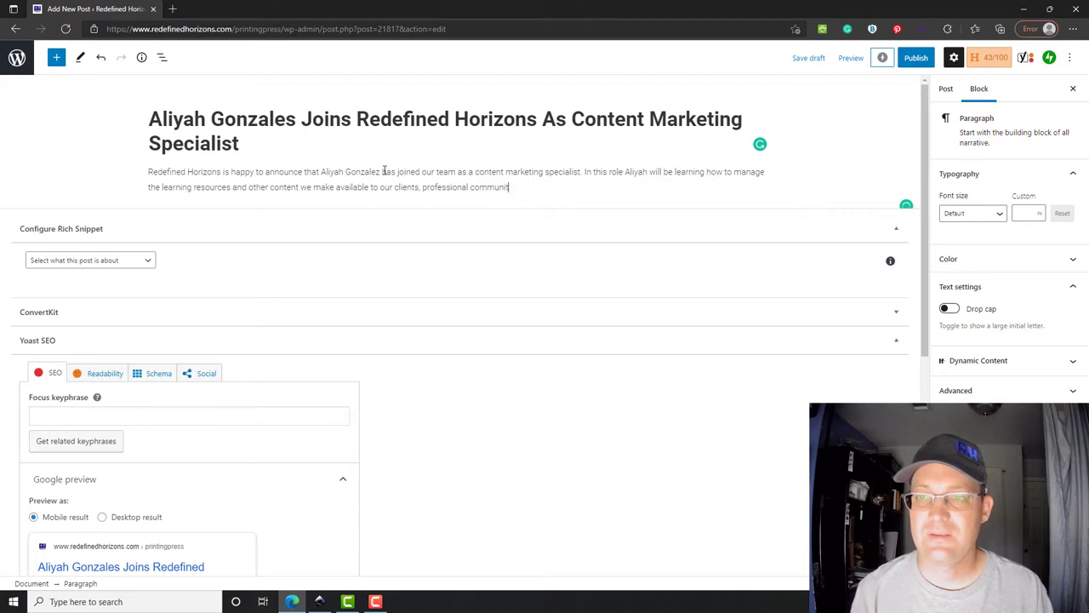
{"action": "type", "text": "ies, and the public."}
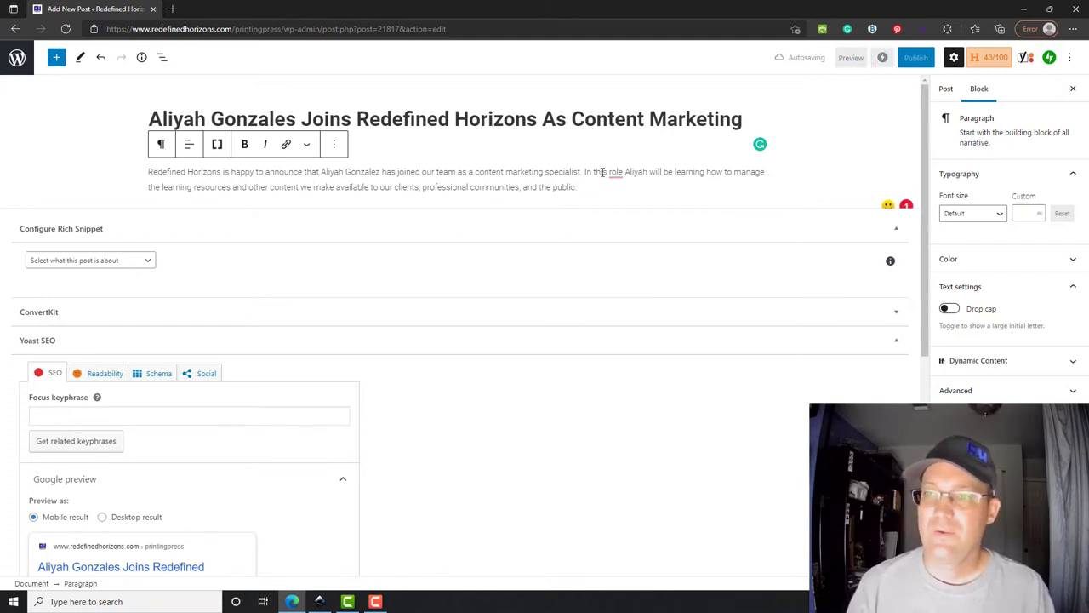
{"action": "mouse_move", "coordinate": [617, 172]}
{"action": "left_click", "coordinate": [622, 203]}
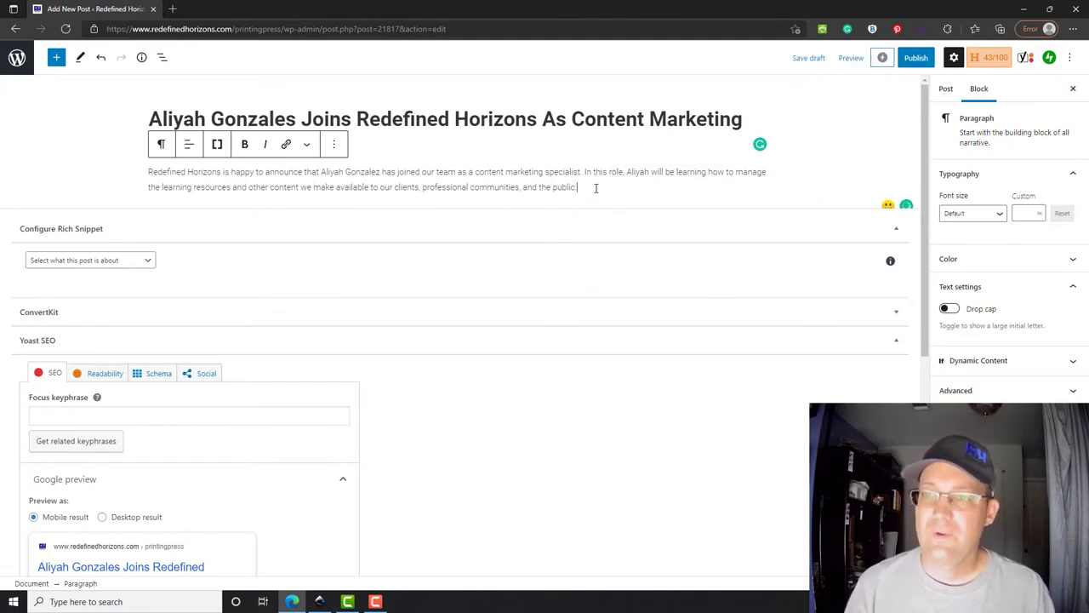
{"action": "type", "text": "This c"}
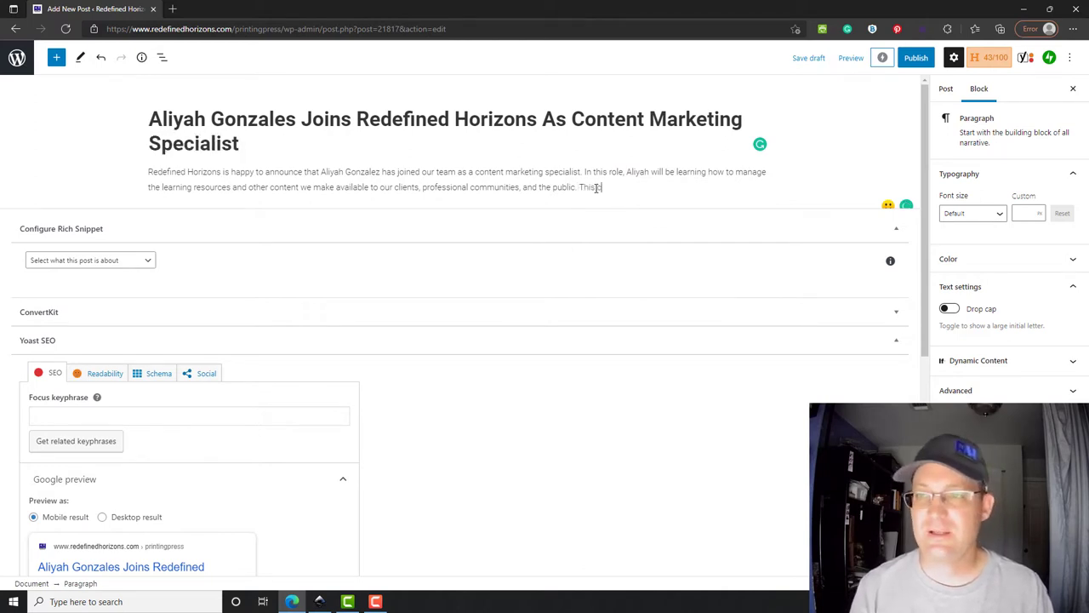
{"action": "type", "text": "ontent includes our"}
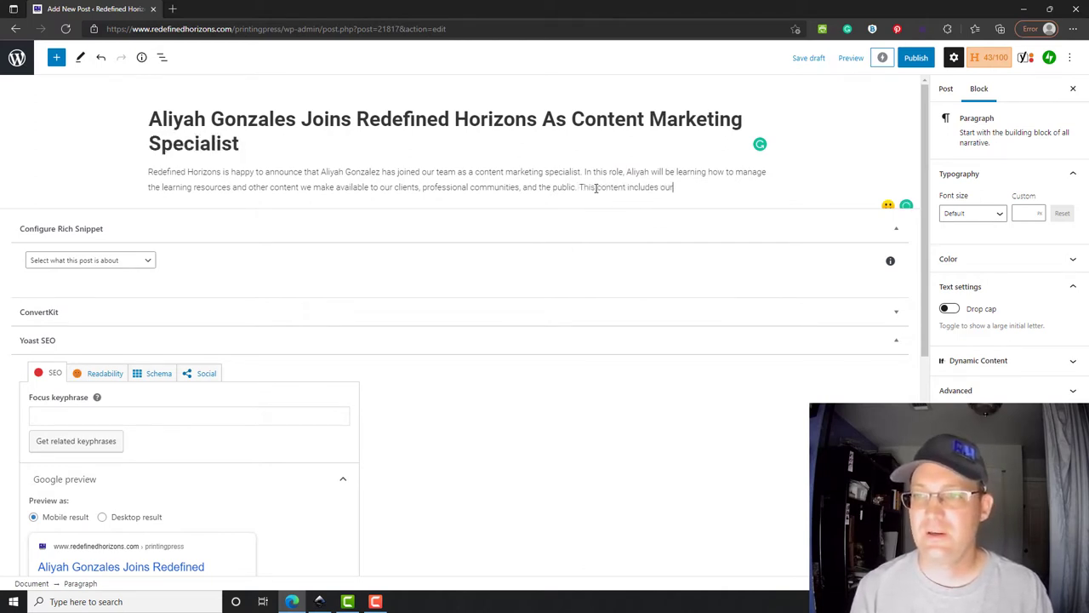
{"action": "type", "text": " videos, article"}
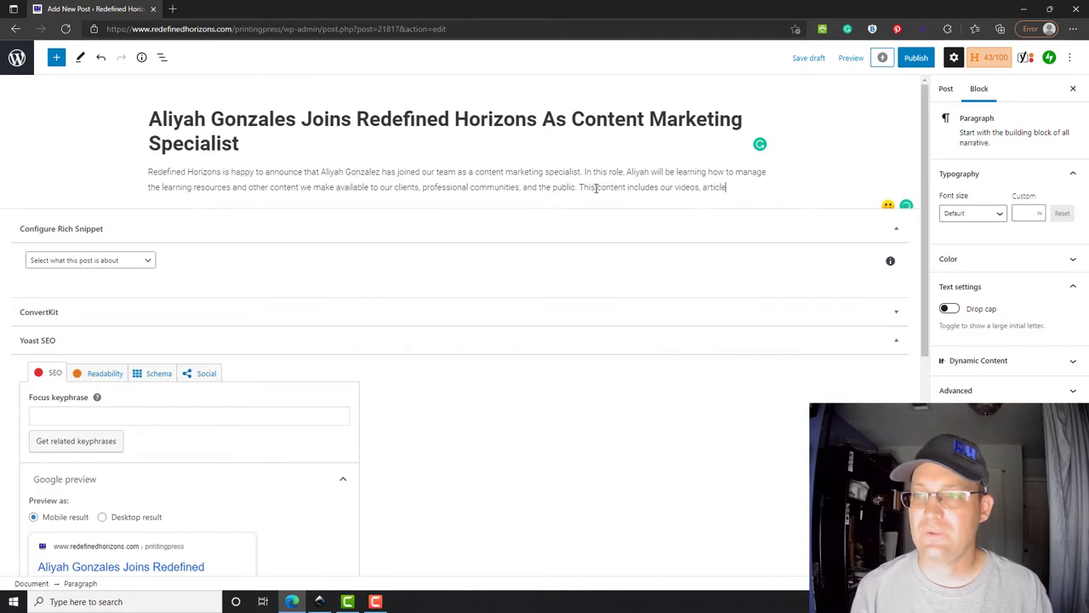
{"action": "type", "text": "s, and podcast"}
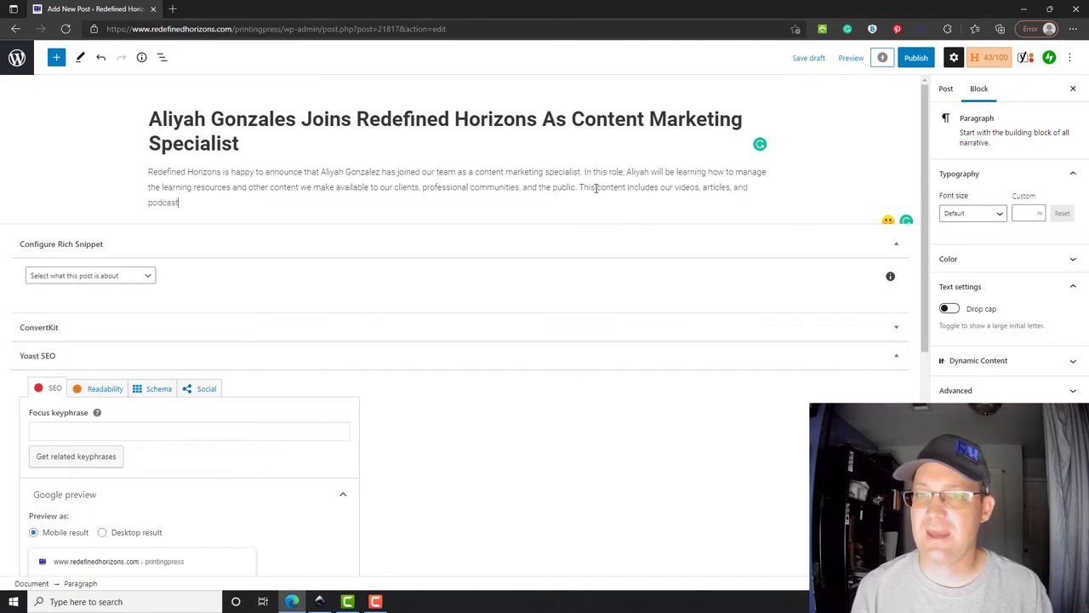
{"action": "type", "text": " ep"}
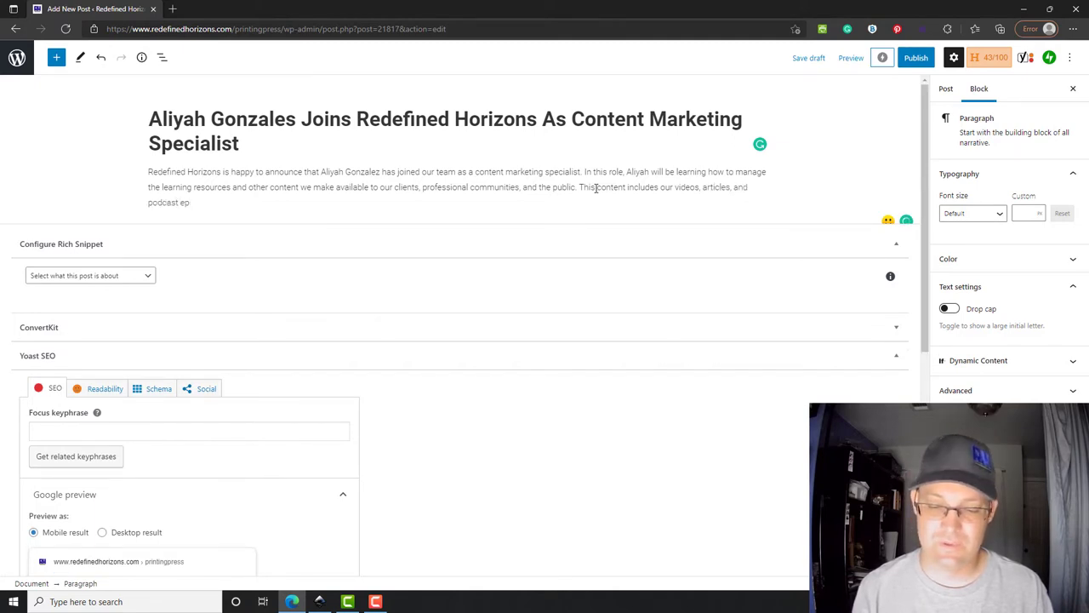
{"action": "type", "text": "oisodes."}
- Write a second paragraph on her graduation, Modesto Junior College enrolment, business degree and team's excitement
{"action": "key", "text": "Return"}
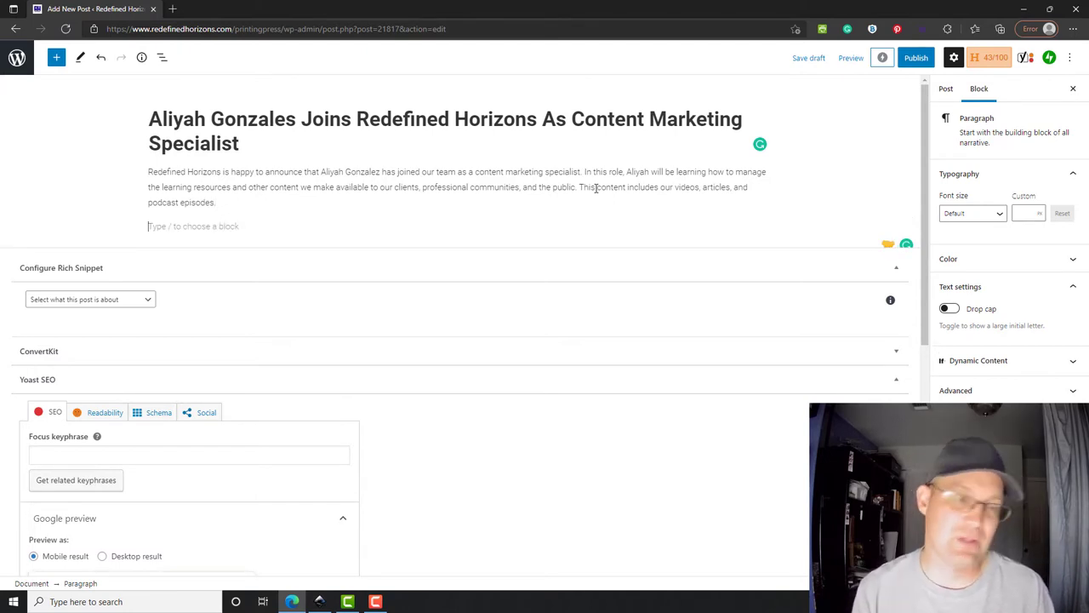
{"action": "type", "text": "Aliyah "}
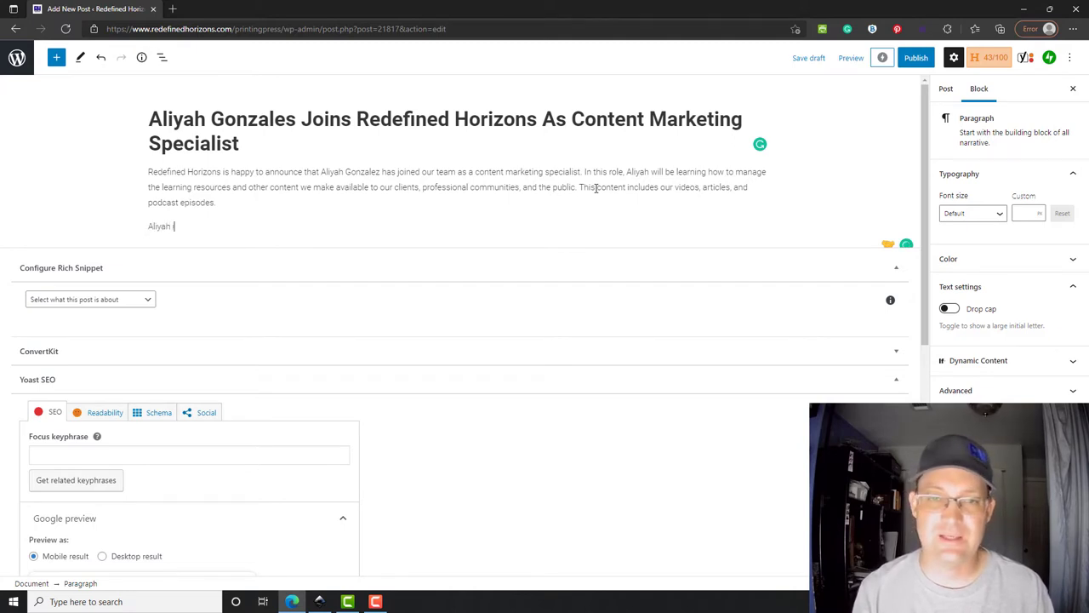
{"action": "type", "text": "is a recent gra"}
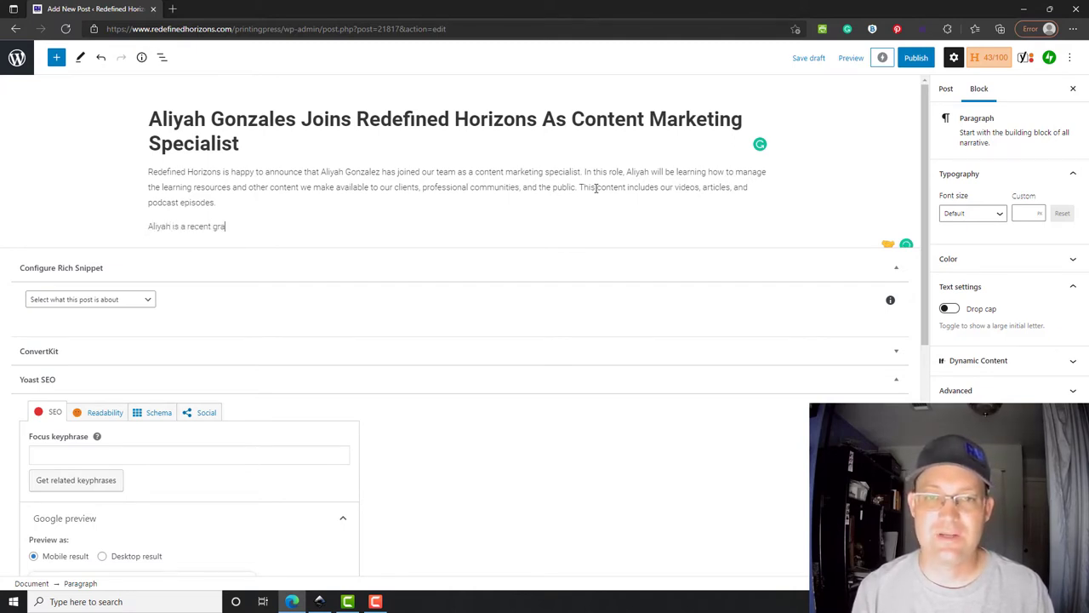
{"action": "type", "text": "diate c"}
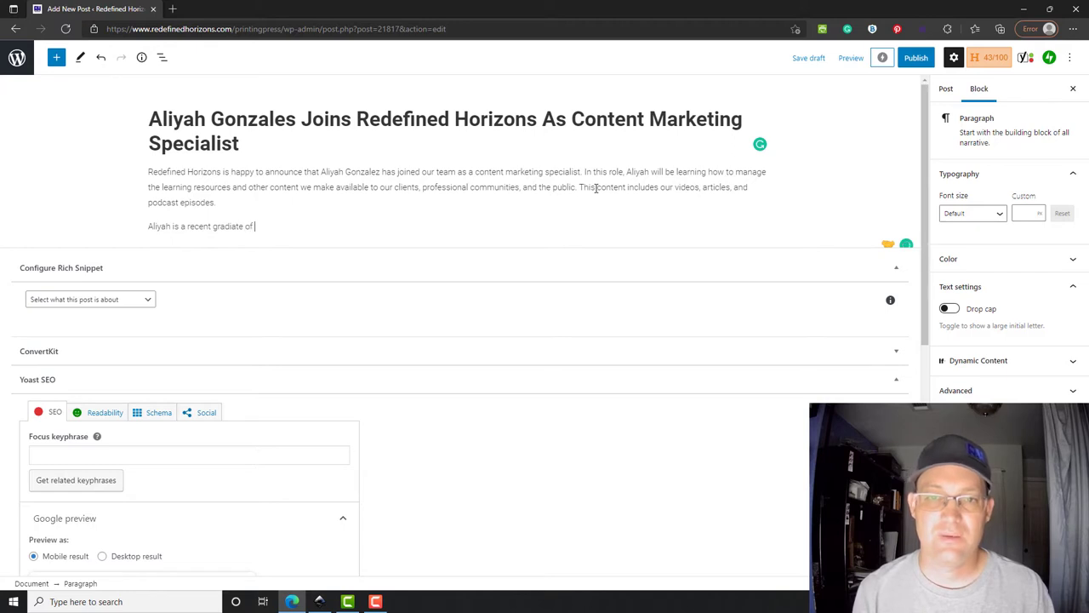
{"action": "key", "text": "BackSpace"}
{"action": "key", "text": "BackSpace"}
{"action": "key", "text": "BackSpace"}
{"action": "key", "text": "BackSpace"}
{"action": "key", "text": "BackSpace"}
{"action": "key", "text": "BackSpace"}
{"action": "key", "text": "BackSpace"}
{"action": "key", "text": "BackSpace"}
{"action": "type", "text": "ua"}
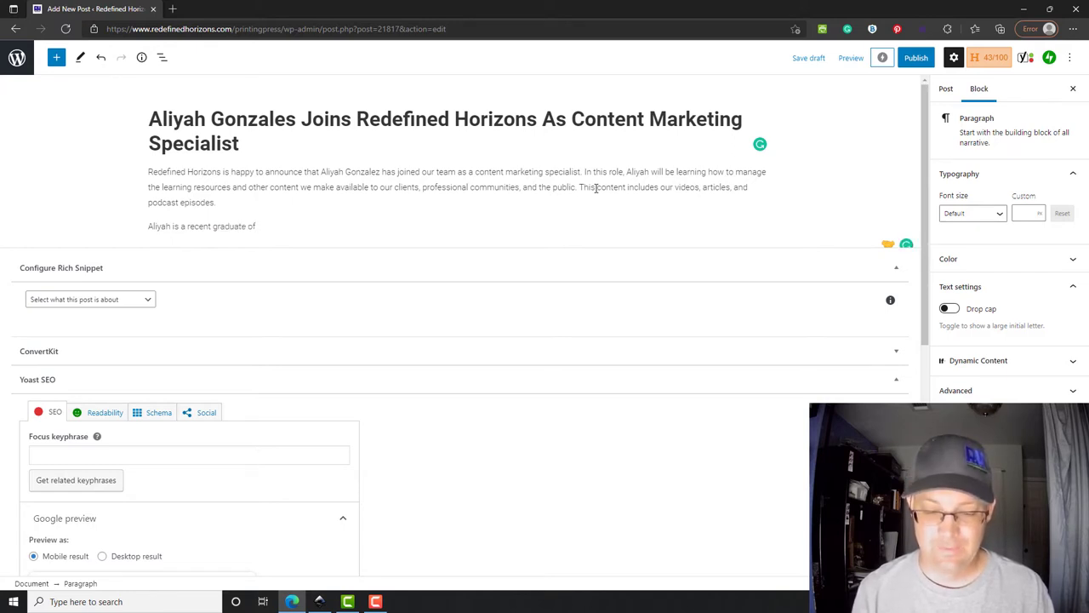
{"action": "type", "text": "bank Highschool. She is currentl"}
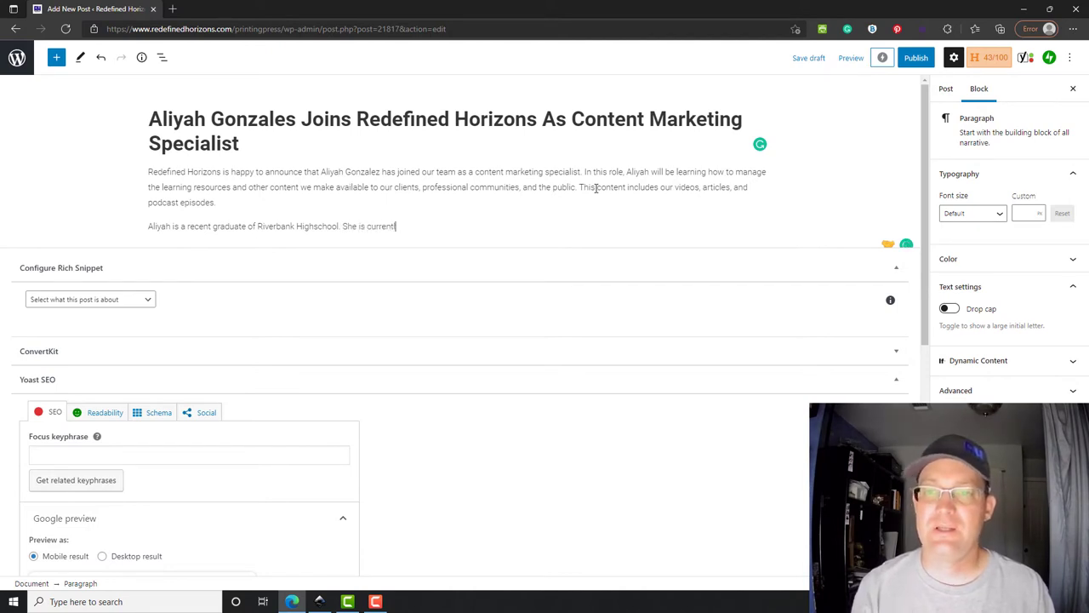
{"action": "type", "text": "enrolled in"}
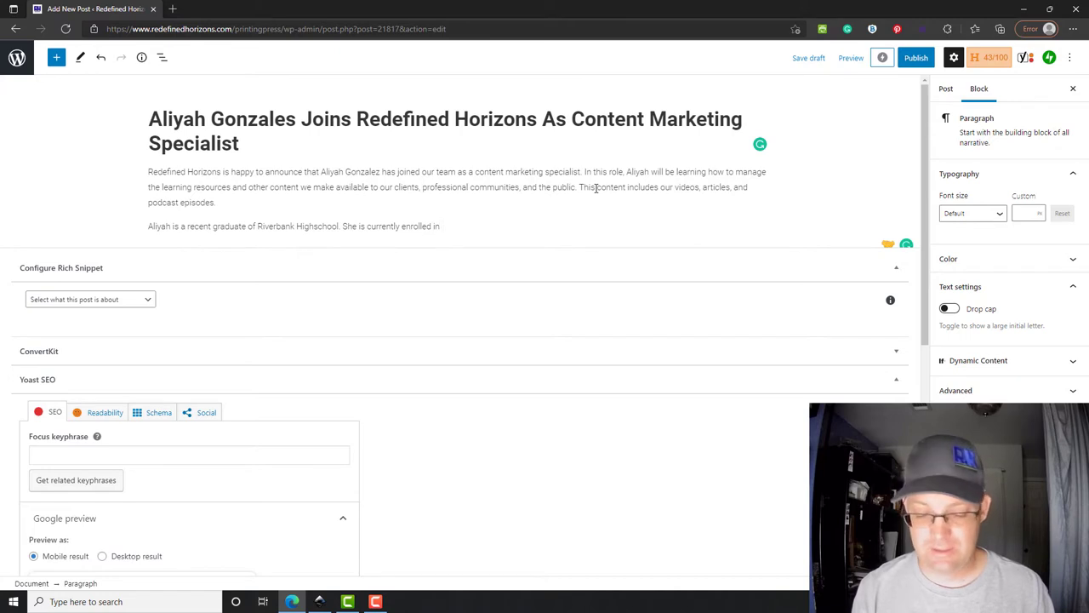
{"action": "type", "text": " Modes"}
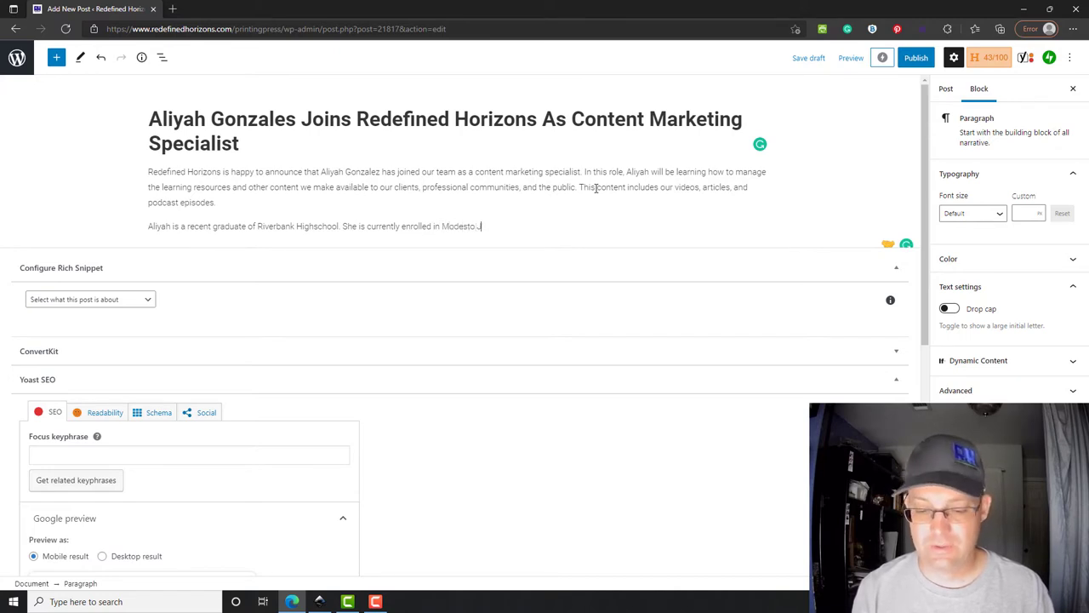
{"action": "type", "text": "to Junior College and wants to pursue a degree in b"}
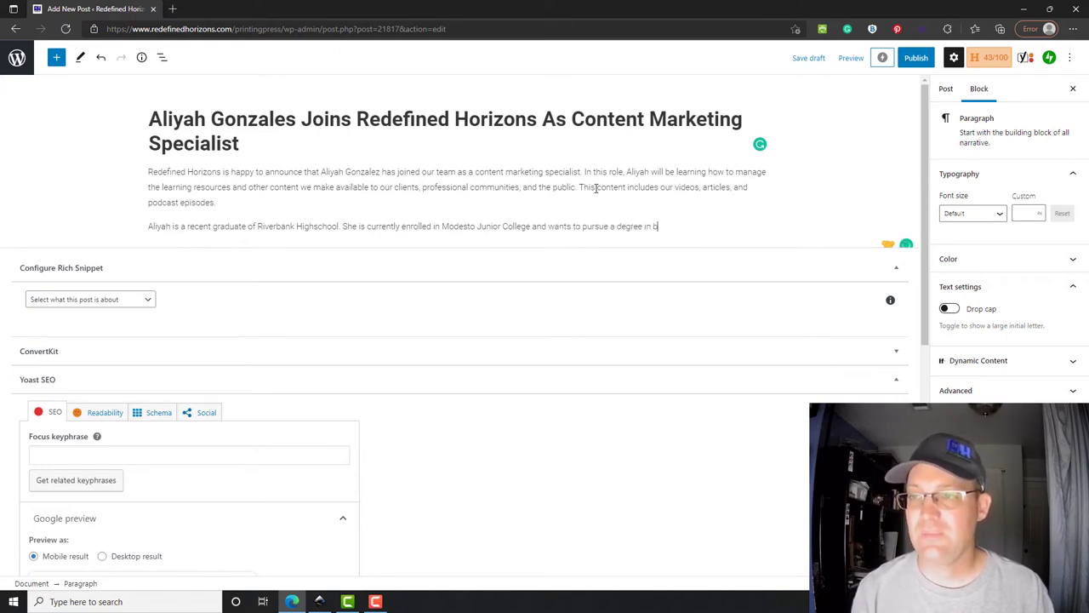
{"action": "type", "text": "usiness."}
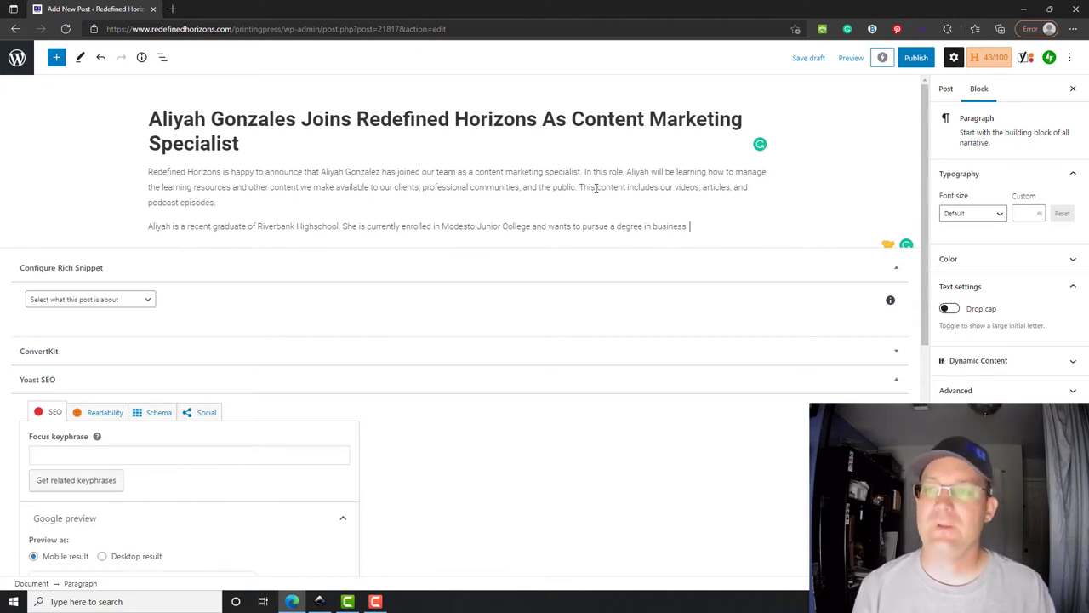
{"action": "type", "text": " We are very ex"}
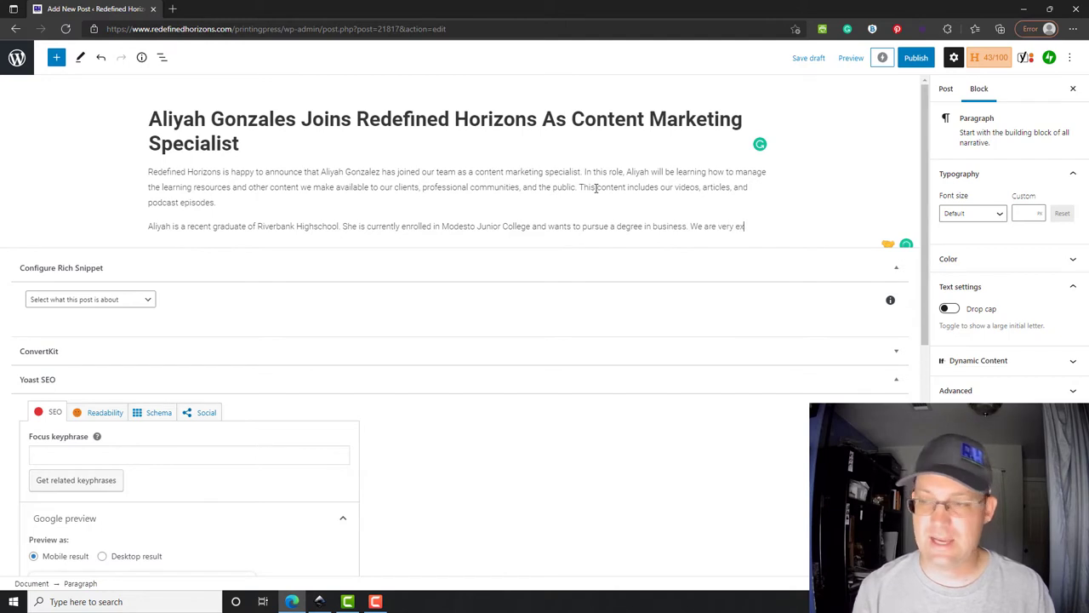
{"action": "type", "text": "cited to have Al"}
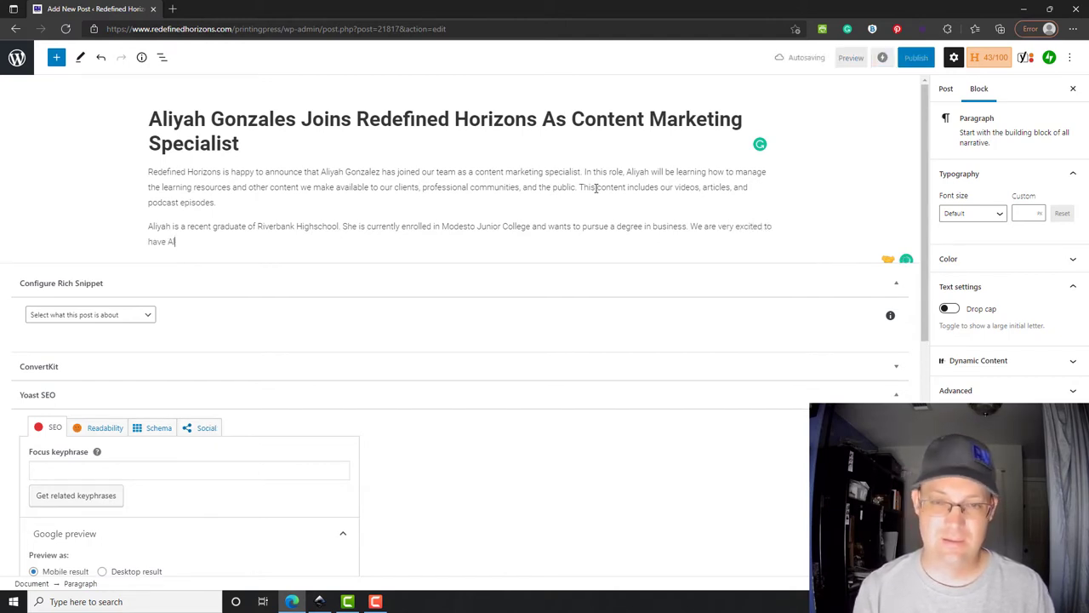
{"action": "type", "text": "iyah on our t"}
{"action": "key", "text": "BackSpace"}
{"action": "key", "text": "BackSpace"}
{"action": "key", "text": "BackSpace"}
{"action": "key", "text": "BackSpace"}
{"action": "key", "text": "BackSpace"}
{"action": "key", "text": "BackSpace"}
{"action": "key", "text": "BackSpace"}
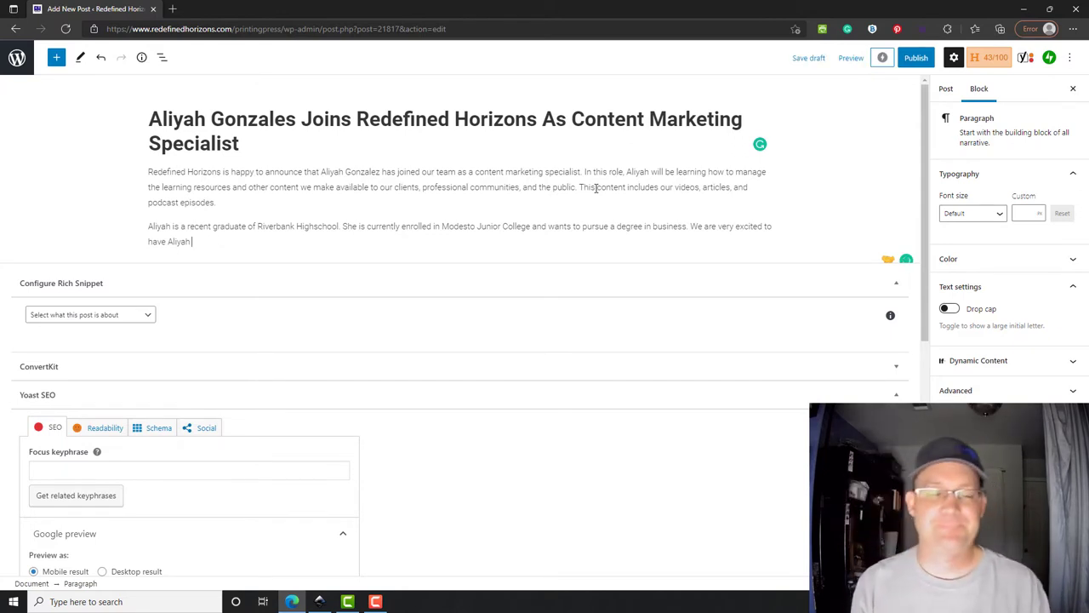
{"action": "type", "text": "as part of"}
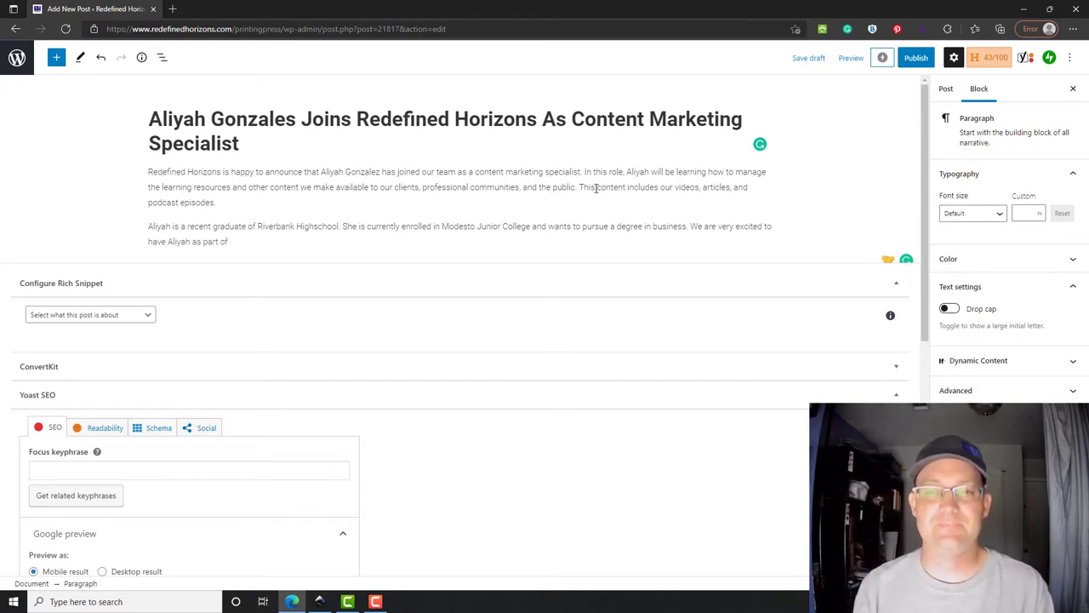
{"action": "type", "text": " our team and we looking forward to watching grow pr"}
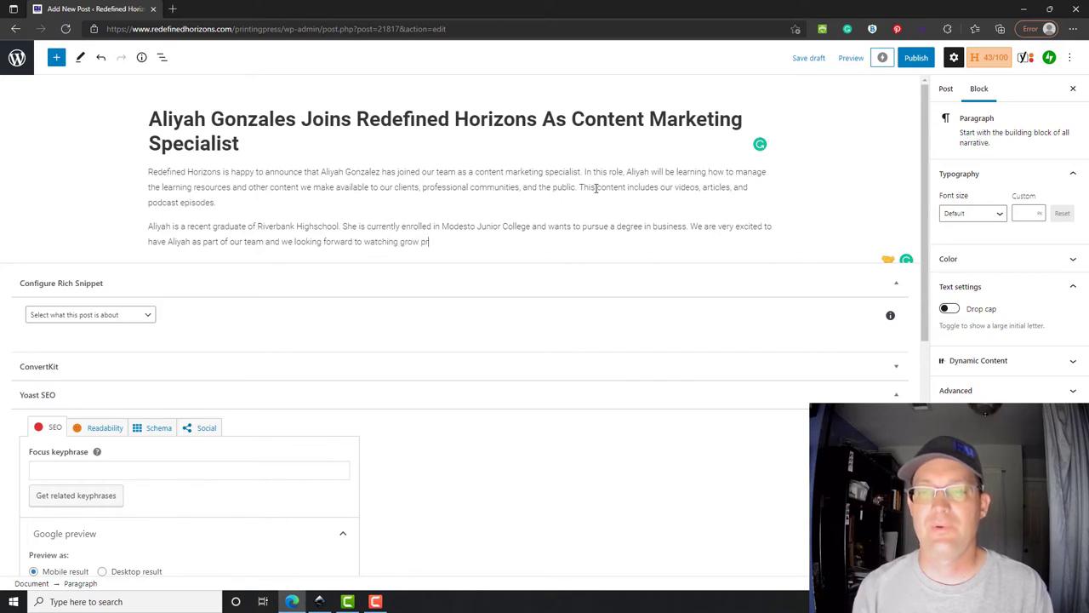
{"action": "type", "text": "ional"}
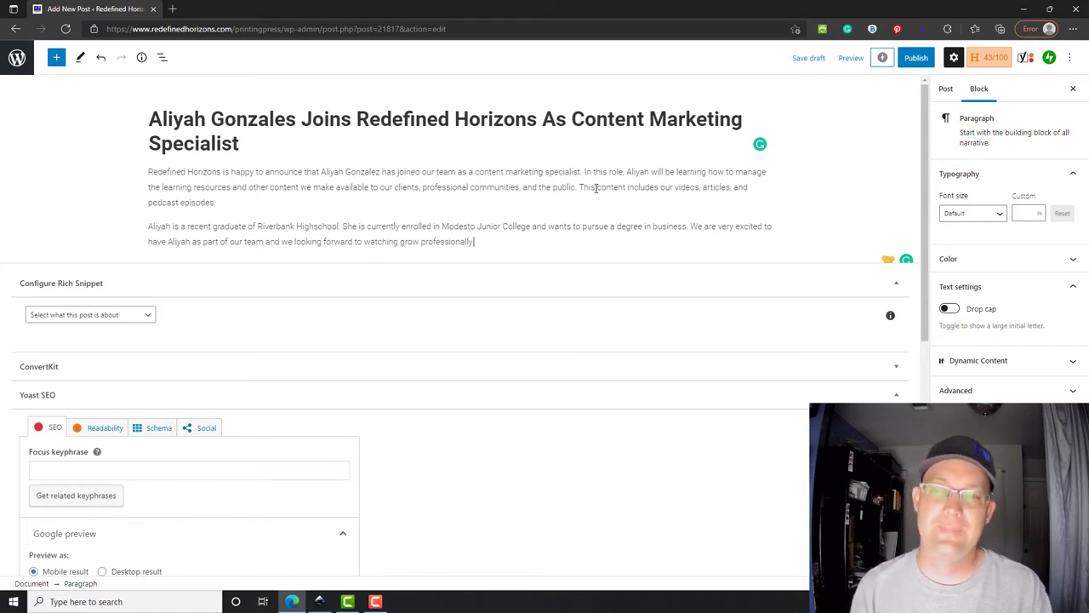
{"action": "type", "text": "ly."}
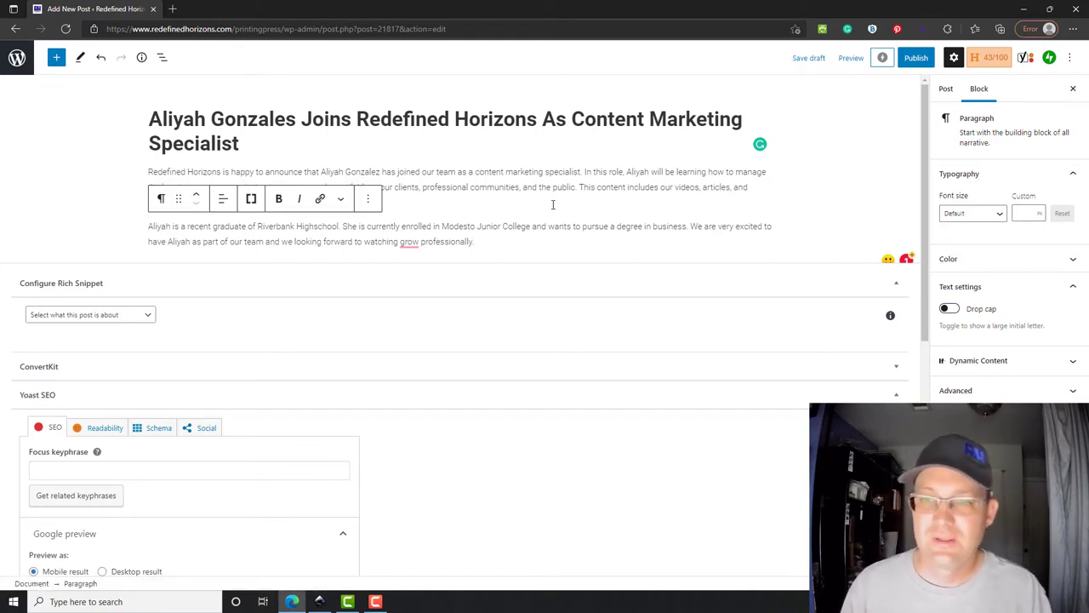
- Accept Grammarly's fix inserting 'her' before 'grow professionally' and return to the paragraph's end
{"action": "mouse_move", "coordinate": [411, 244]}
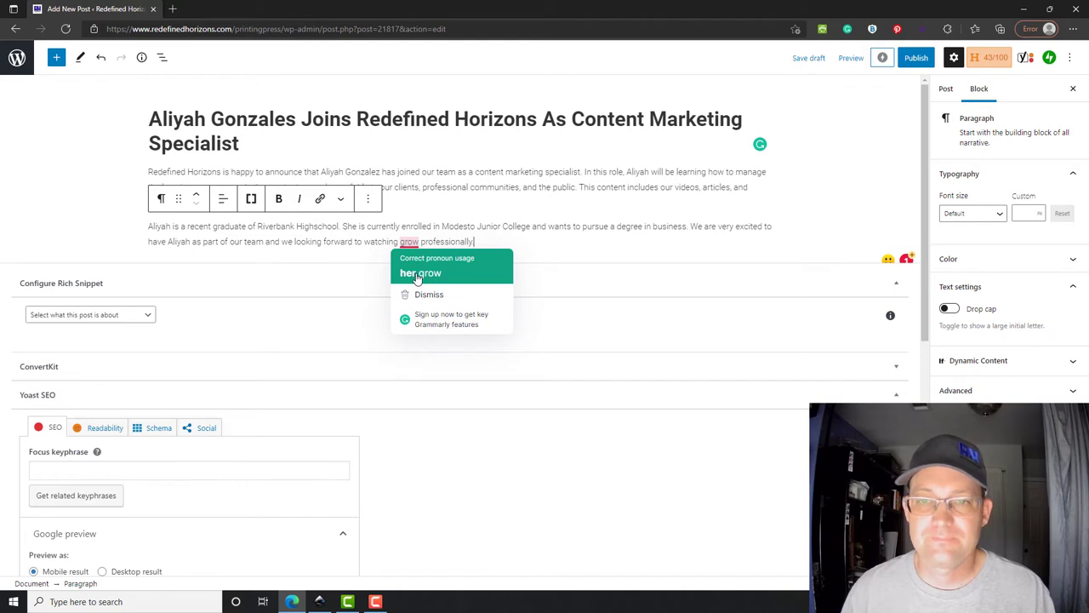
{"action": "left_click", "coordinate": [417, 274]}
{"action": "left_click_drag", "start_coordinate": [490, 189], "coordinate": [511, 223]}
{"action": "left_click", "coordinate": [531, 239]}
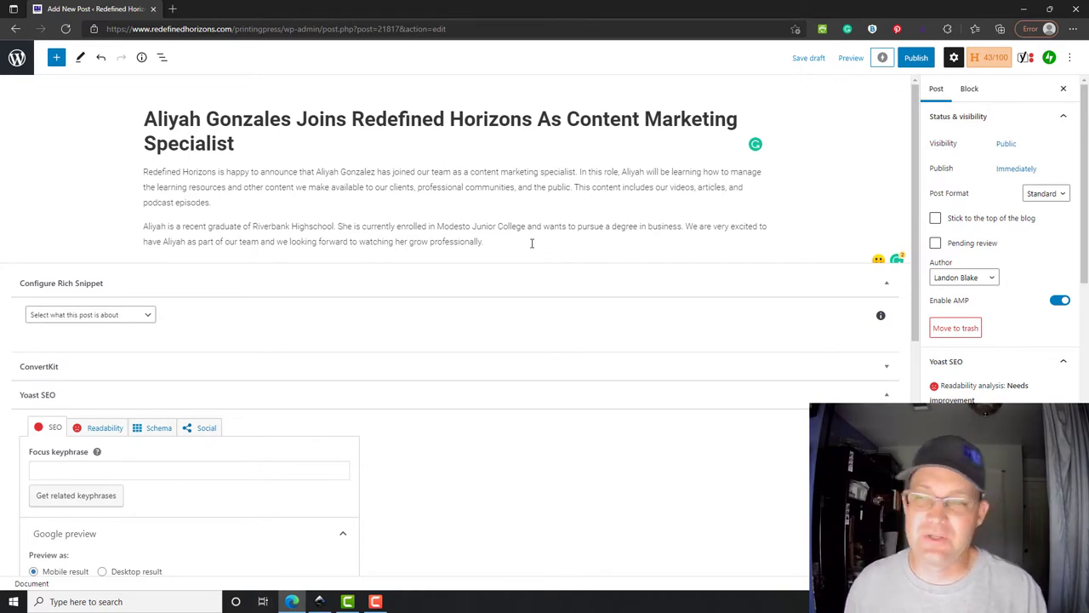
{"action": "left_click", "coordinate": [515, 246]}
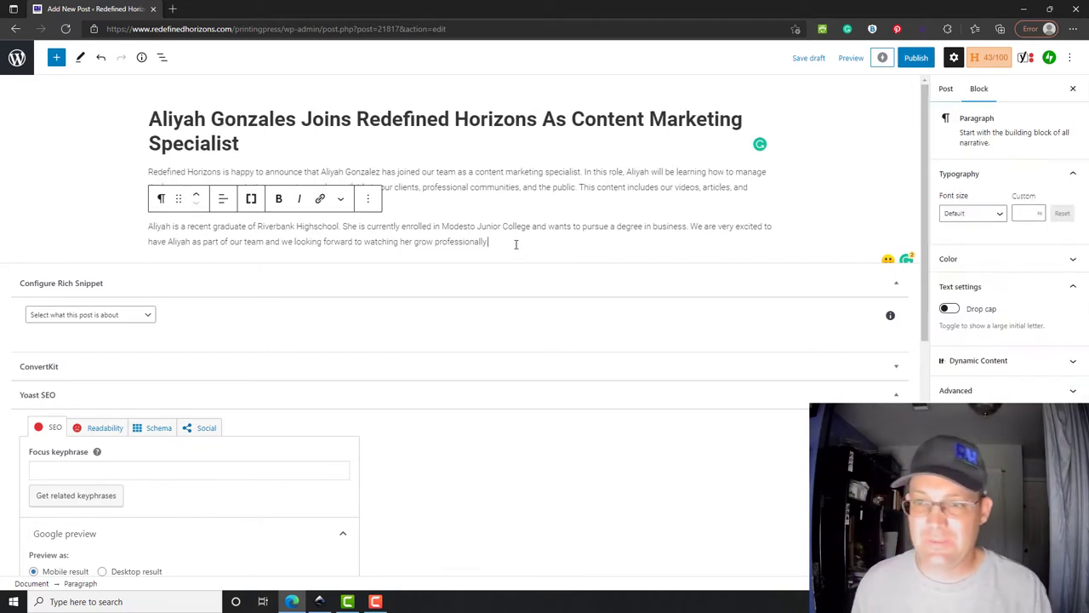
- Add an Image block and upload the mathilde portrait from Downloads, which fails as too large
{"action": "key", "text": "Return"}
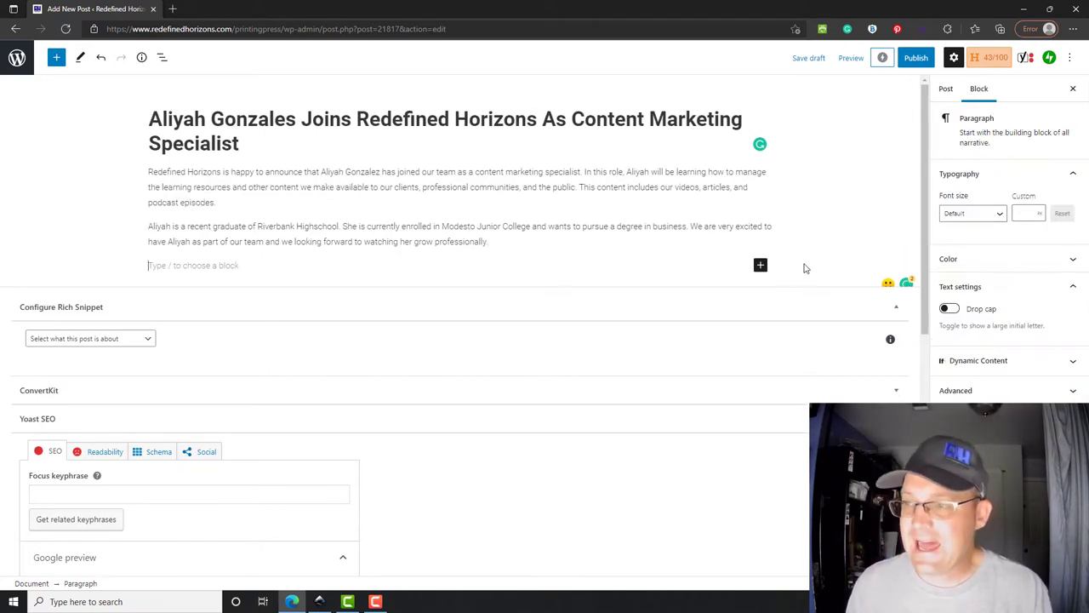
{"action": "left_click", "coordinate": [760, 265]}
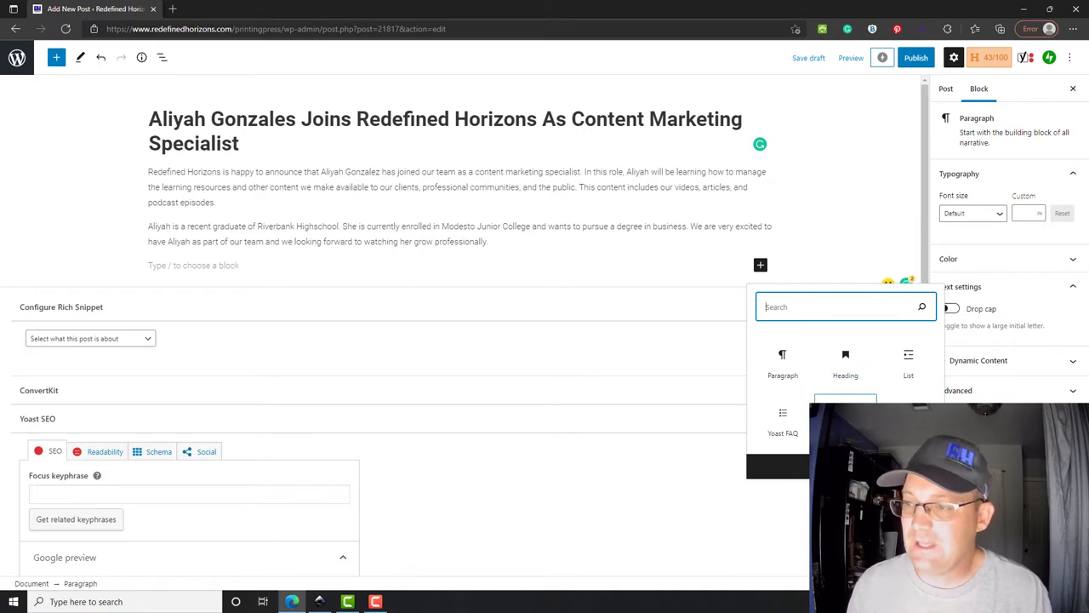
{"action": "left_click", "coordinate": [845, 415]}
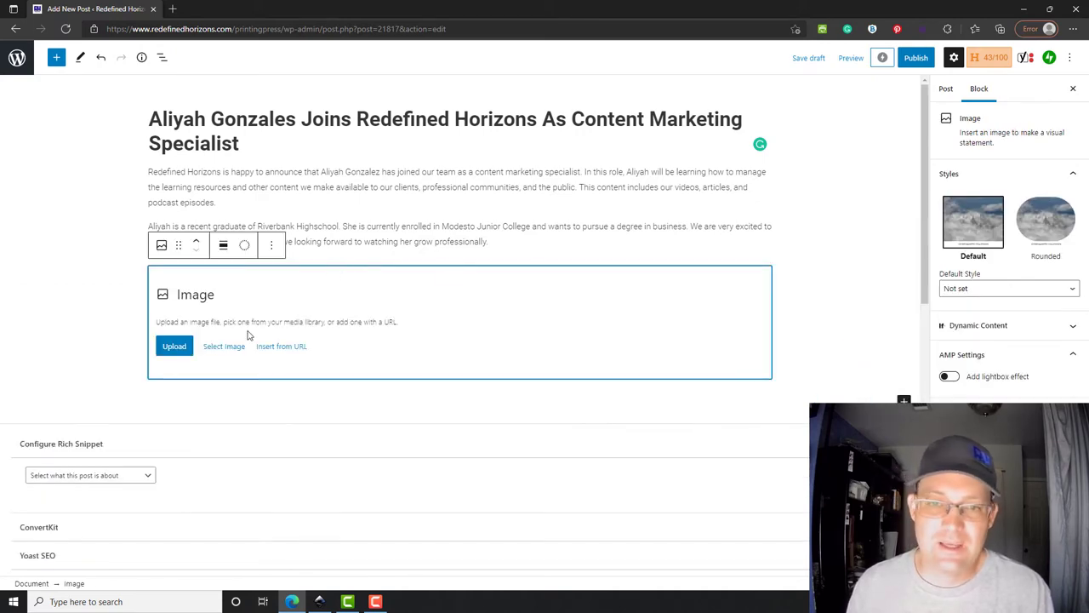
{"action": "left_click", "coordinate": [177, 348]}
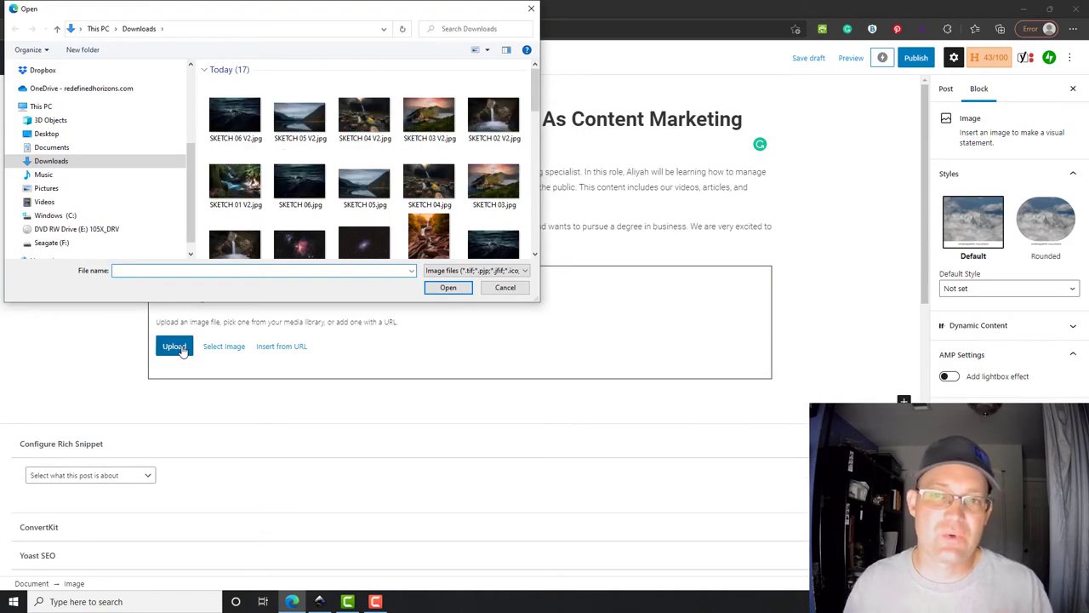
{"action": "scroll", "coordinate": [381, 195], "scroll_direction": "down", "scroll_amount": 3}
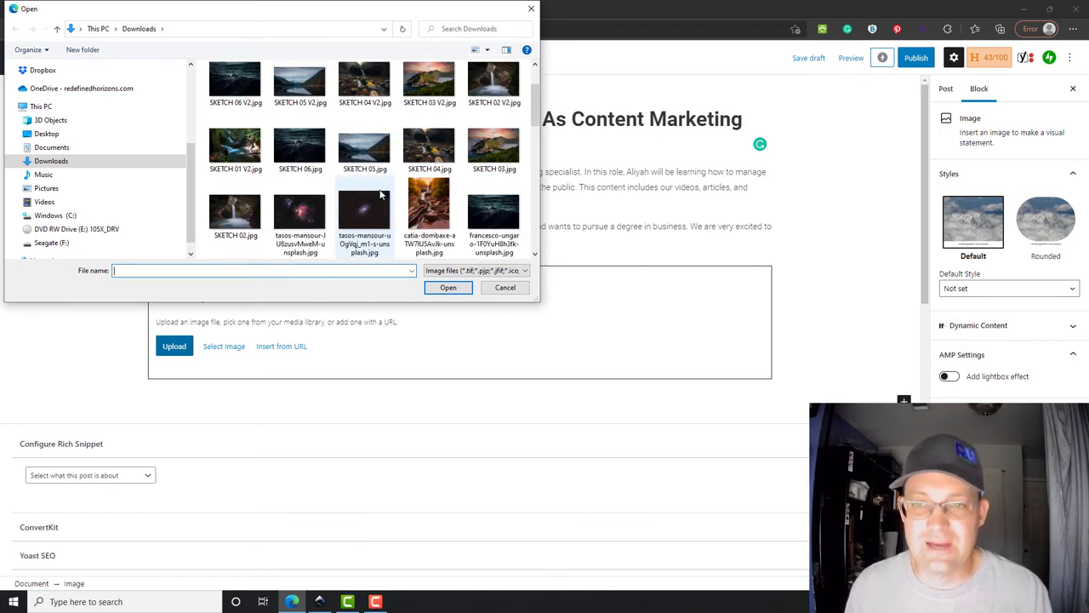
{"action": "scroll", "coordinate": [380, 190], "scroll_direction": "down", "scroll_amount": 2}
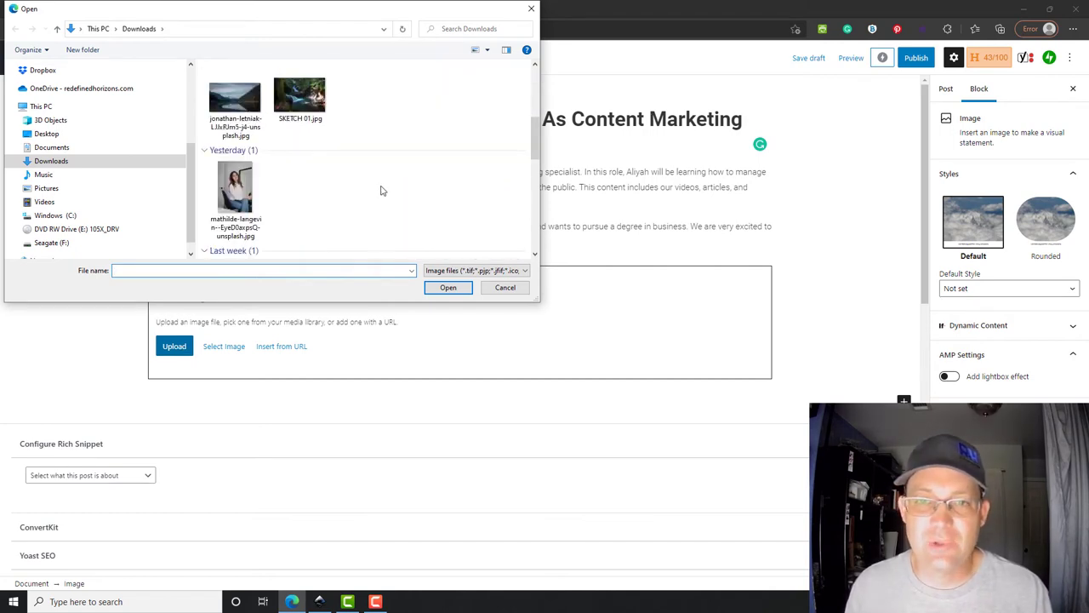
{"action": "left_click", "coordinate": [228, 195]}
{"action": "left_click", "coordinate": [440, 289]}
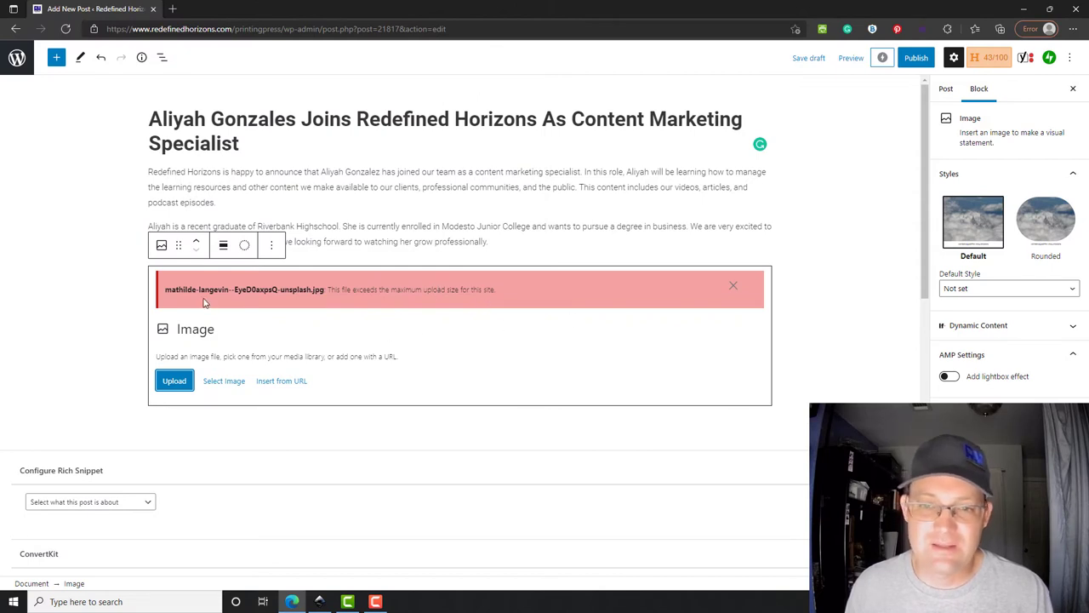
- Launch File Explorer through Windows search
{"action": "left_click", "coordinate": [95, 600]}
{"action": "type", "text": "file"}
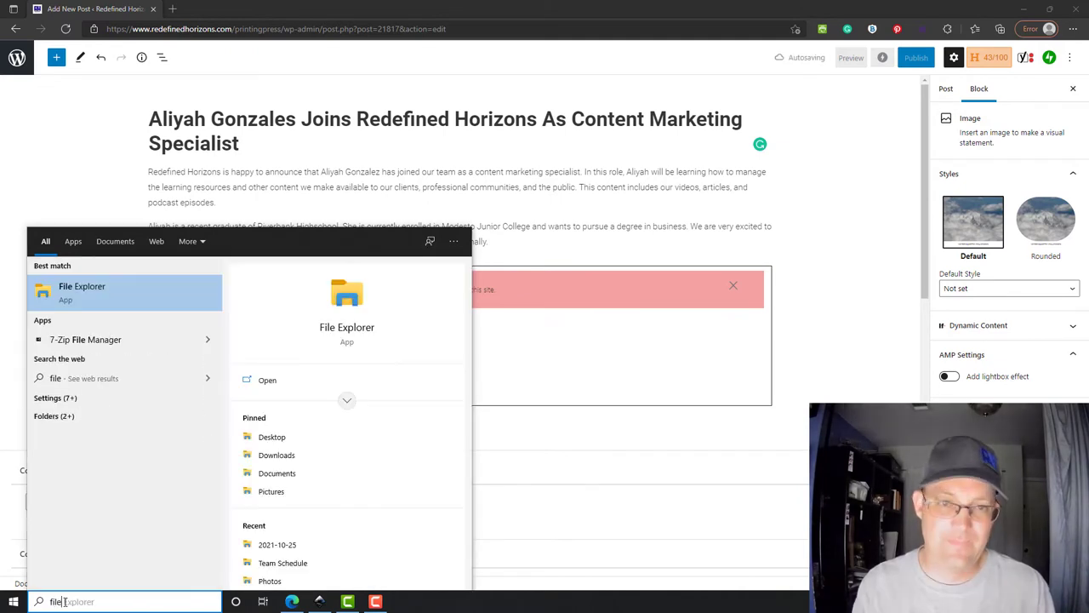
{"action": "key", "text": "Return"}
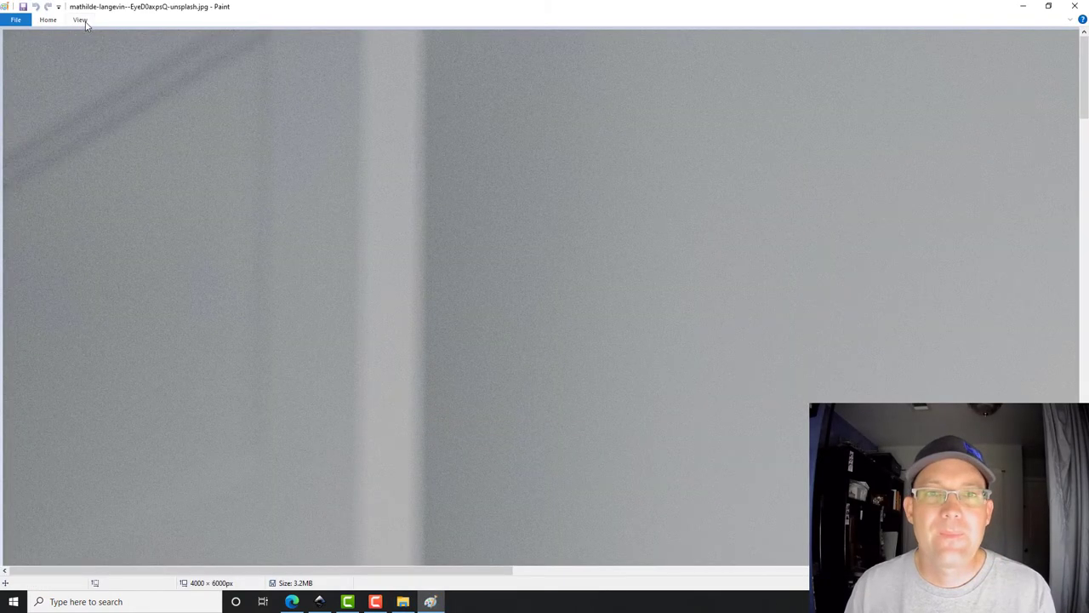
- In Paint, resize the portrait by pixels from 4000 px wide down to 1500 × 2250 px
{"action": "left_click", "coordinate": [82, 22]}
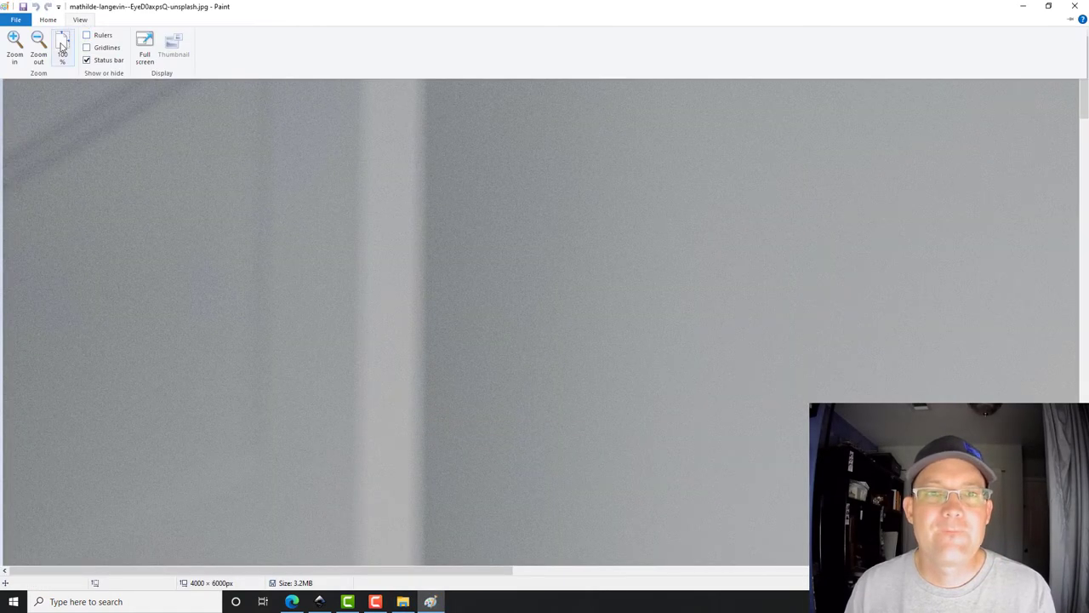
{"action": "left_click", "coordinate": [46, 20]}
{"action": "left_click", "coordinate": [103, 49]}
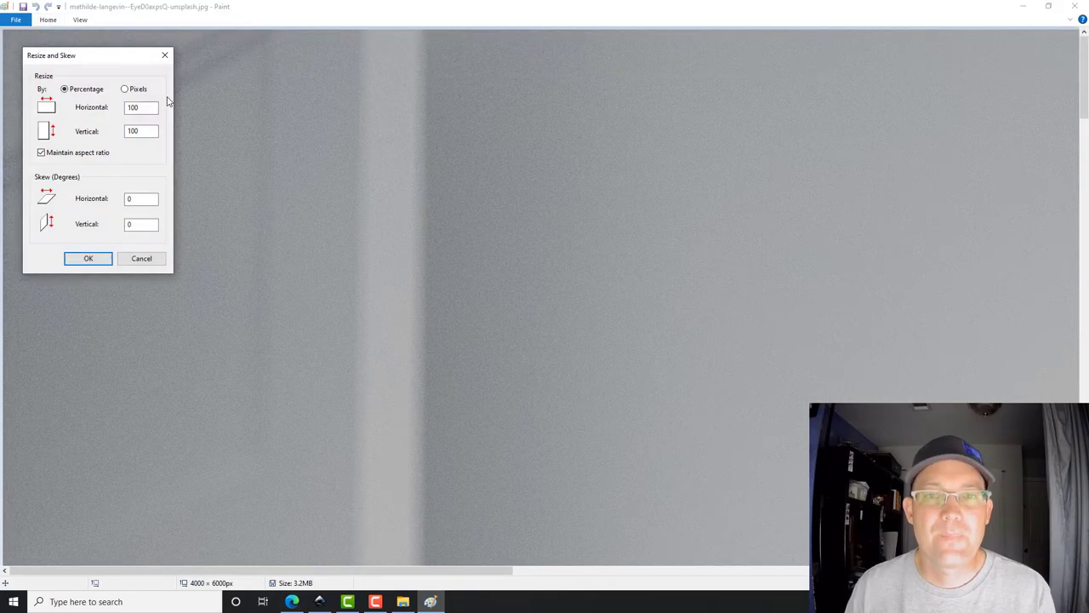
{"action": "left_click", "coordinate": [126, 88]}
{"action": "left_click_drag", "start_coordinate": [145, 107], "coordinate": [77, 107]}
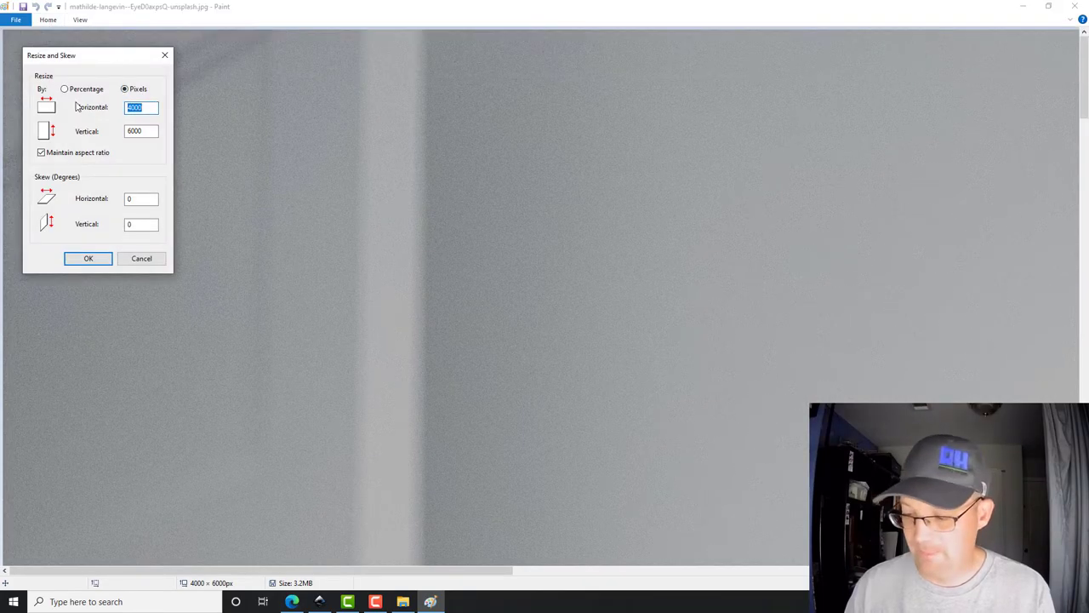
{"action": "type", "text": "1600"}
{"action": "key", "text": "Return"}
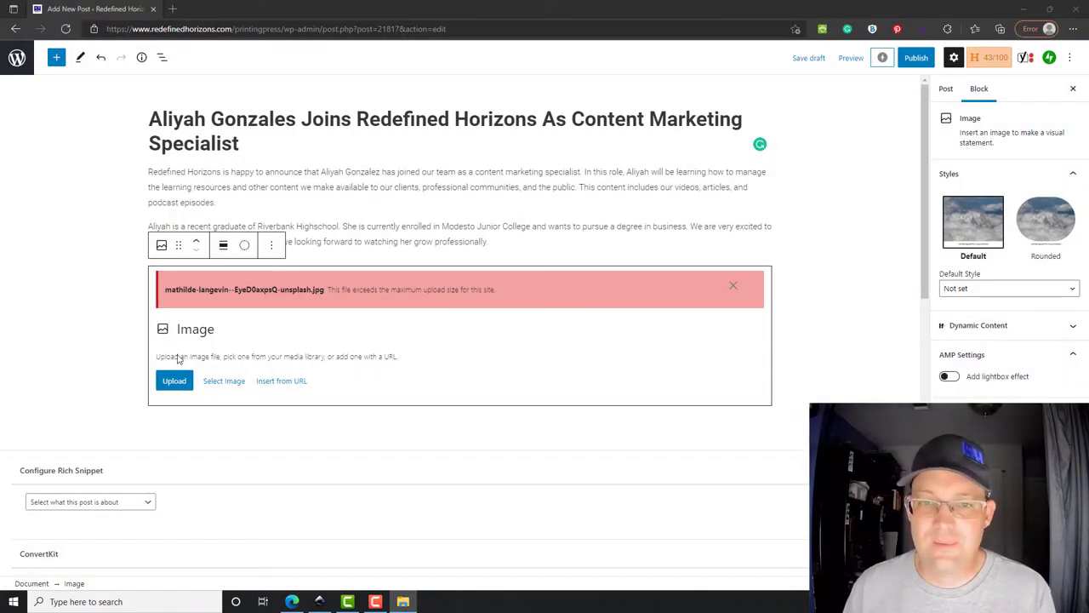
- Retry uploading the resized mathilde portrait twice, then dismiss the upload-size error
{"action": "left_click", "coordinate": [174, 380]}
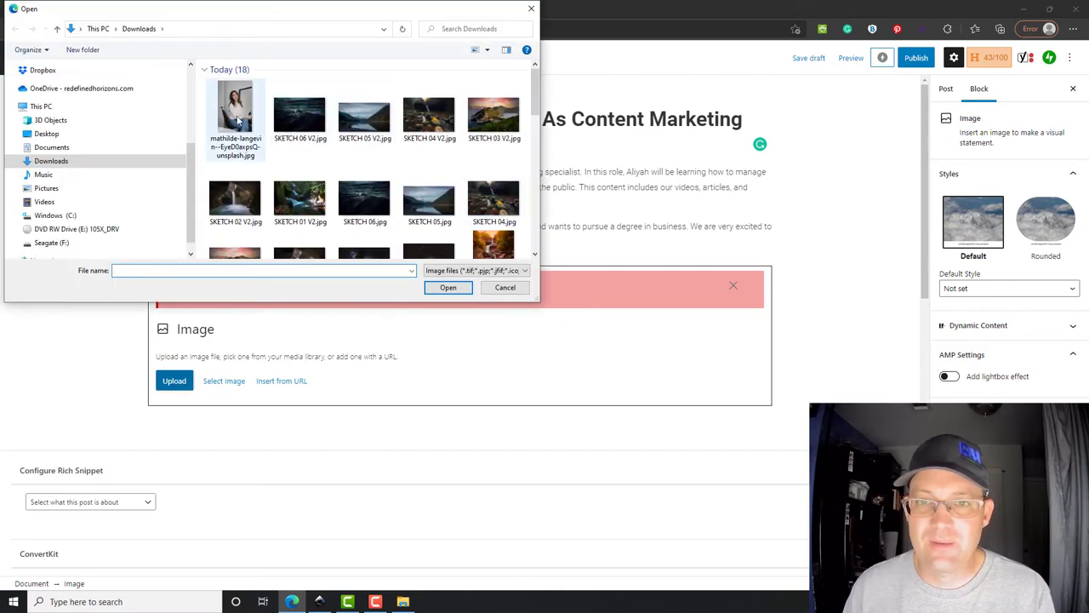
{"action": "left_click", "coordinate": [234, 119]}
{"action": "left_click", "coordinate": [447, 287]}
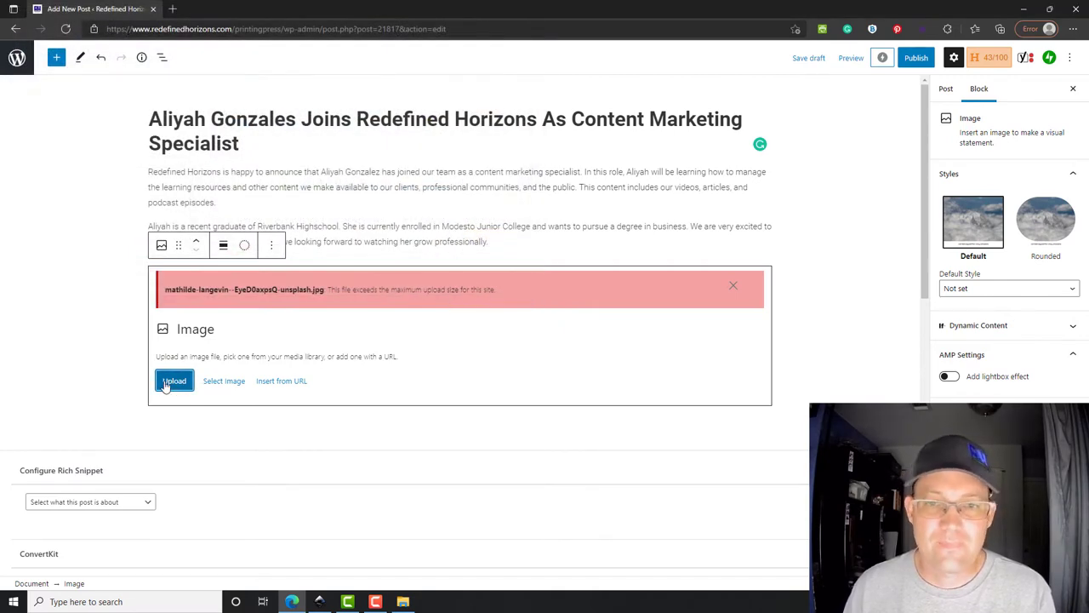
{"action": "left_click", "coordinate": [492, 292]}
{"action": "left_click", "coordinate": [173, 383]}
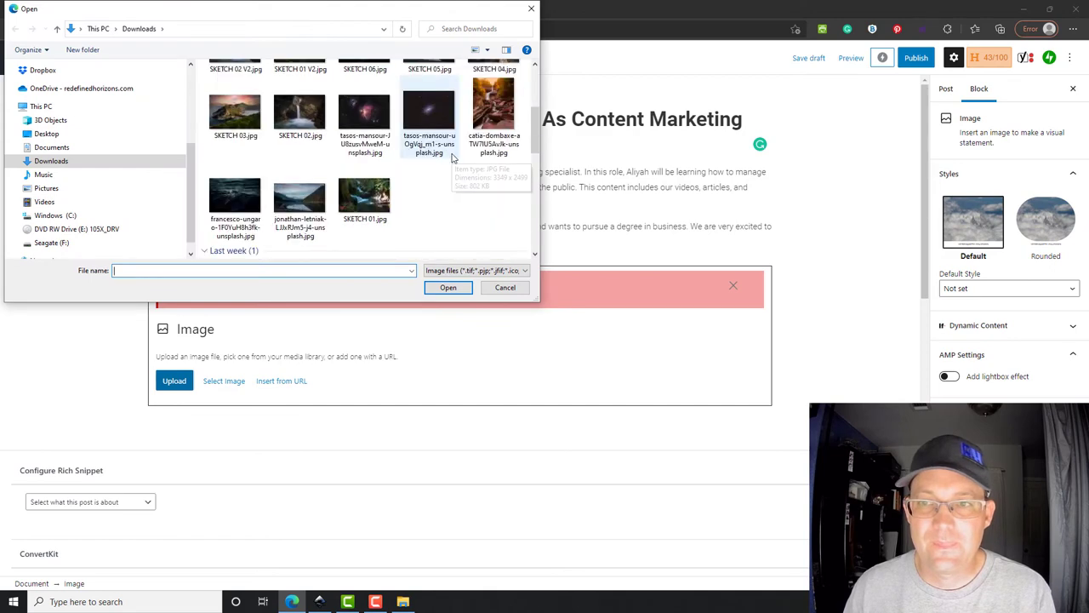
{"action": "left_click", "coordinate": [235, 114]}
{"action": "left_click", "coordinate": [448, 288]}
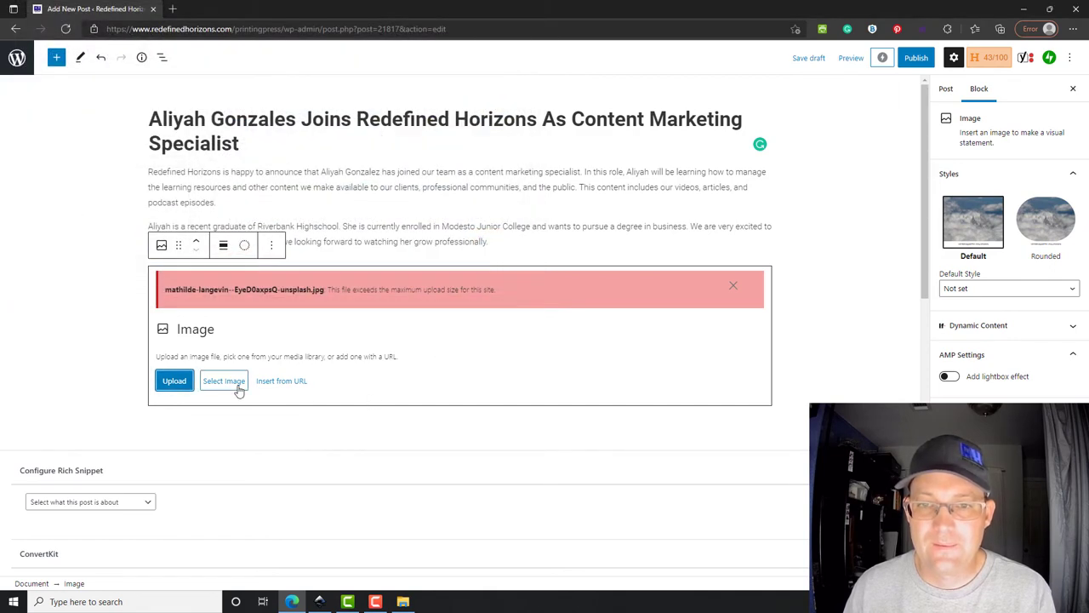
{"action": "left_click", "coordinate": [733, 286]}
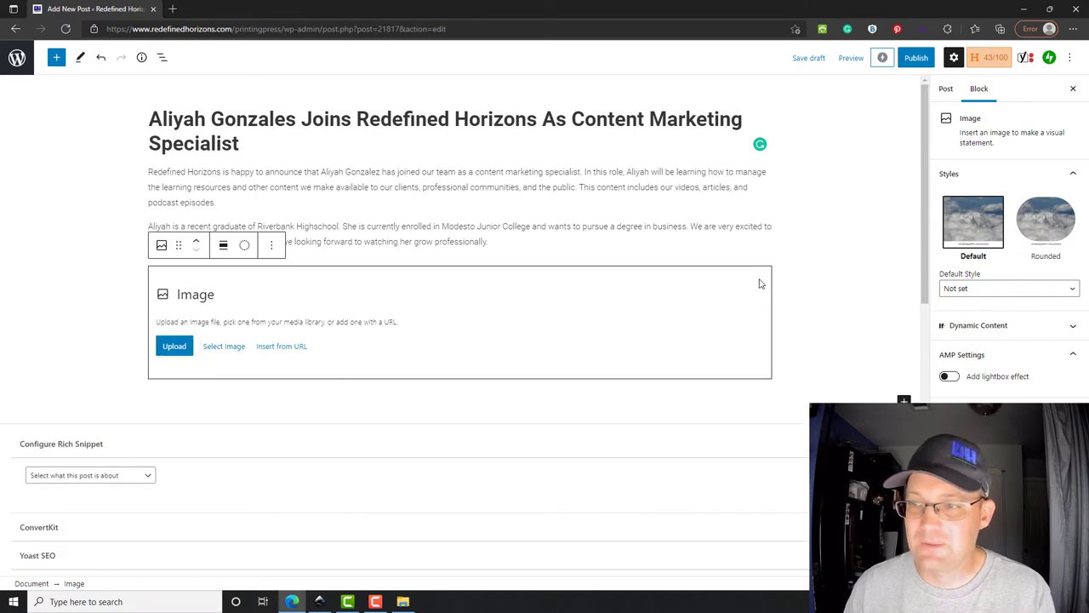
{"action": "left_click", "coordinate": [403, 602]}
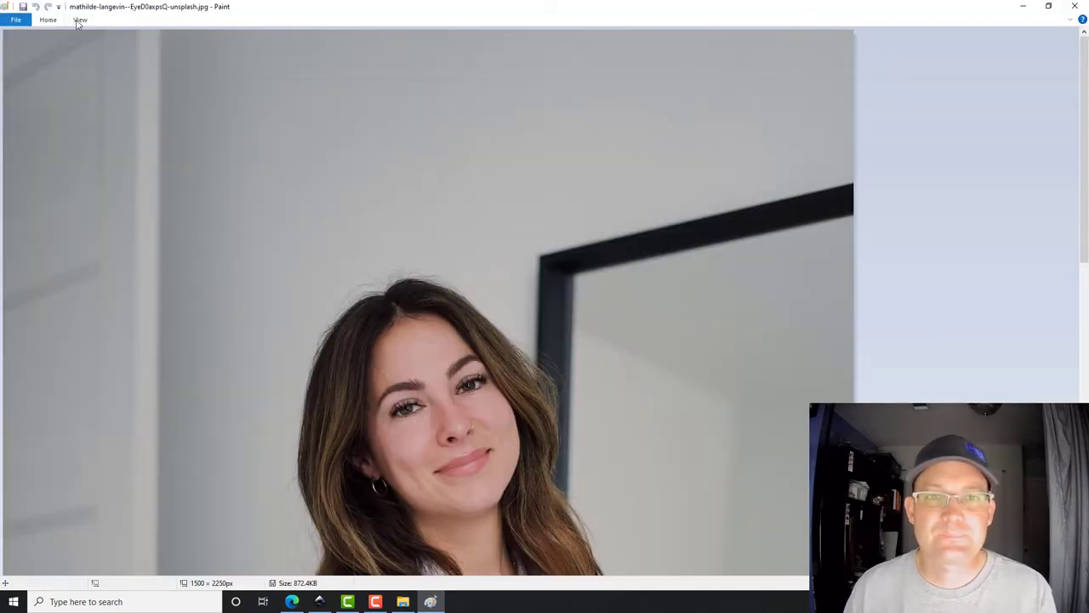
- Resize the portrait in Paint by pixels to 800 × 1200 px, keeping the aspect ratio
{"action": "left_click", "coordinate": [80, 20]}
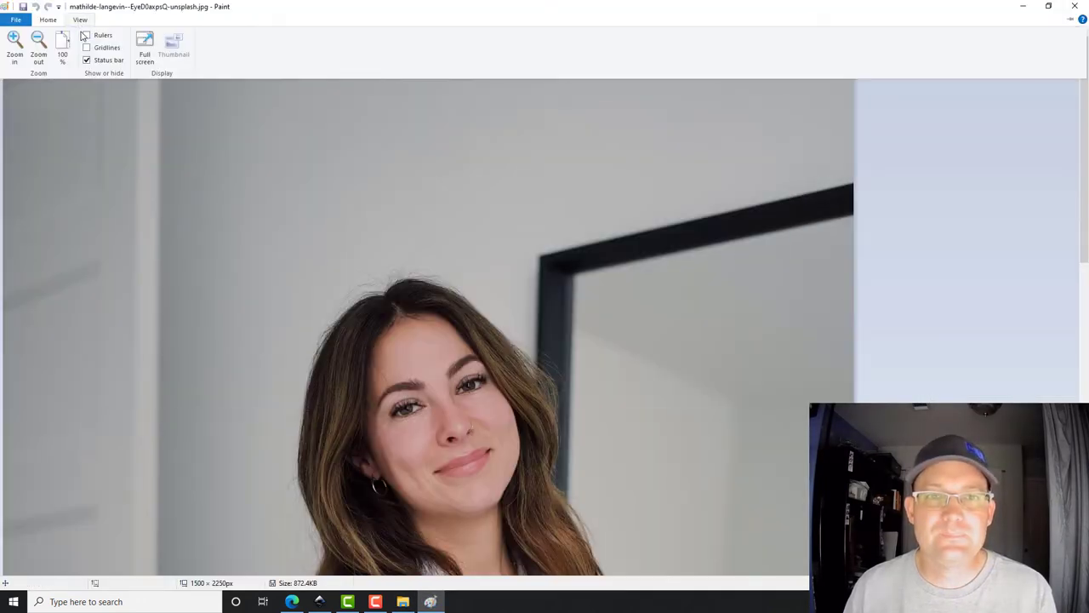
{"action": "left_click", "coordinate": [48, 20]}
{"action": "left_click", "coordinate": [106, 47]}
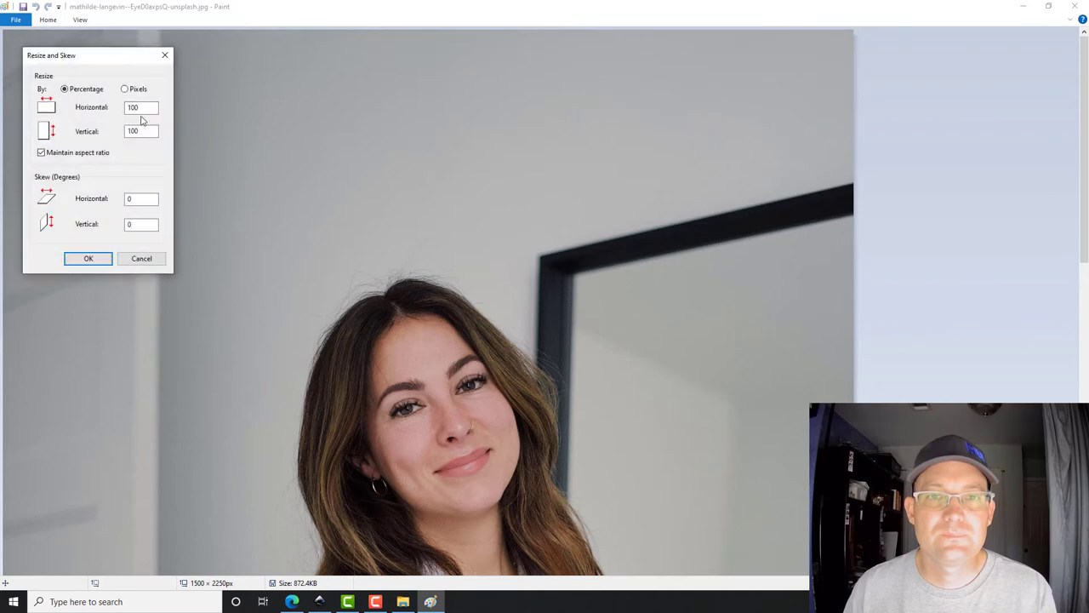
{"action": "left_click", "coordinate": [125, 89]}
{"action": "double_click", "coordinate": [145, 107]}
{"action": "type", "text": "800"}
{"action": "key", "text": "Return"}
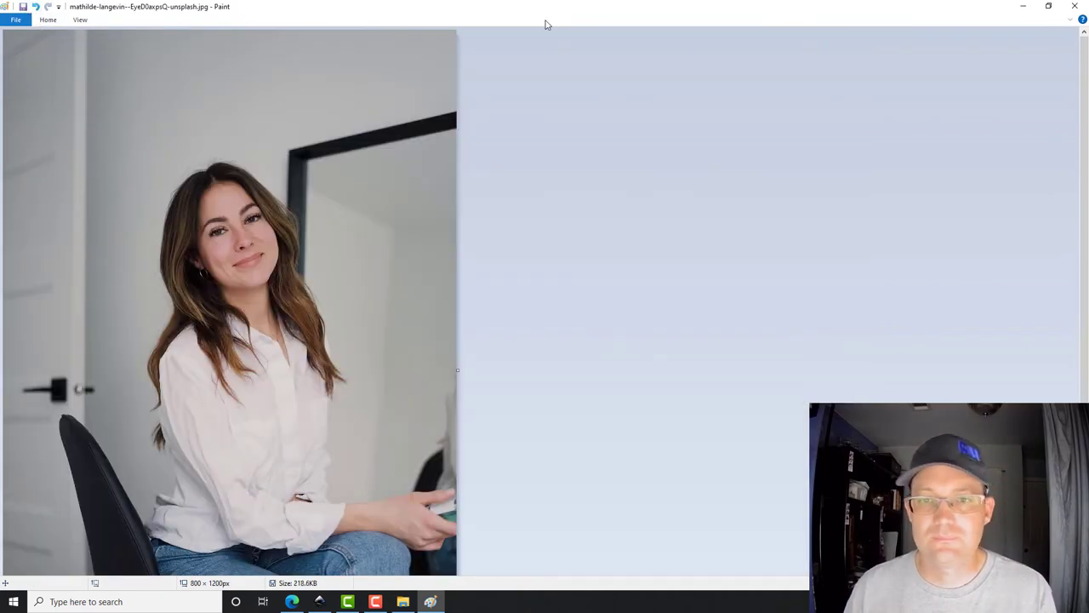
- Return from Paint to the editor and upload the resized portrait photo
{"action": "left_click", "coordinate": [1075, 6]}
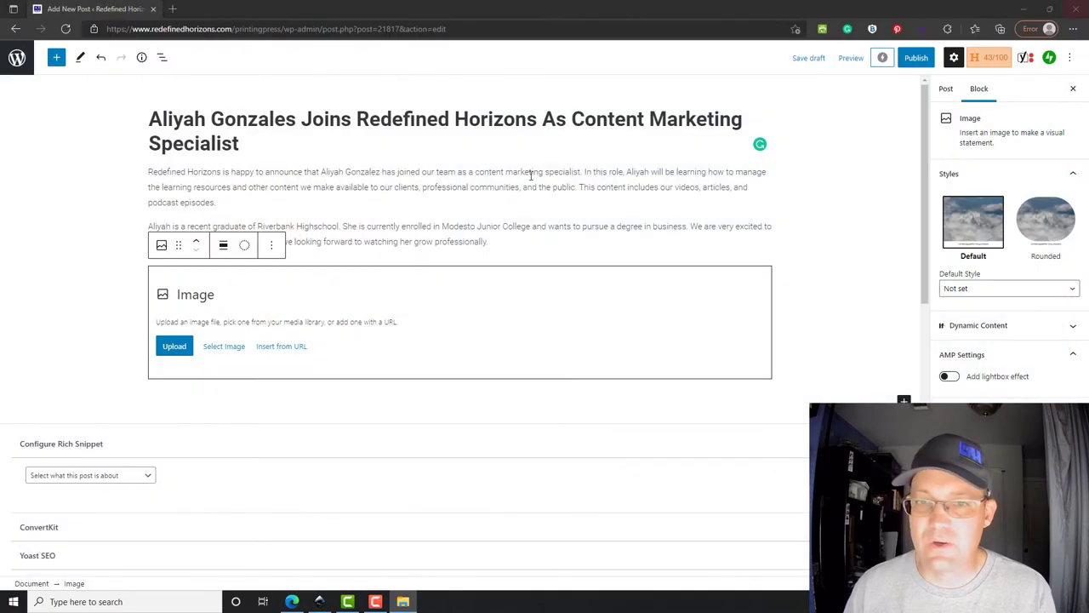
{"action": "left_click", "coordinate": [173, 347]}
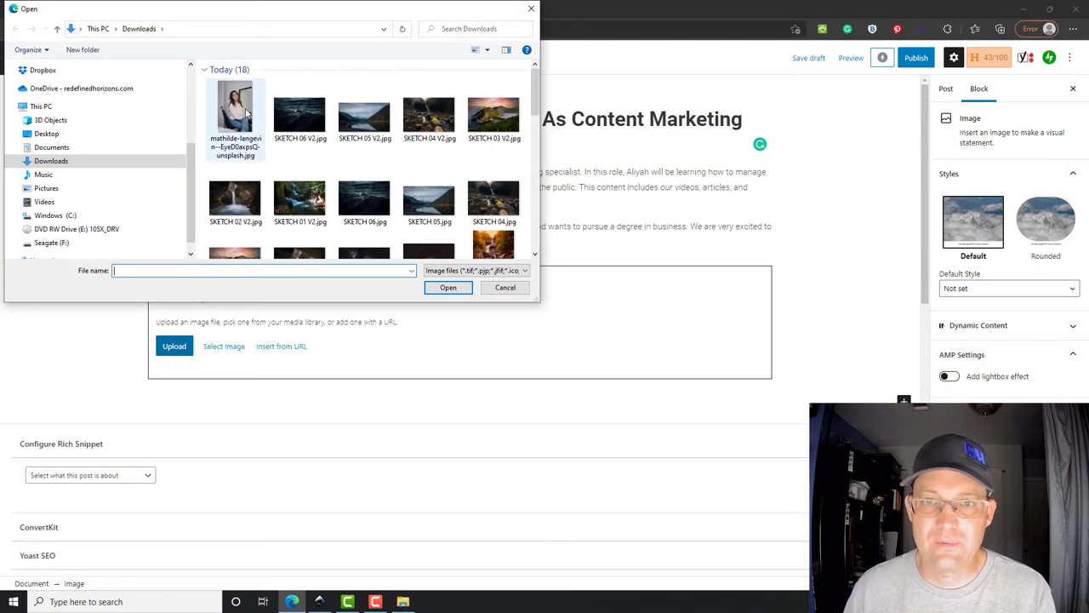
{"action": "left_click", "coordinate": [247, 112]}
{"action": "left_click", "coordinate": [460, 289]}
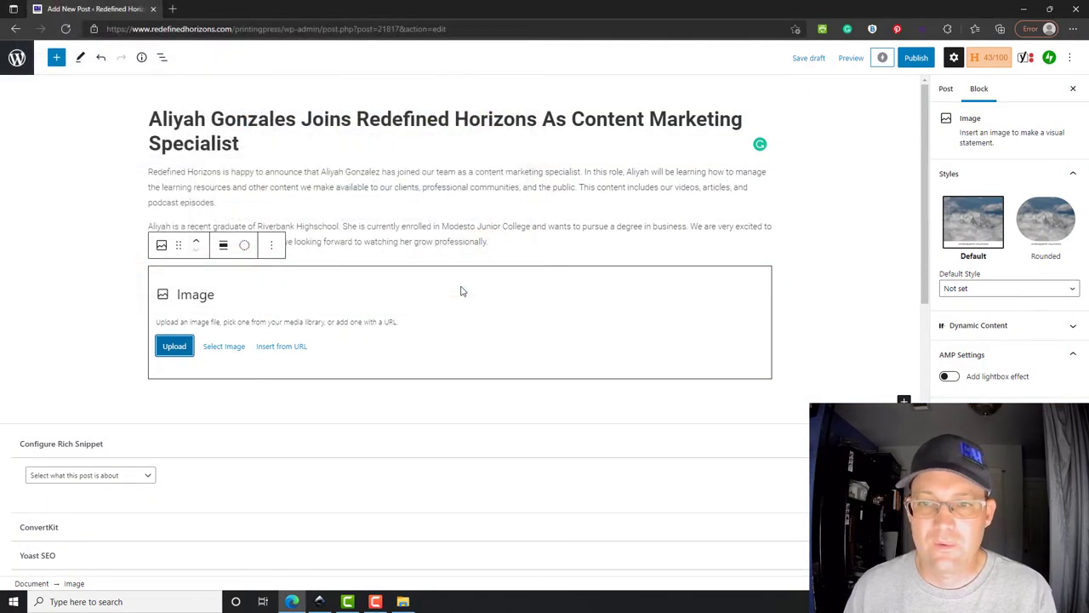
{"action": "scroll", "coordinate": [421, 309], "scroll_direction": "down", "scroll_amount": 3}
{"action": "scroll", "coordinate": [420, 307], "scroll_direction": "up", "scroll_amount": 3}
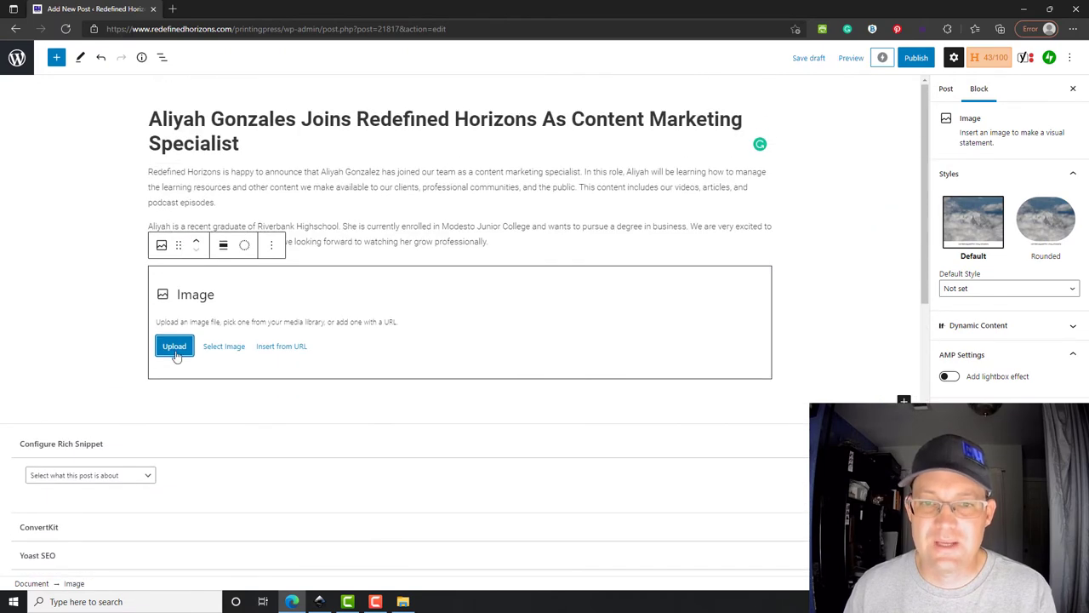
{"action": "scroll", "coordinate": [540, 238], "scroll_direction": "down", "scroll_amount": 3}
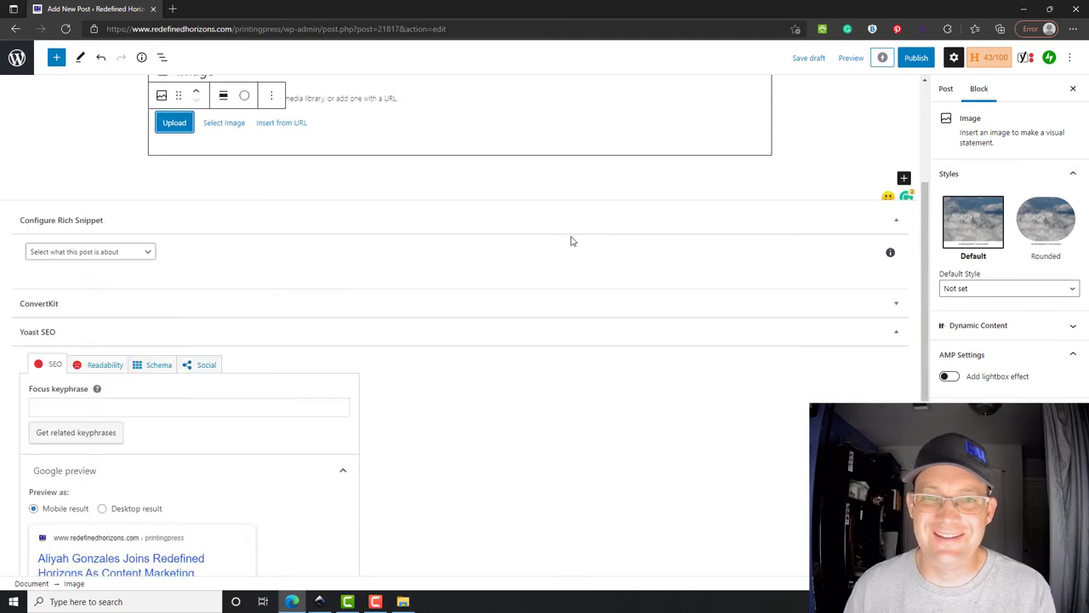
{"action": "scroll", "coordinate": [266, 256], "scroll_direction": "up", "scroll_amount": 2}
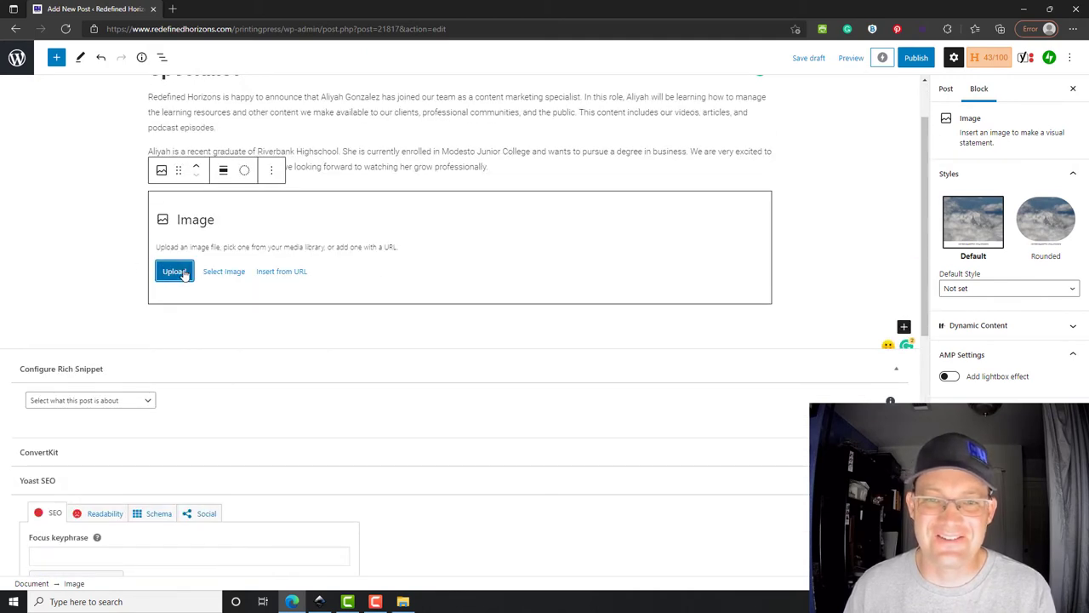
- Upload the portrait through the Media Library and insert it into the Image block
{"action": "left_click", "coordinate": [228, 273]}
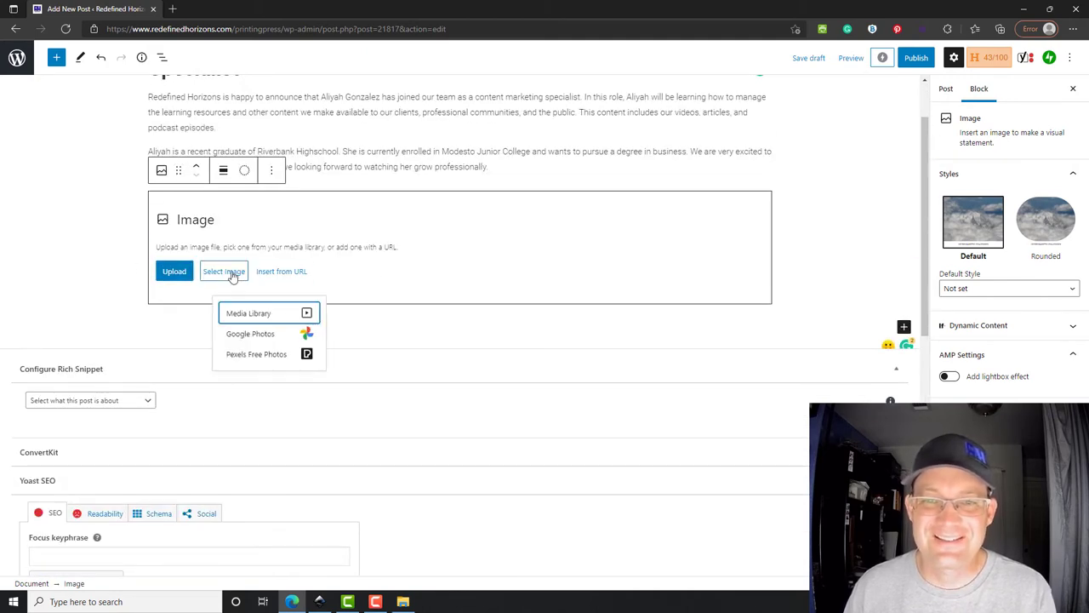
{"action": "left_click", "coordinate": [251, 314]}
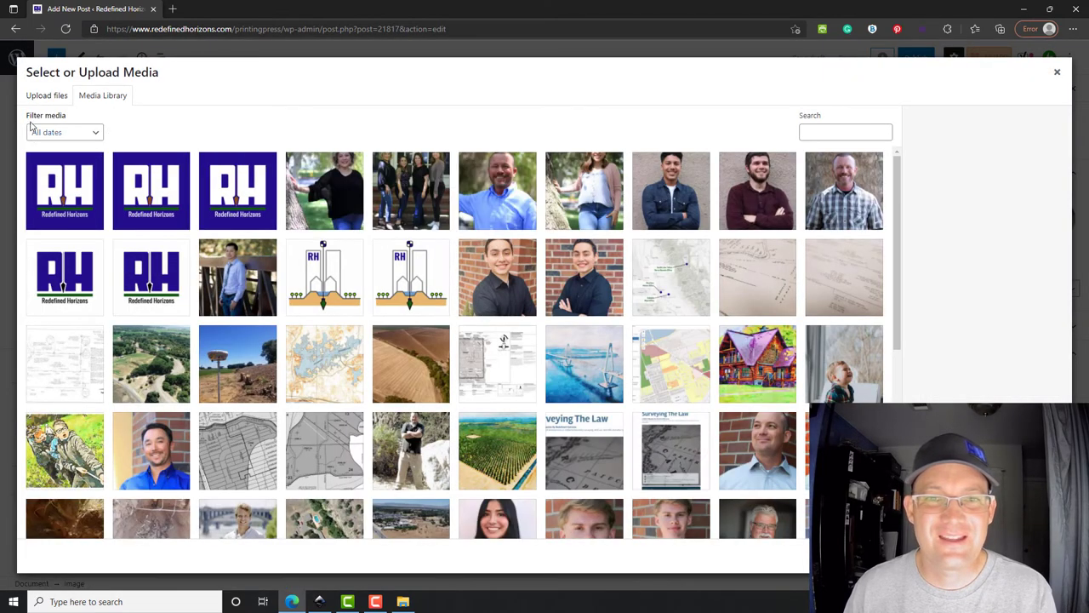
{"action": "left_click", "coordinate": [38, 100]}
{"action": "left_click", "coordinate": [522, 294]}
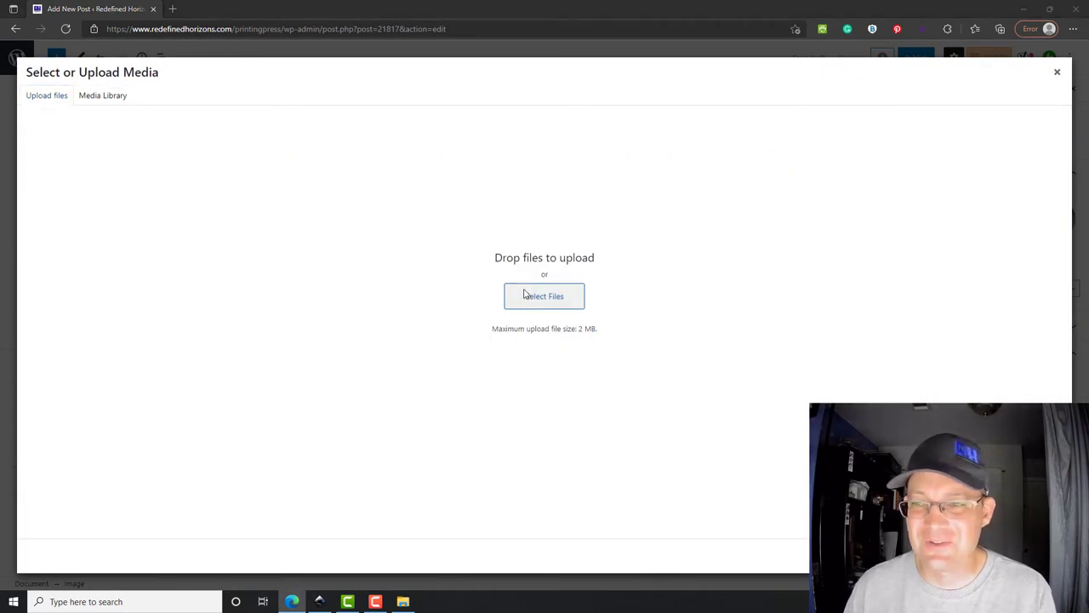
{"action": "left_click", "coordinate": [235, 111]}
{"action": "left_click", "coordinate": [452, 288]}
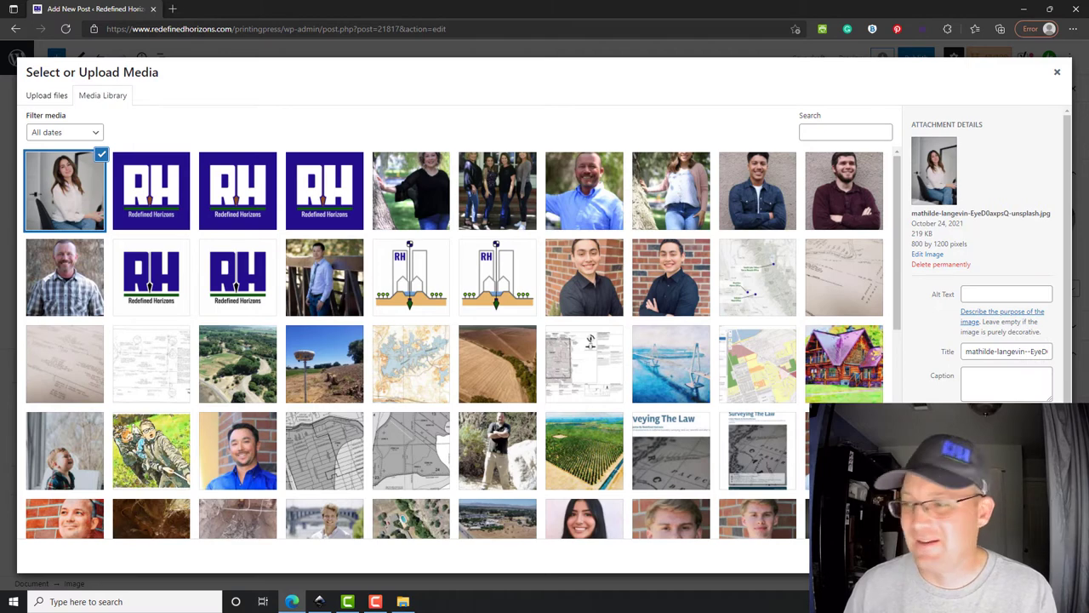
{"action": "left_click", "coordinate": [1026, 558]}
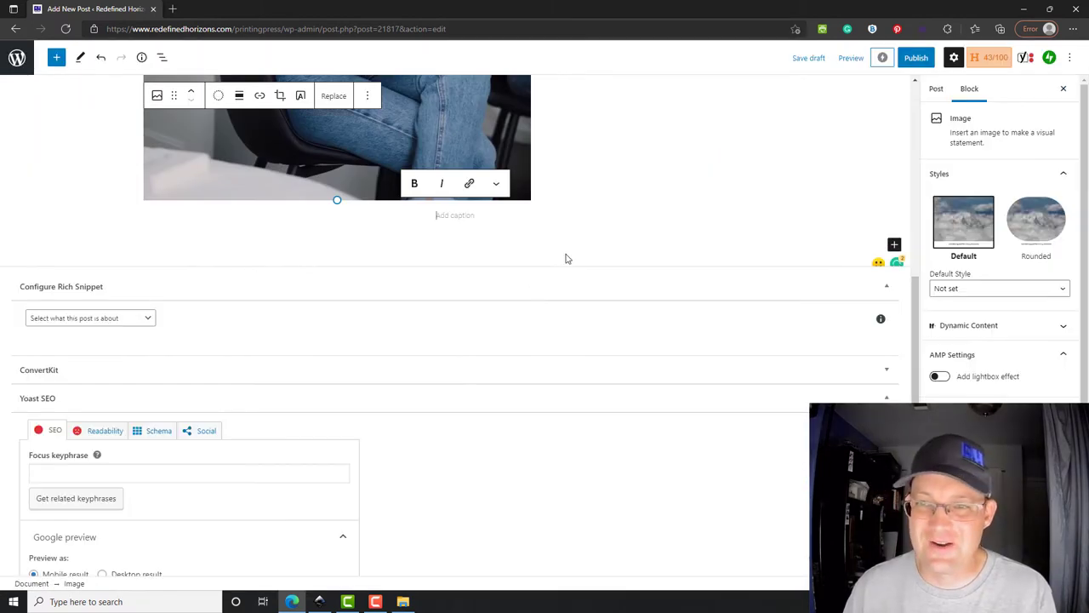
- Set the portrait image below the intro paragraphs to Align center
{"action": "scroll", "coordinate": [643, 304], "scroll_direction": "up", "scroll_amount": 3}
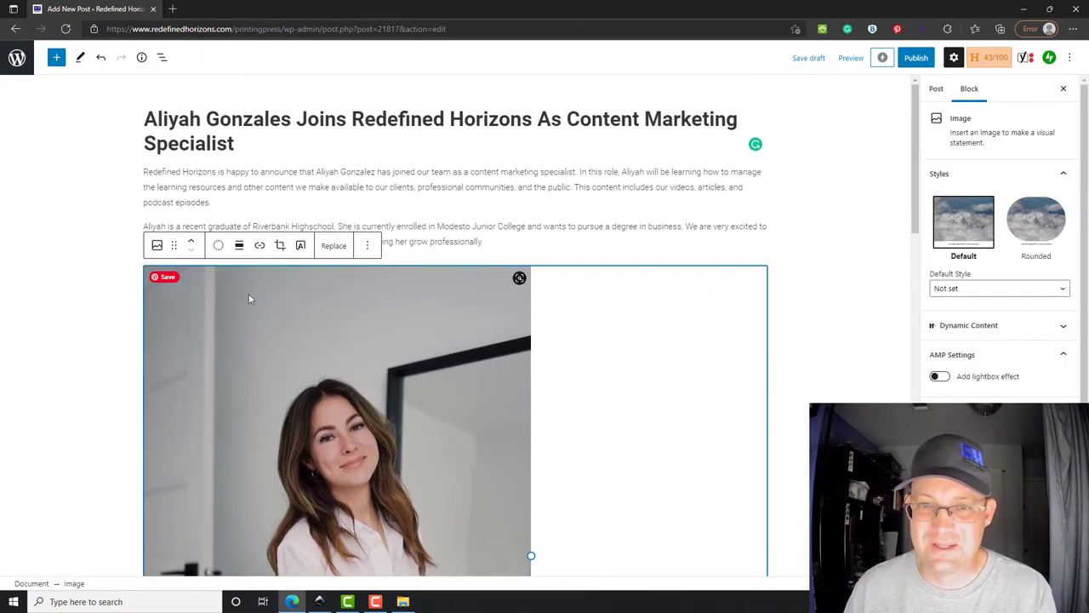
{"action": "left_click", "coordinate": [241, 249]}
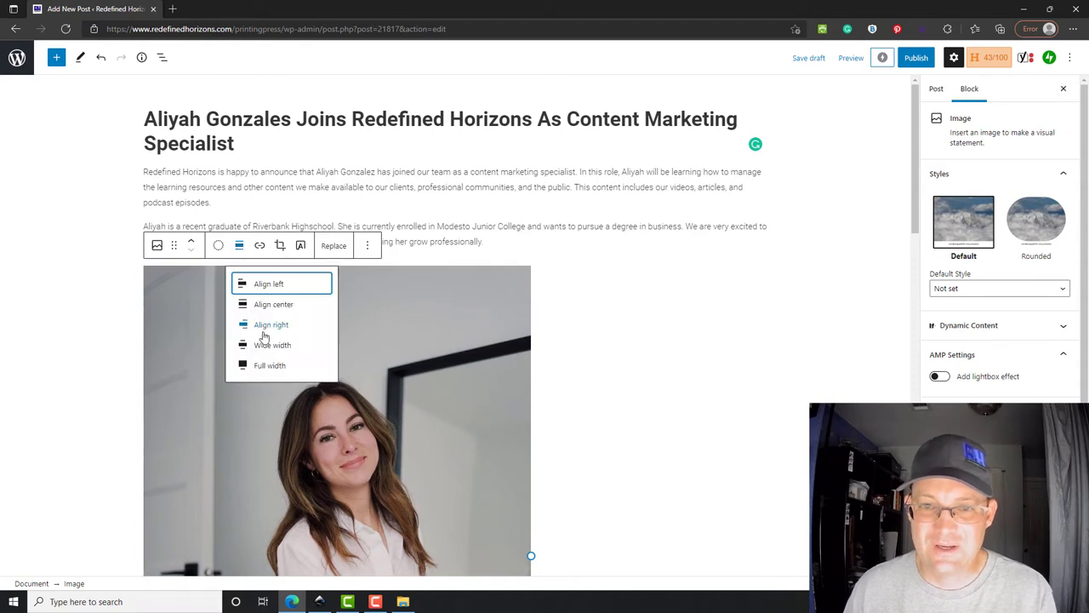
{"action": "left_click", "coordinate": [273, 305]}
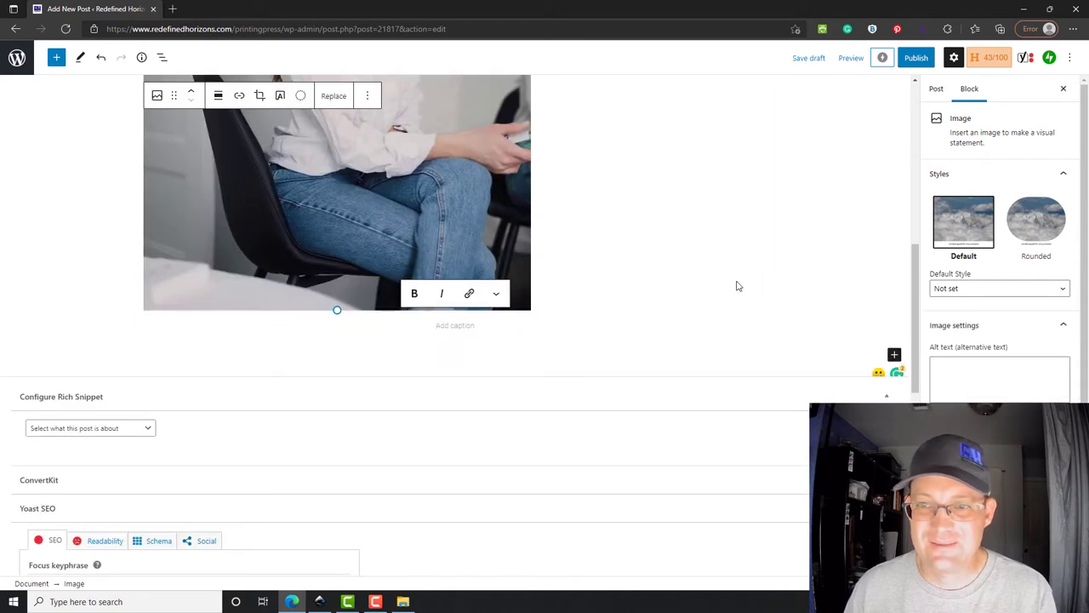
{"action": "scroll", "coordinate": [706, 294], "scroll_direction": "up", "scroll_amount": 5}
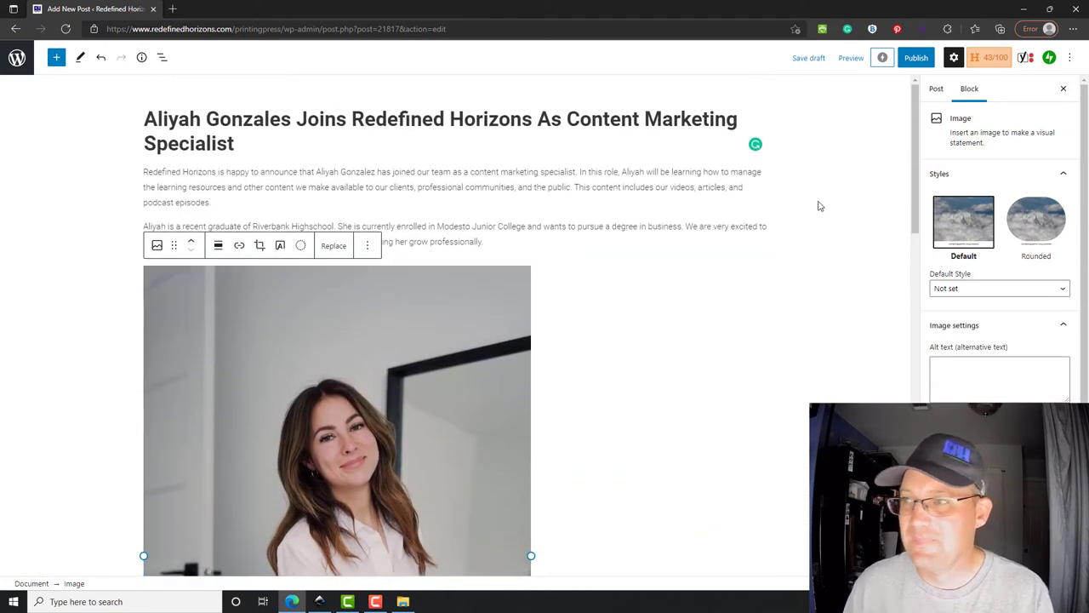
{"action": "scroll", "coordinate": [821, 230], "scroll_direction": "down", "scroll_amount": 3}
{"action": "scroll", "coordinate": [821, 255], "scroll_direction": "down", "scroll_amount": 10}
{"action": "scroll", "coordinate": [656, 275], "scroll_direction": "up", "scroll_amount": 2}
{"action": "scroll", "coordinate": [629, 323], "scroll_direction": "down", "scroll_amount": 2}
{"action": "scroll", "coordinate": [662, 330], "scroll_direction": "up", "scroll_amount": 2}
{"action": "scroll", "coordinate": [659, 331], "scroll_direction": "down", "scroll_amount": 2}
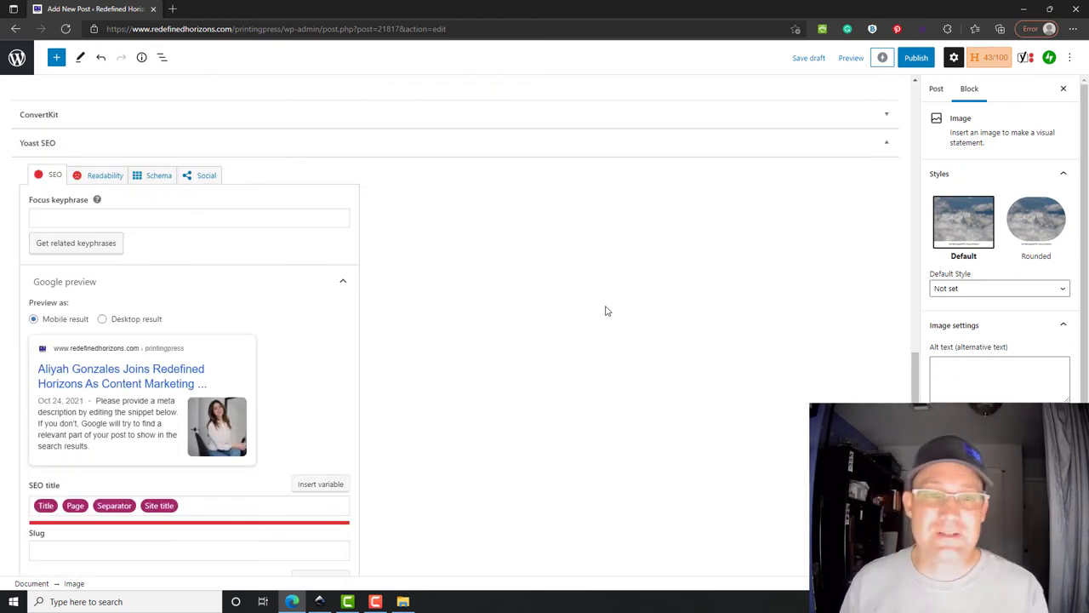
{"action": "scroll", "coordinate": [663, 315], "scroll_direction": "up", "scroll_amount": 2}
{"action": "scroll", "coordinate": [142, 274], "scroll_direction": "down", "scroll_amount": 2}
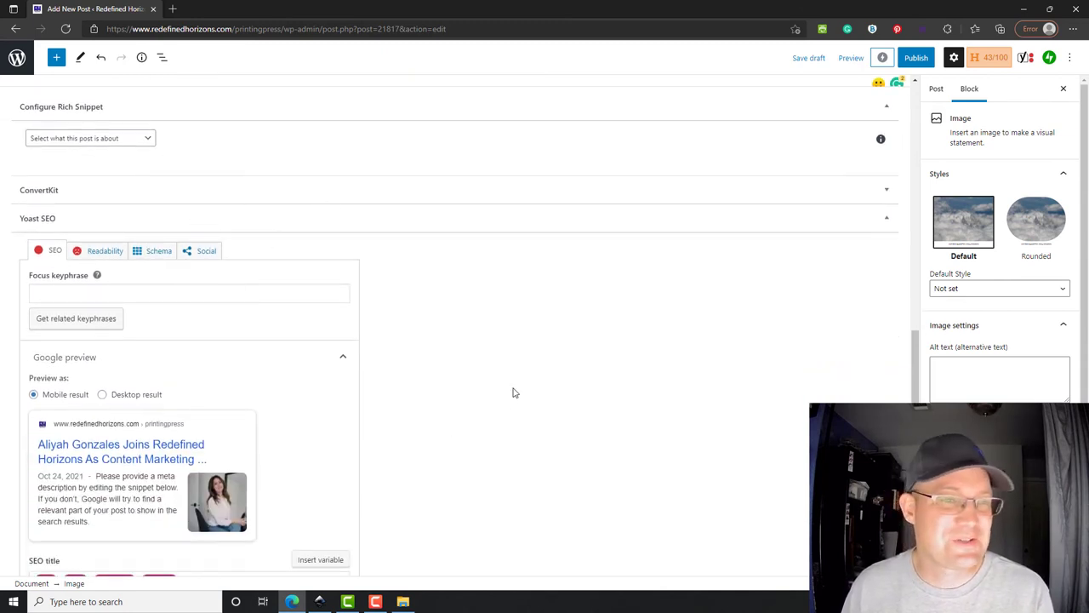
- Choose Person as the rich snippet type and enter the new hire's name
{"action": "left_click", "coordinate": [99, 139]}
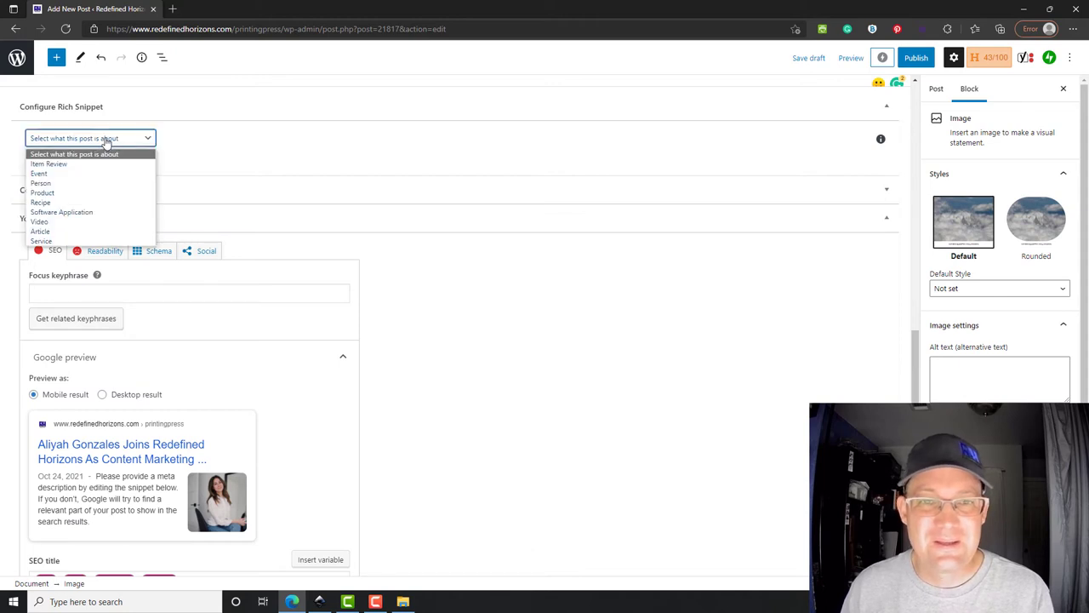
{"action": "left_click", "coordinate": [82, 184]}
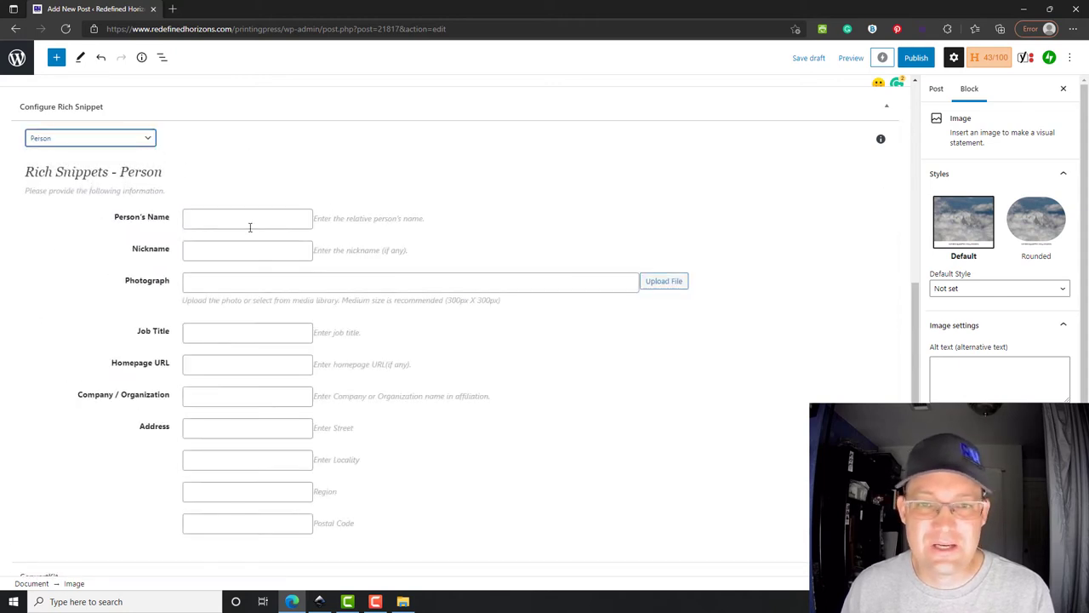
{"action": "left_click", "coordinate": [259, 217]}
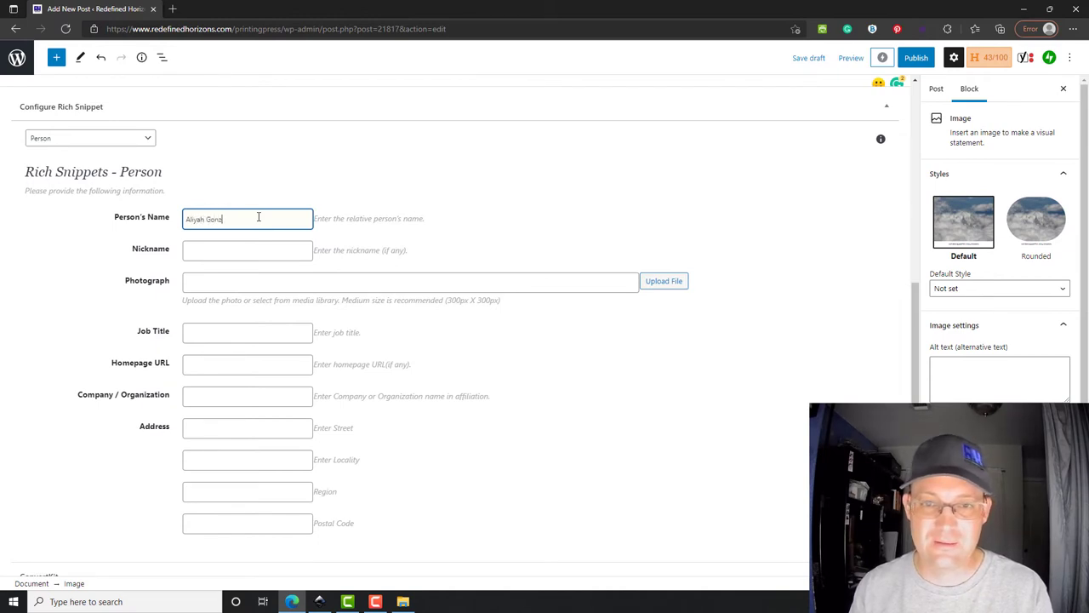
{"action": "type", "text": "s"}
{"action": "key", "text": "Tab"}
{"action": "left_click", "coordinate": [259, 217]}
{"action": "key", "text": "BackSpace"}
{"action": "type", "text": "z"}
{"action": "key", "text": "Tab"}
{"action": "key", "text": "Tab"}
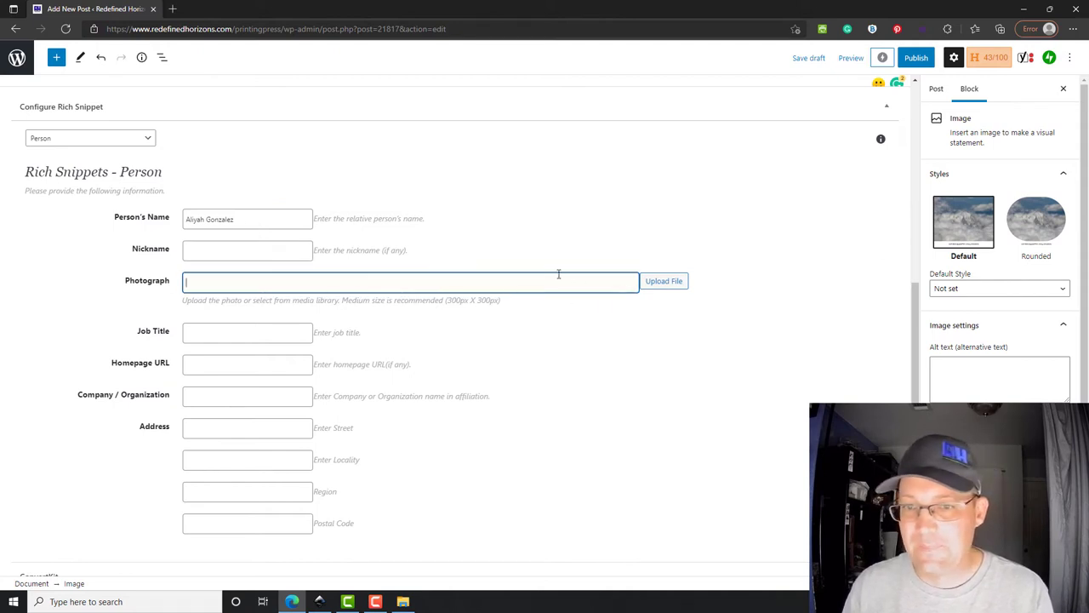
{"action": "scroll", "coordinate": [481, 304], "scroll_direction": "down", "scroll_amount": 1}
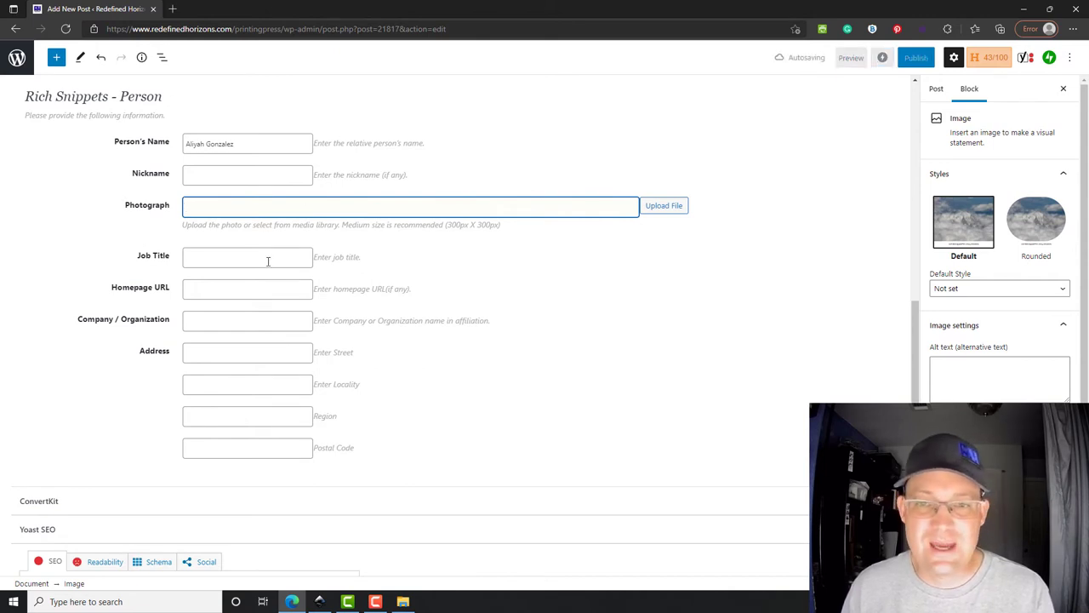
- Enter job title 'Content Marketing Specialist' and company 'Redefined Horizons'
{"action": "left_click", "coordinate": [235, 260]}
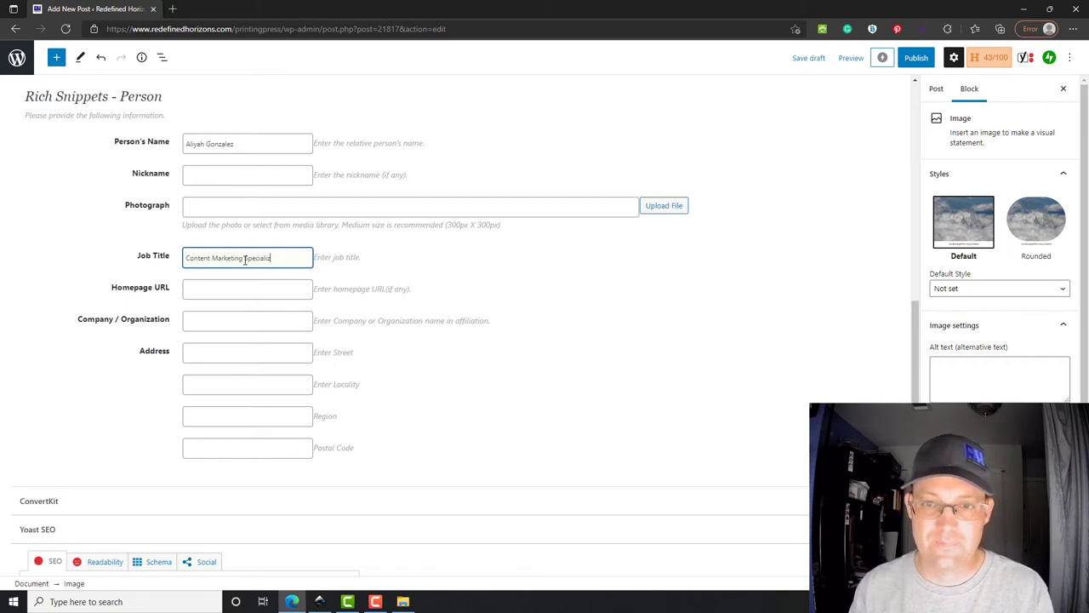
{"action": "type", "text": "Content Marketing Specialist"}
{"action": "key", "text": "Tab"}
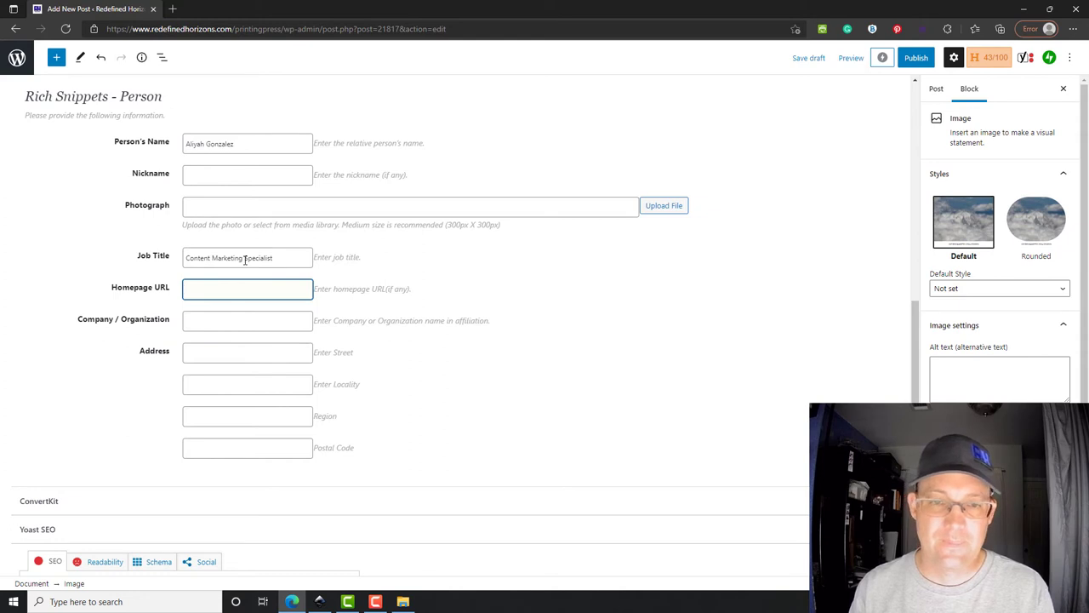
{"action": "key", "text": "Tab"}
{"action": "type", "text": "Redef"}
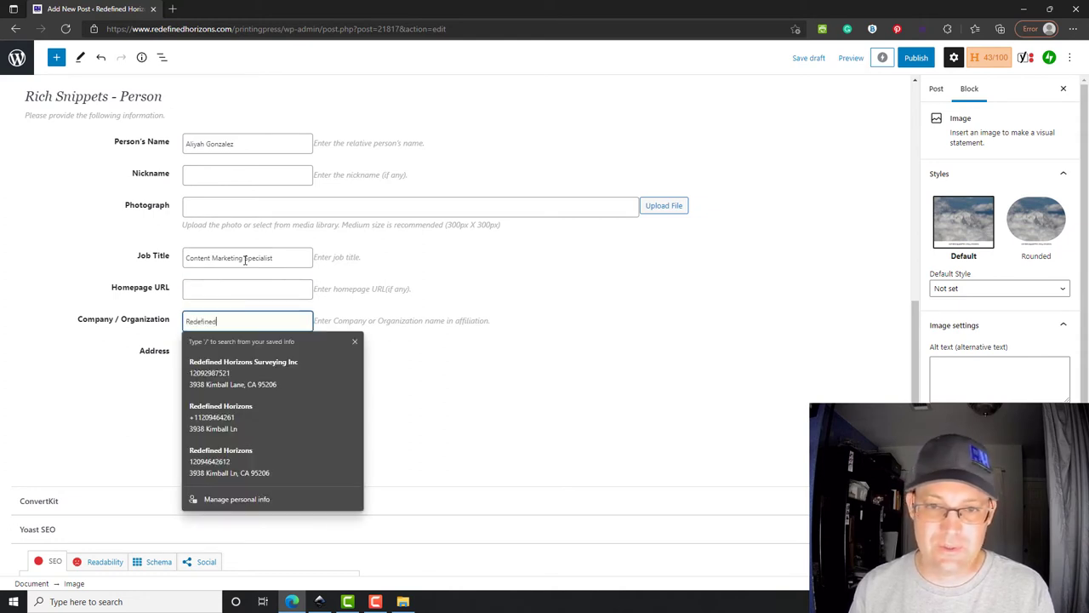
{"action": "type", "text": "ined Horizons Surveying Inc"}
- Fill the Person's address fields from autofill and type the locality
{"action": "left_click", "coordinate": [244, 373]}
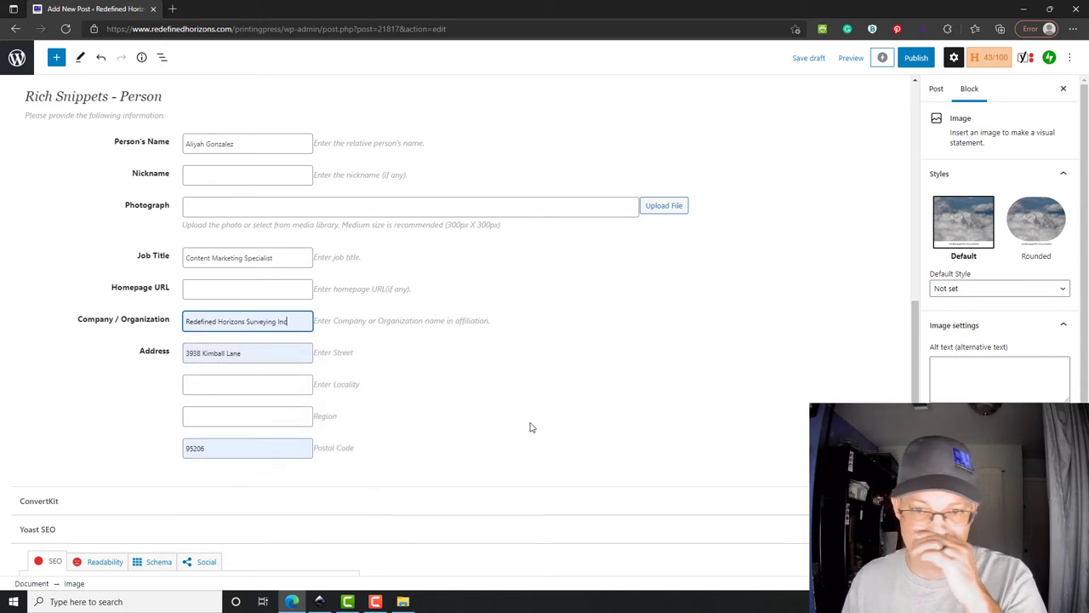
{"action": "left_click", "coordinate": [245, 384]}
{"action": "left_click", "coordinate": [511, 388]}
{"action": "left_click", "coordinate": [298, 384]}
{"action": "type", "text": "Stockton"}
{"action": "key", "text": "Tab"}
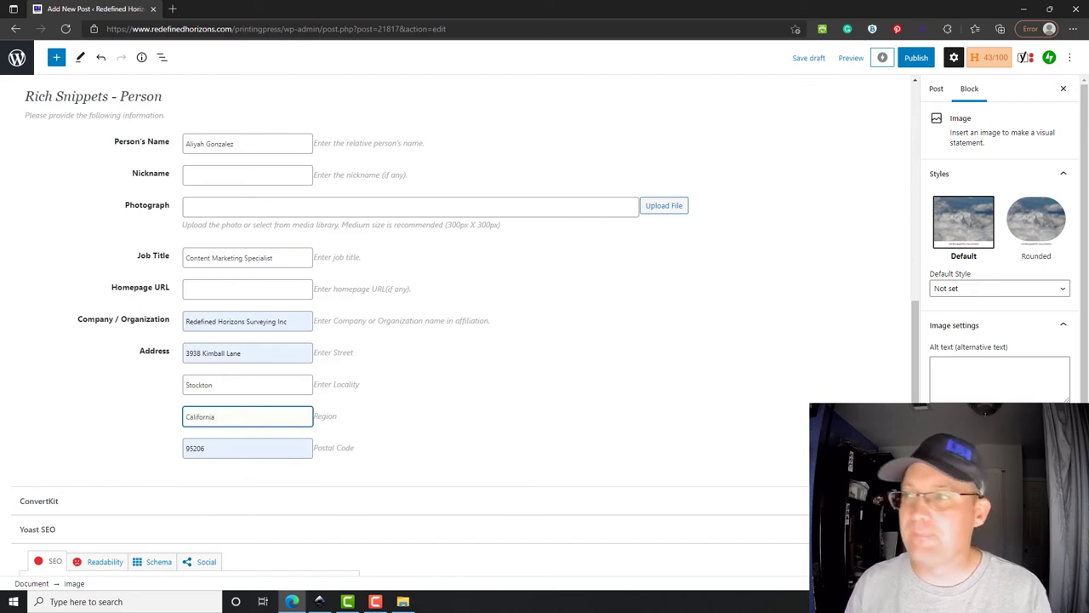
{"action": "scroll", "coordinate": [119, 326], "scroll_direction": "down", "scroll_amount": 4}
{"action": "scroll", "coordinate": [513, 258], "scroll_direction": "up", "scroll_amount": 5}
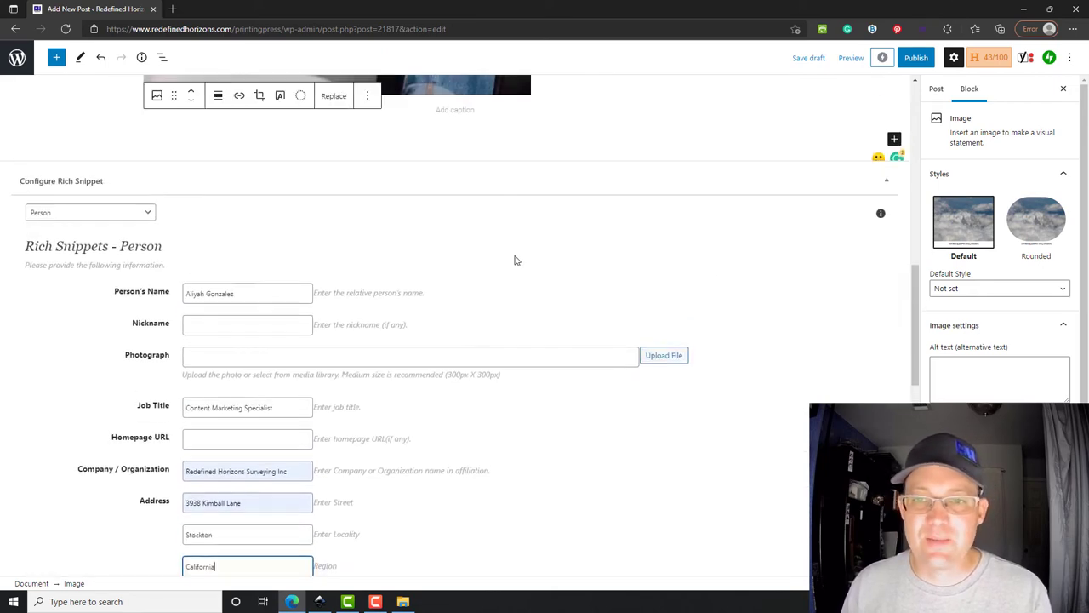
{"action": "scroll", "coordinate": [396, 290], "scroll_direction": "down", "scroll_amount": 2}
{"action": "scroll", "coordinate": [396, 289], "scroll_direction": "down", "scroll_amount": 5}
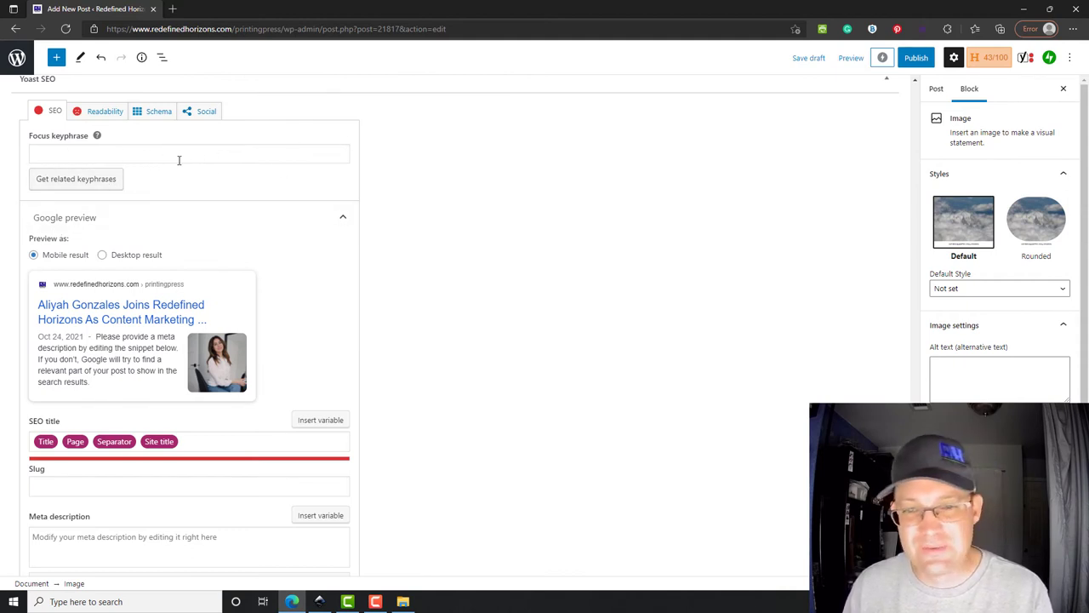
- Write the meta description: 'Redefined Horizons is pleased to announce that [the new hire] has joined our team as a content marketing specialist'
{"action": "scroll", "coordinate": [144, 209], "scroll_direction": "down", "scroll_amount": 2}
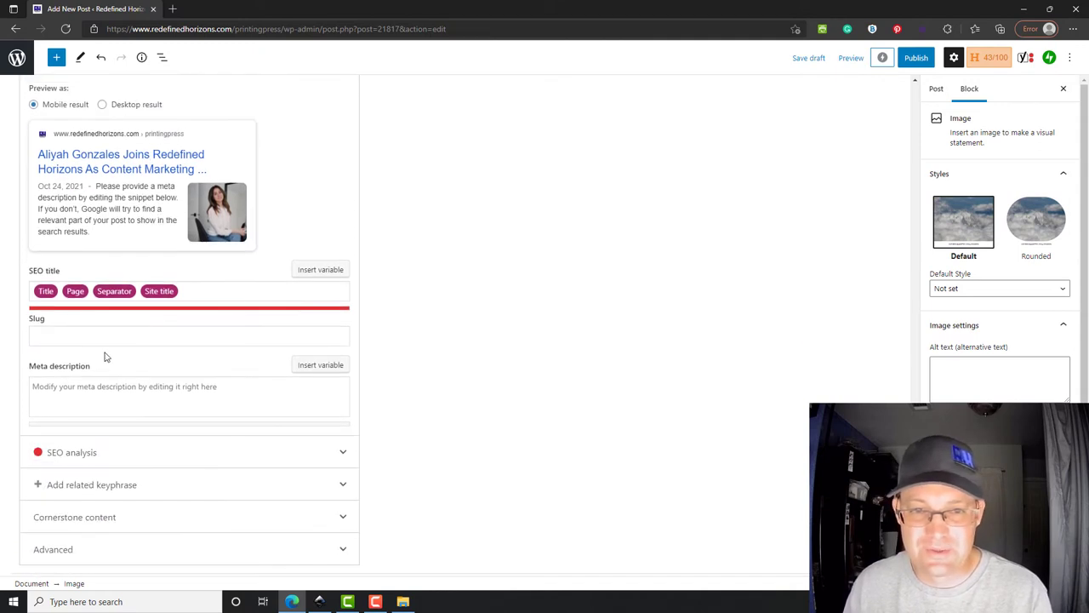
{"action": "left_click", "coordinate": [119, 330]}
{"action": "left_click", "coordinate": [172, 386]}
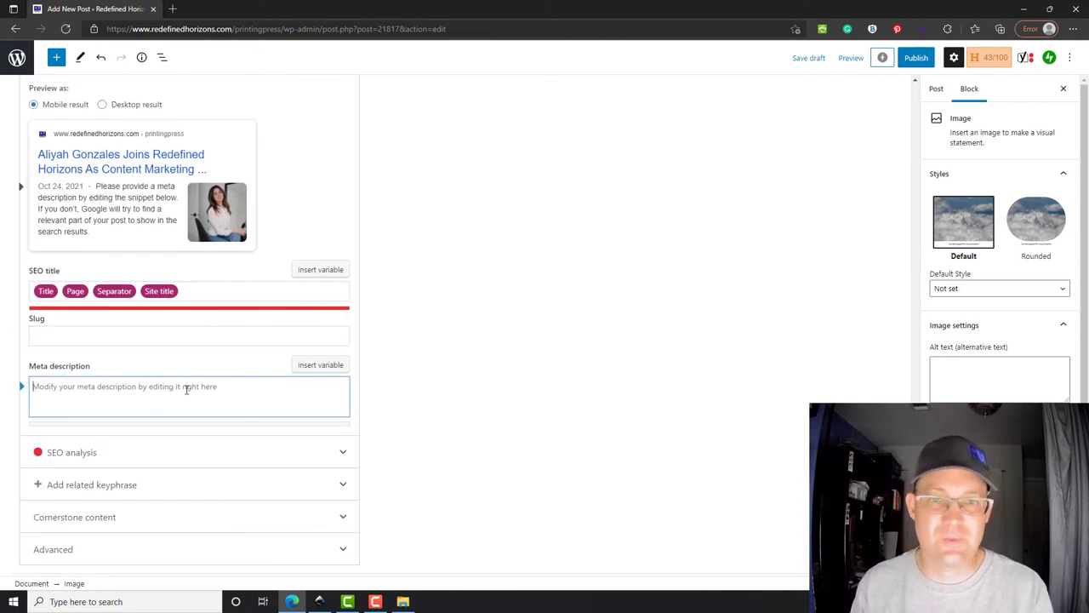
{"action": "key", "text": "BackSpace"}
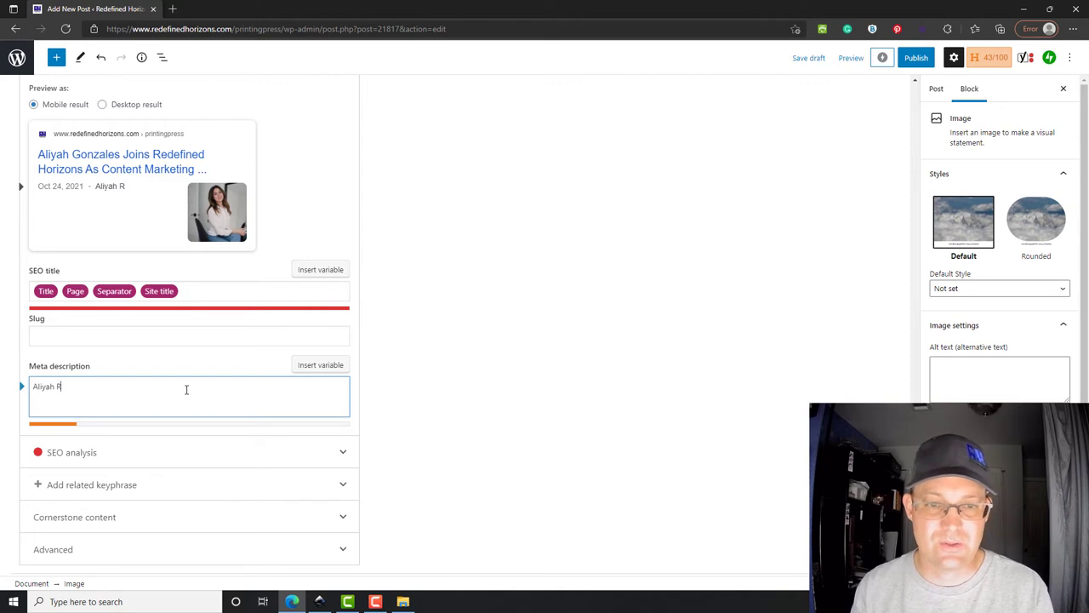
{"action": "key", "text": "BackSpace"}
{"action": "key", "text": "BackSpace"}
{"action": "key", "text": "BackSpace"}
{"action": "key", "text": "BackSpace"}
{"action": "key", "text": "BackSpace"}
{"action": "key", "text": "BackSpace"}
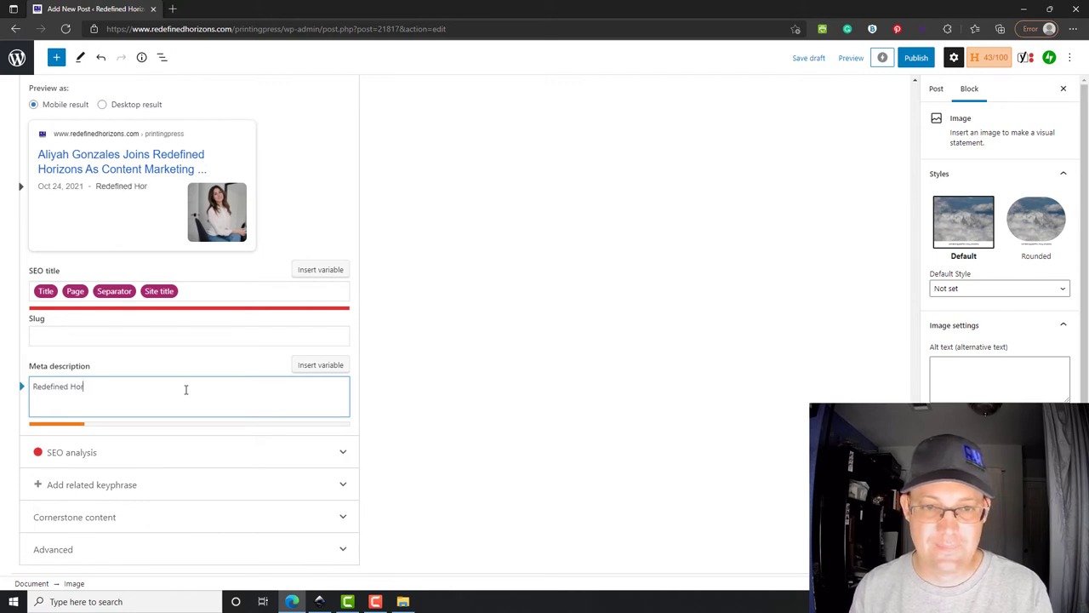
{"action": "key", "text": "BackSpace"}
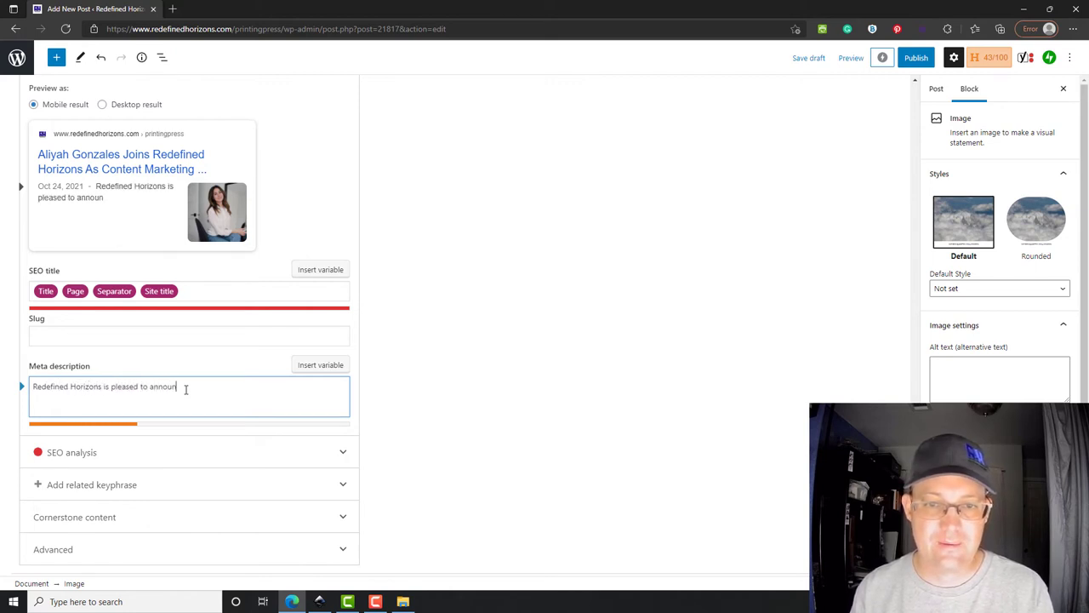
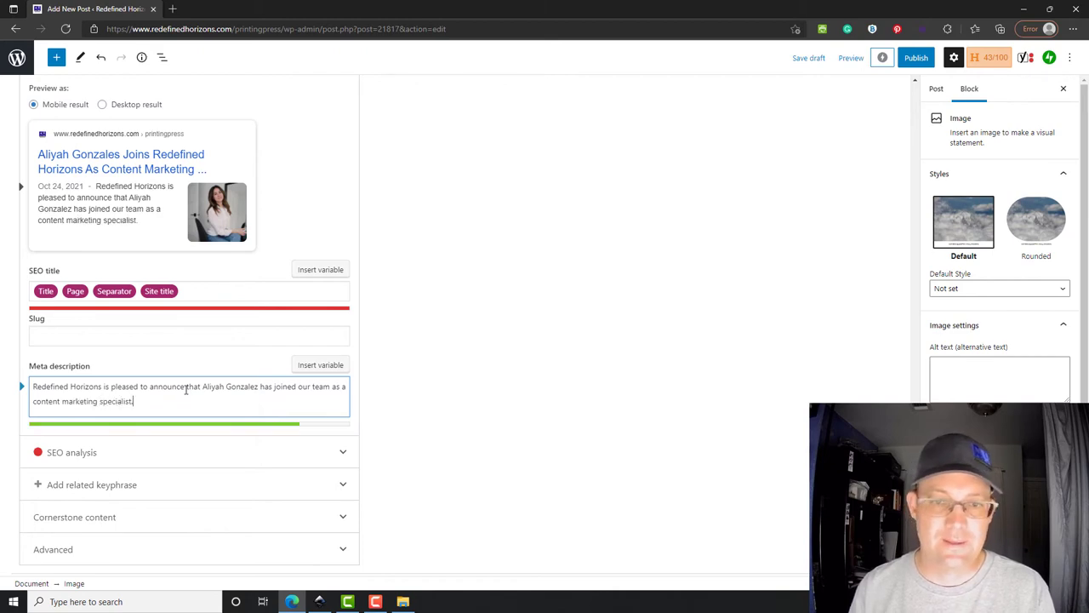
{"action": "scroll", "coordinate": [813, 342], "scroll_direction": "up", "scroll_amount": 15}
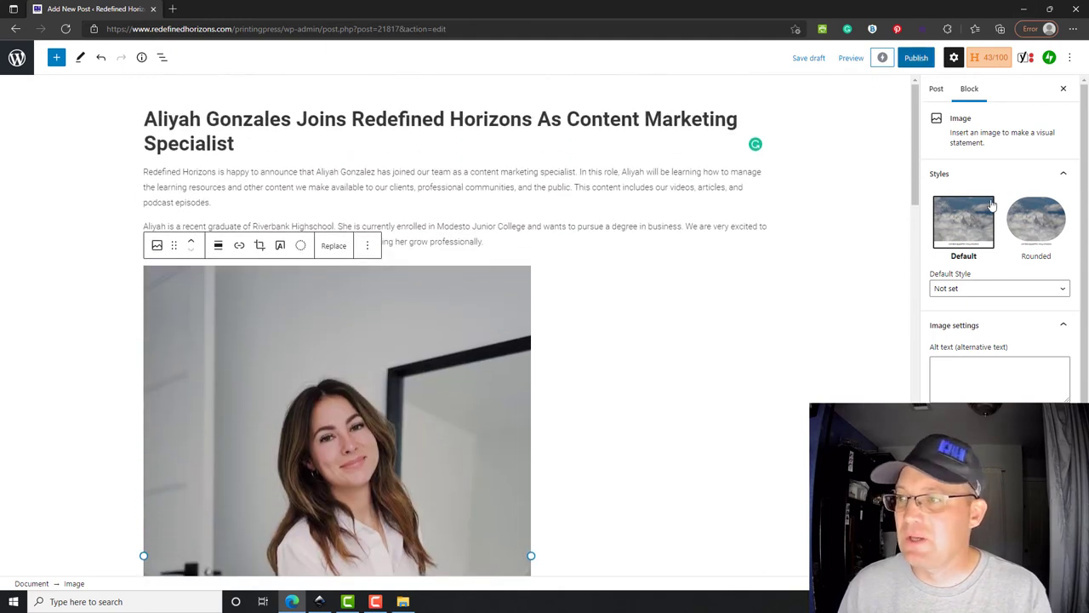
- Assign the post to the RH News category
{"action": "left_click", "coordinate": [940, 92]}
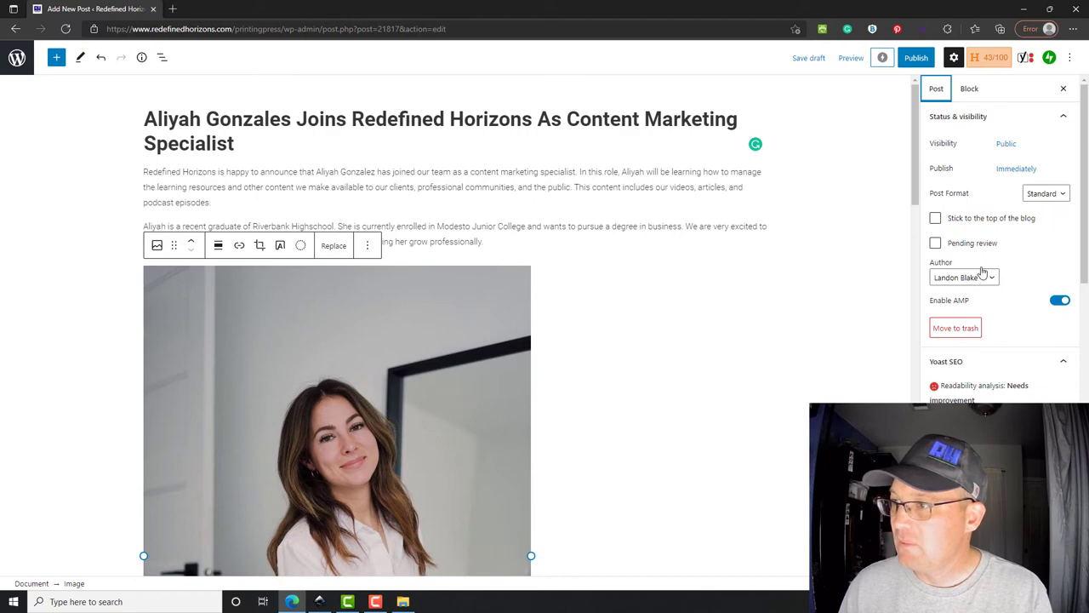
{"action": "scroll", "coordinate": [1002, 200], "scroll_direction": "down", "scroll_amount": 2}
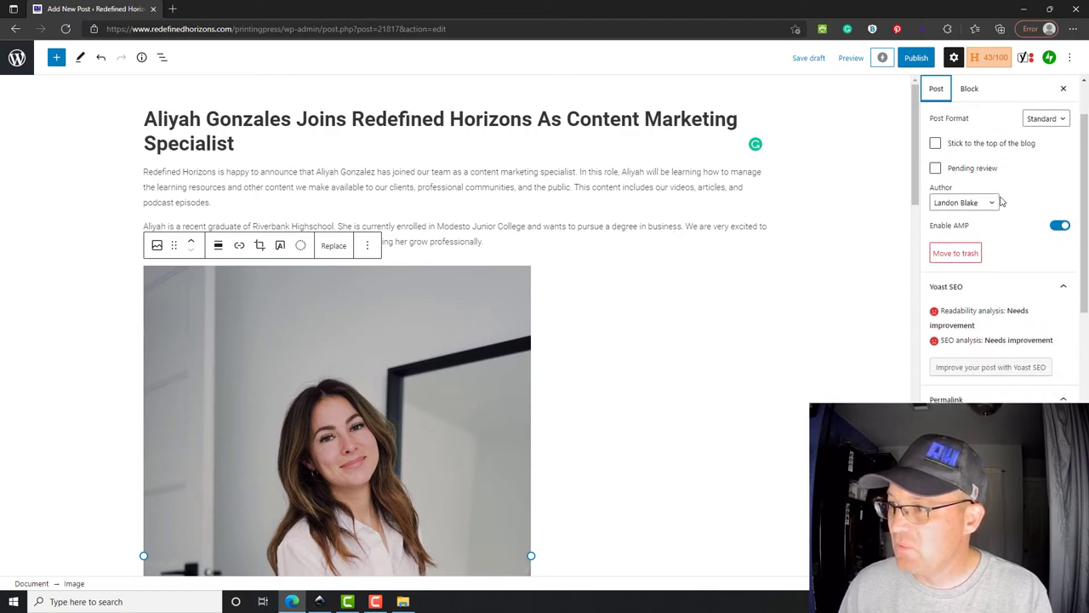
{"action": "scroll", "coordinate": [1002, 201], "scroll_direction": "down", "scroll_amount": 4}
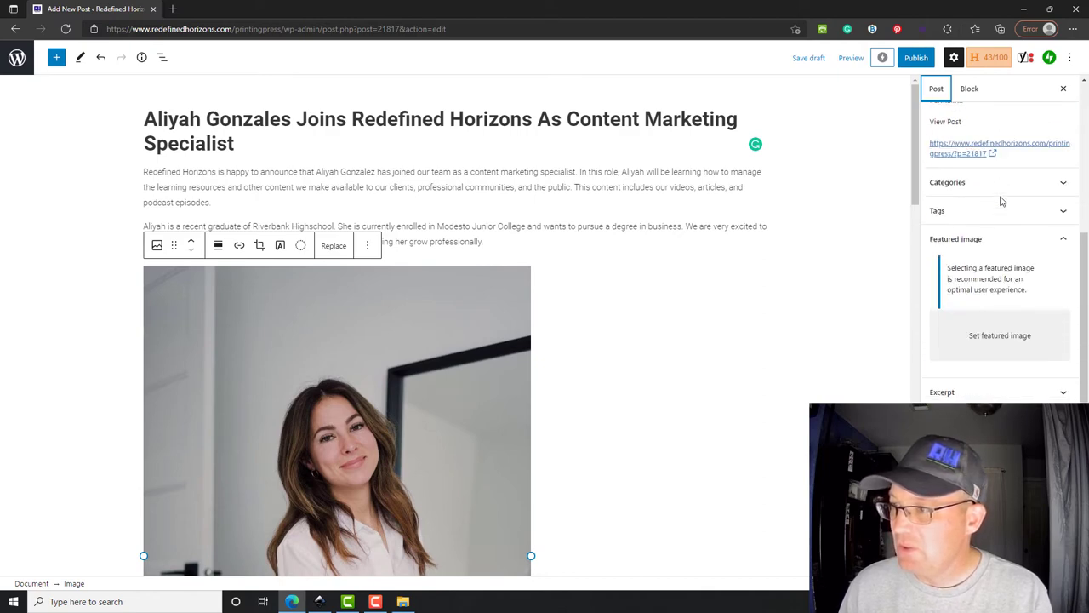
{"action": "left_click", "coordinate": [993, 181]}
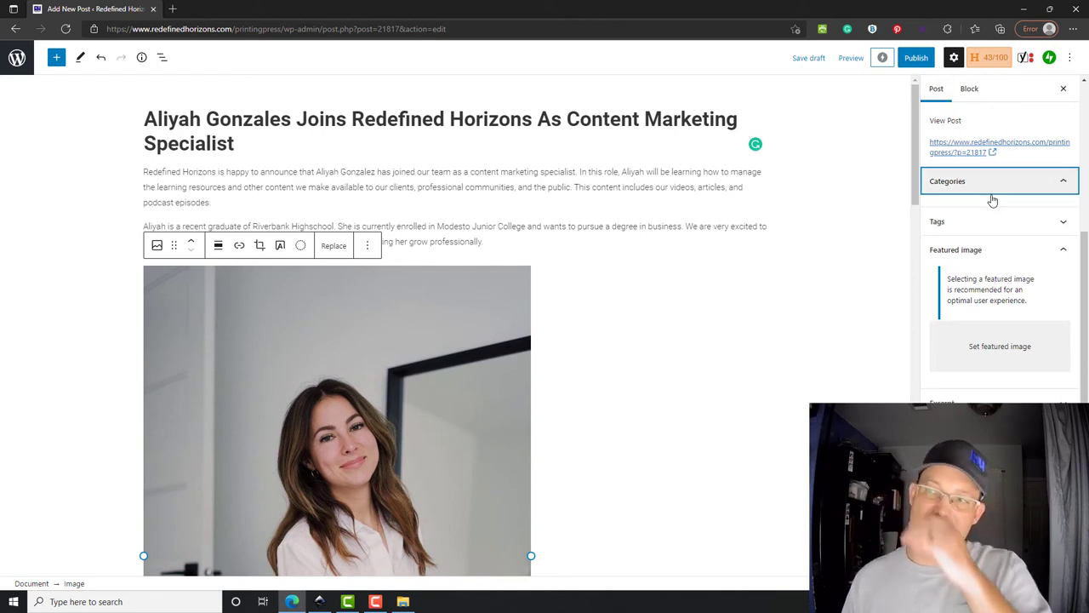
{"action": "left_click", "coordinate": [993, 189]}
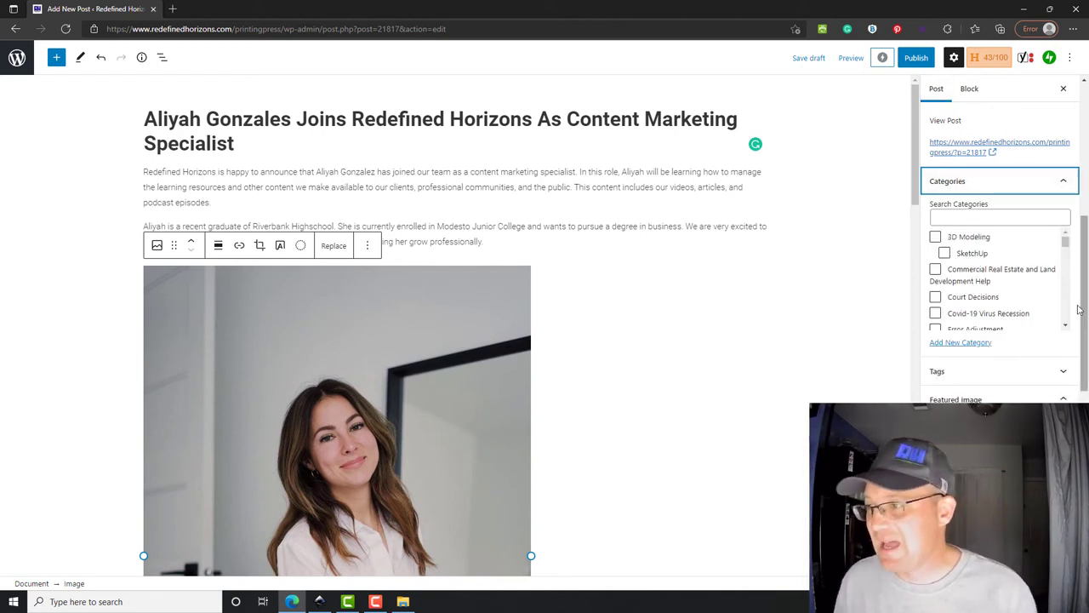
{"action": "scroll", "coordinate": [1002, 246], "scroll_direction": "down", "scroll_amount": 3}
{"action": "scroll", "coordinate": [1002, 252], "scroll_direction": "down", "scroll_amount": 1}
{"action": "scroll", "coordinate": [1000, 248], "scroll_direction": "down", "scroll_amount": 4}
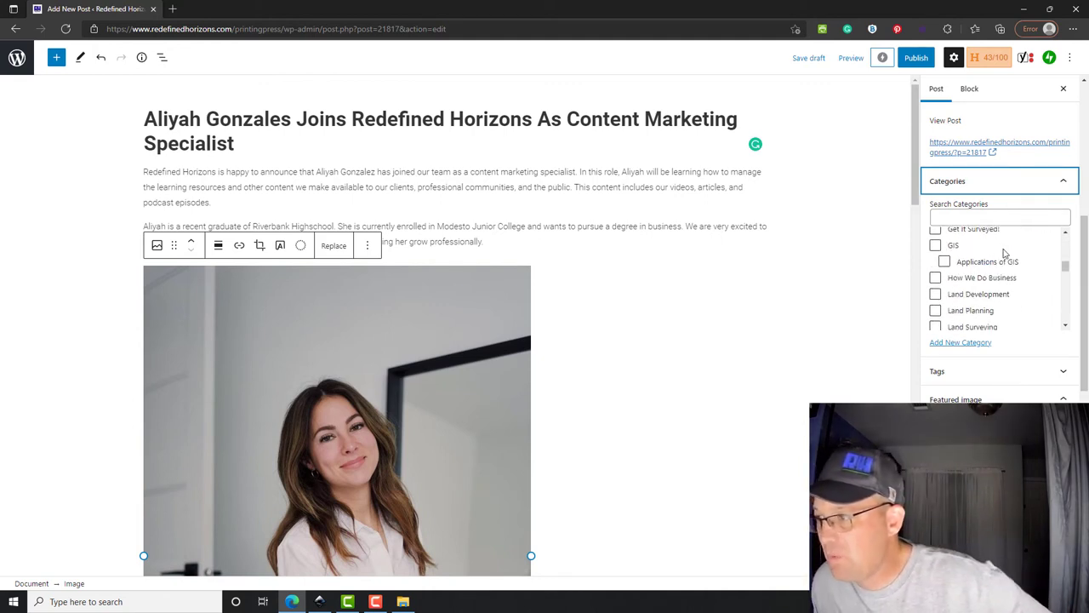
{"action": "scroll", "coordinate": [1000, 259], "scroll_direction": "down", "scroll_amount": 5}
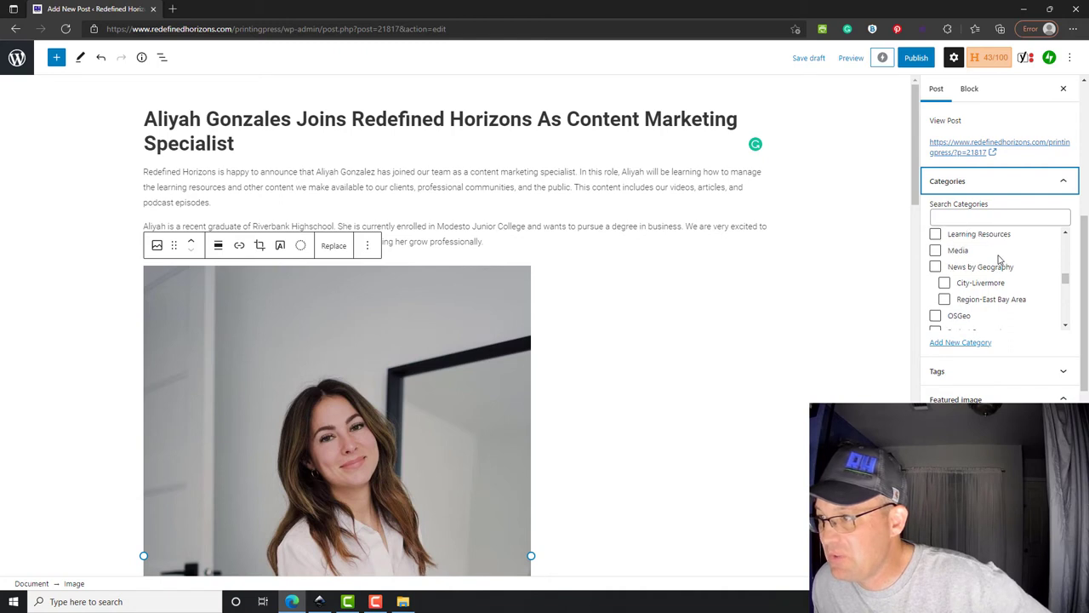
{"action": "scroll", "coordinate": [1000, 259], "scroll_direction": "down", "scroll_amount": 5}
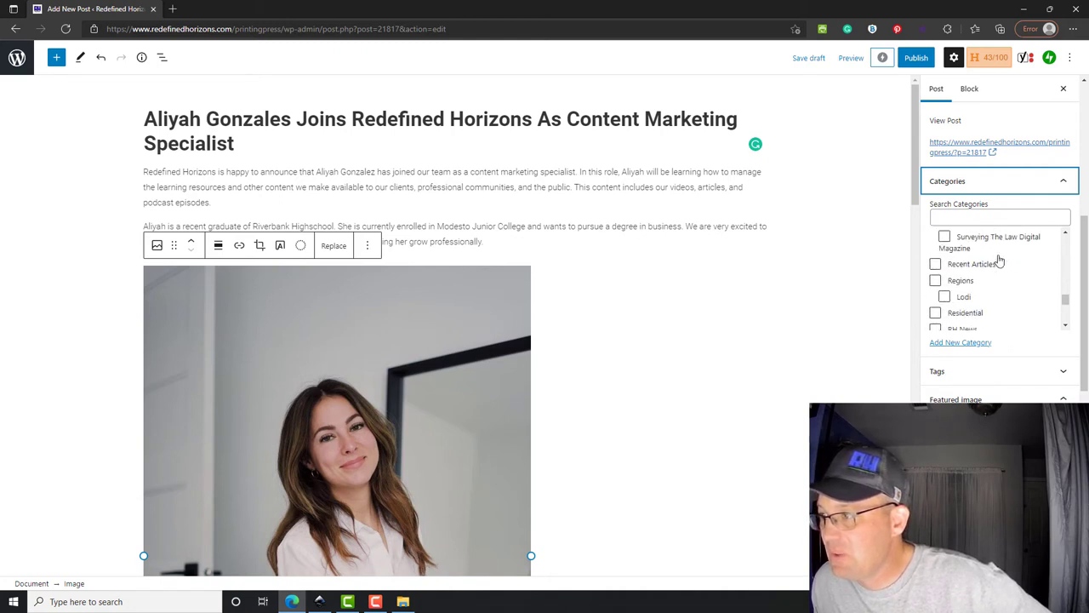
{"action": "scroll", "coordinate": [1000, 259], "scroll_direction": "down", "scroll_amount": 1}
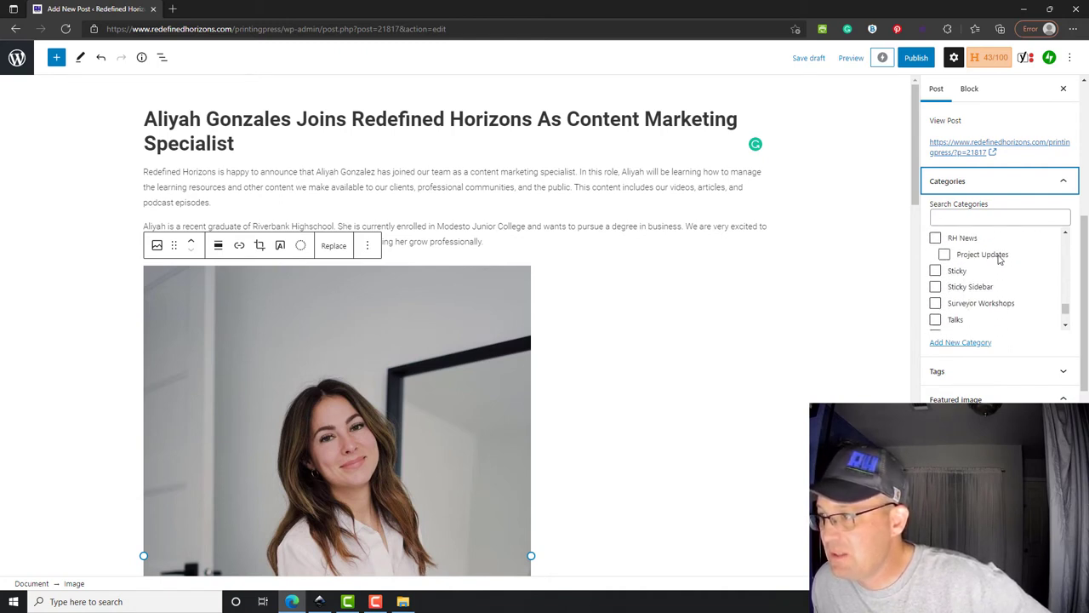
{"action": "left_click", "coordinate": [935, 237]}
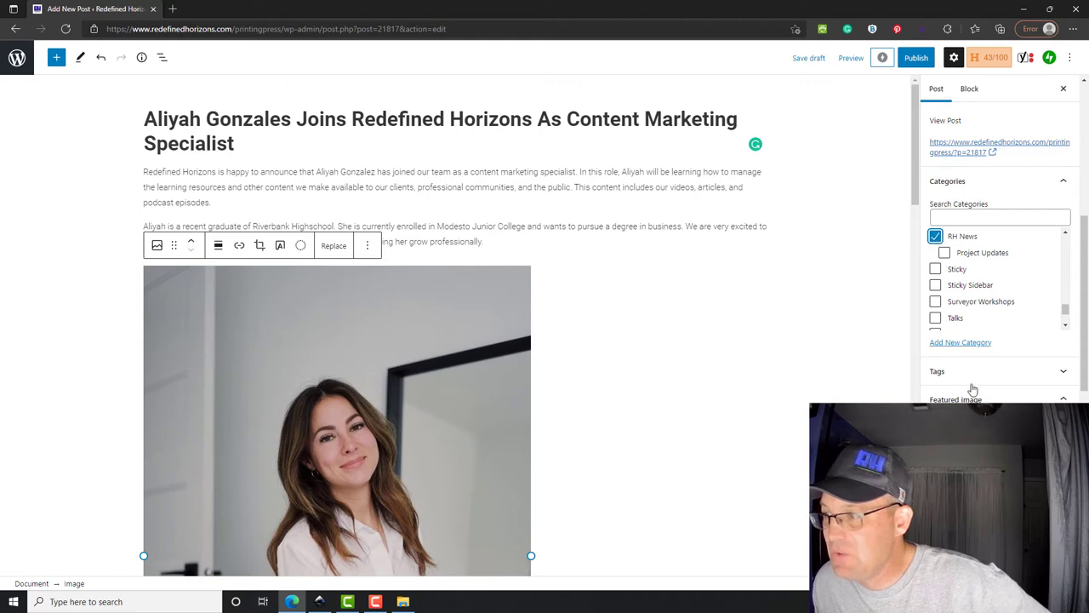
- Create a new category 'About Our People' with RH News as its parent
{"action": "left_click", "coordinate": [974, 343]}
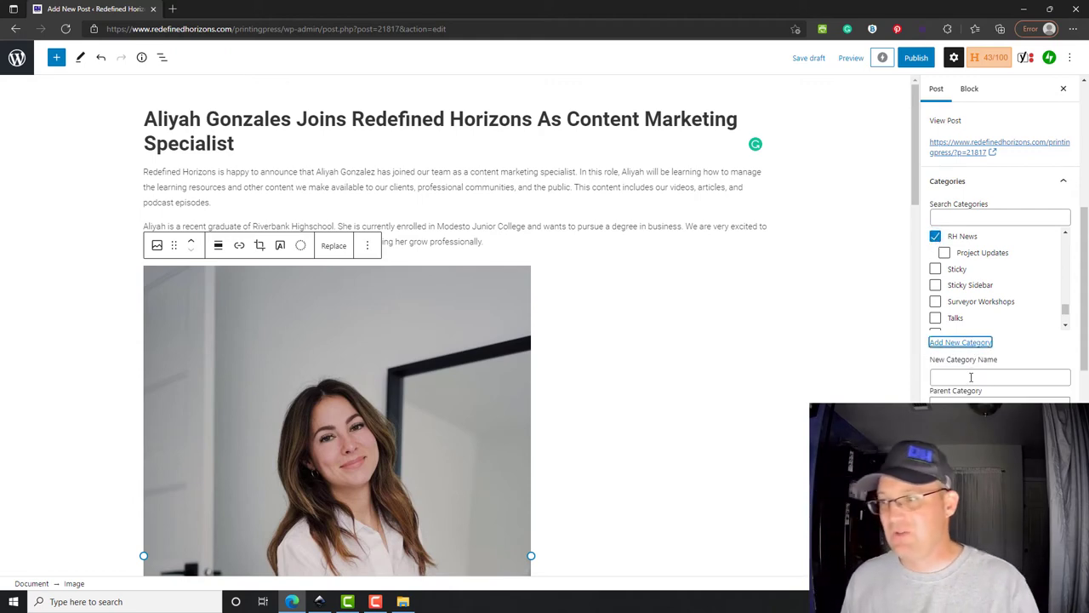
{"action": "left_click", "coordinate": [970, 377]}
{"action": "type", "text": "About Our R"}
{"action": "type", "text": "eople"}
{"action": "left_click", "coordinate": [987, 401]}
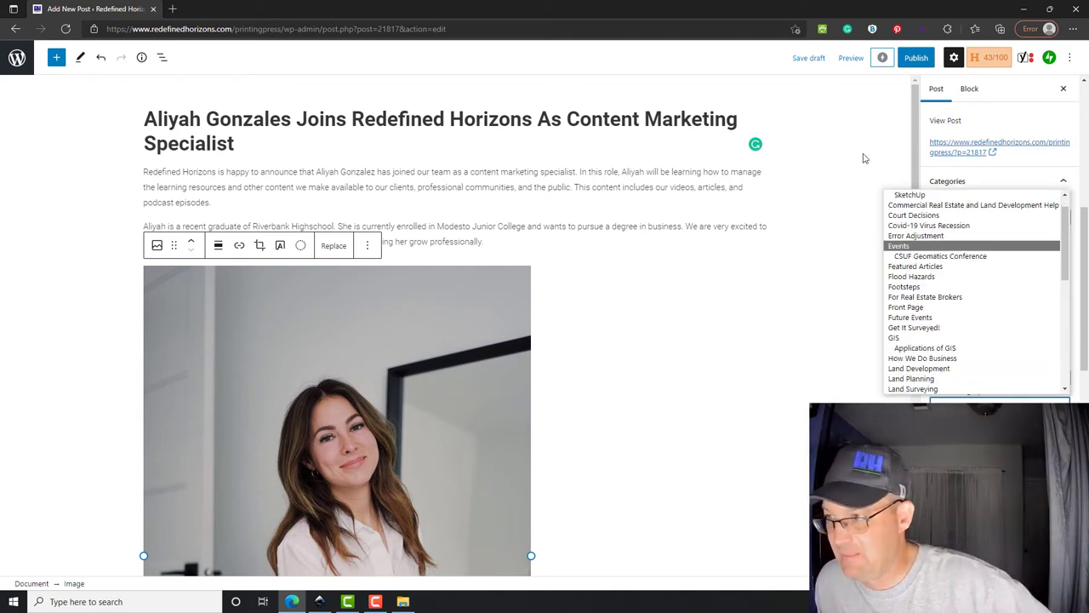
{"action": "scroll", "coordinate": [932, 348], "scroll_direction": "down", "scroll_amount": 4}
{"action": "scroll", "coordinate": [938, 349], "scroll_direction": "down", "scroll_amount": 4}
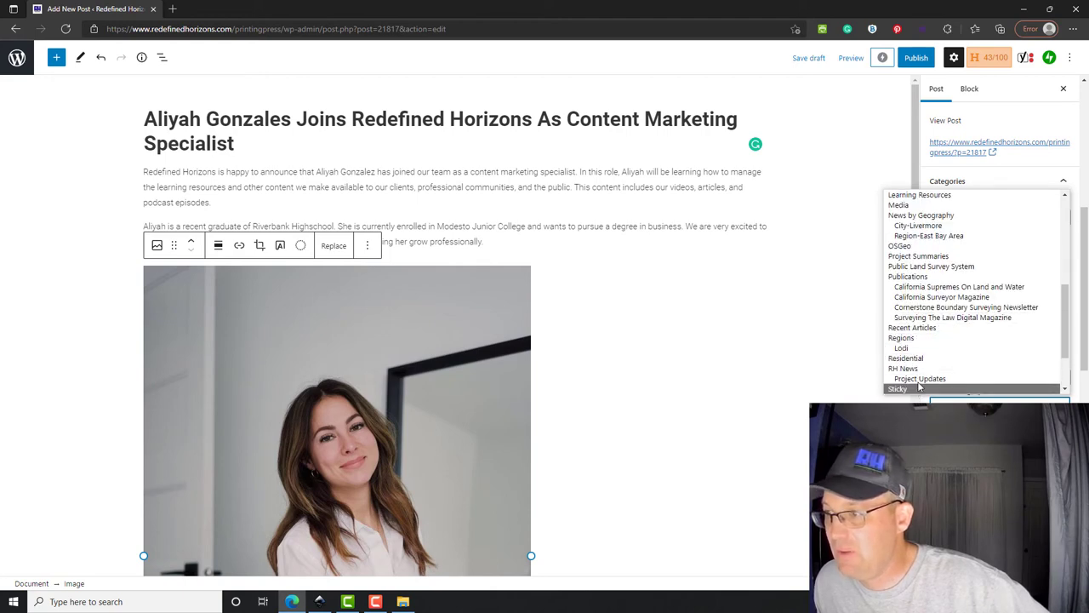
{"action": "left_click", "coordinate": [941, 388]}
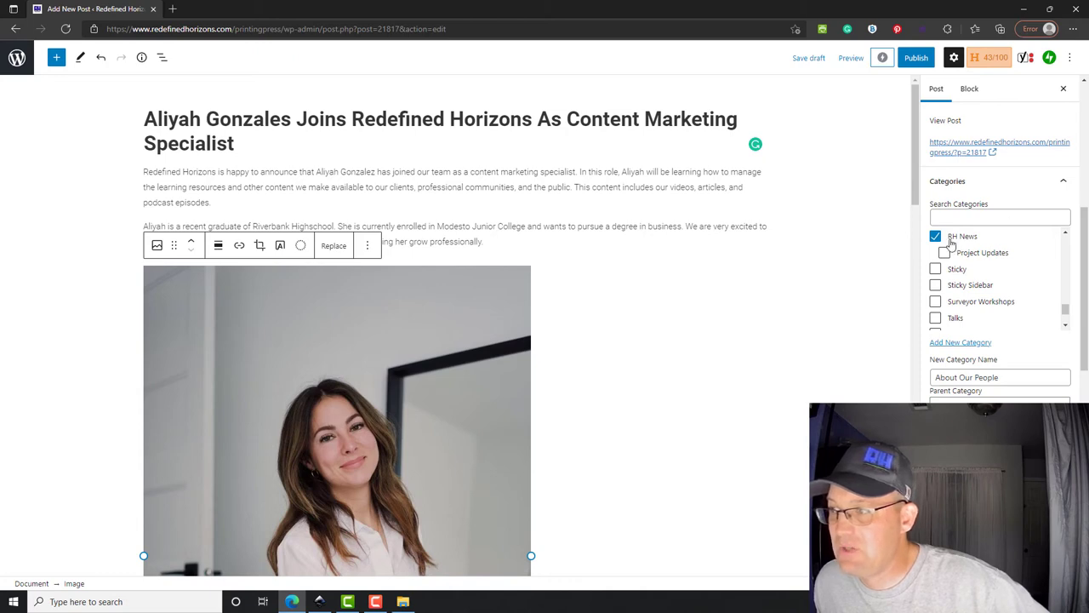
{"action": "scroll", "coordinate": [841, 360], "scroll_direction": "down", "scroll_amount": 3}
{"action": "scroll", "coordinate": [1021, 347], "scroll_direction": "up", "scroll_amount": 3}
{"action": "scroll", "coordinate": [1021, 345], "scroll_direction": "down", "scroll_amount": 6}
{"action": "scroll", "coordinate": [1021, 346], "scroll_direction": "up", "scroll_amount": 5}
{"action": "scroll", "coordinate": [996, 343], "scroll_direction": "down", "scroll_amount": 2}
{"action": "scroll", "coordinate": [996, 340], "scroll_direction": "up", "scroll_amount": 2}
{"action": "scroll", "coordinate": [996, 341], "scroll_direction": "down", "scroll_amount": 6}
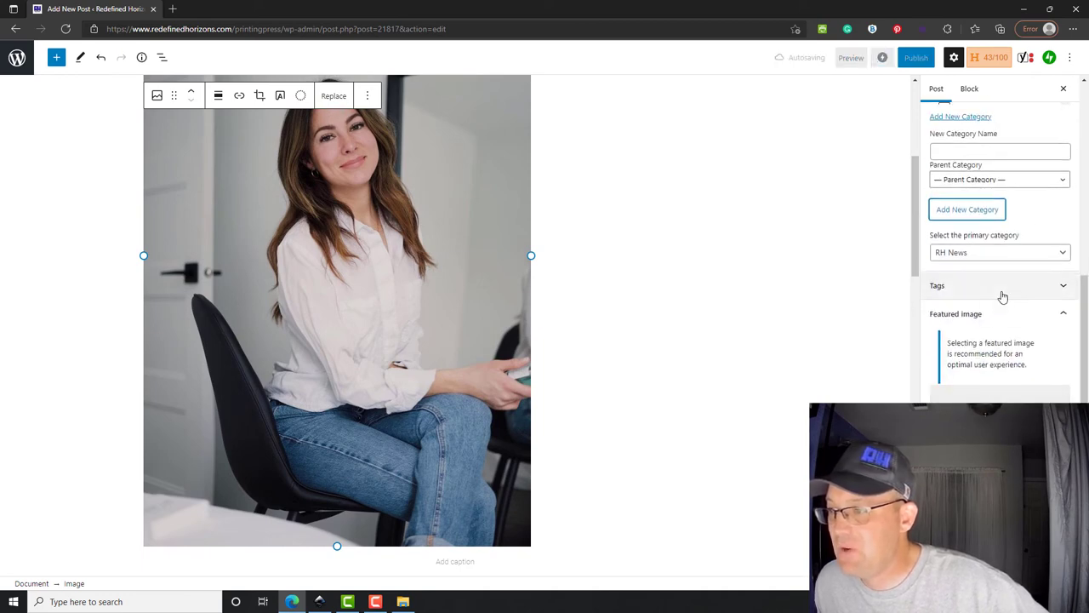
- Add a tag with the new hire's name to the post
{"action": "left_click", "coordinate": [1003, 289]}
{"action": "left_click", "coordinate": [989, 324]}
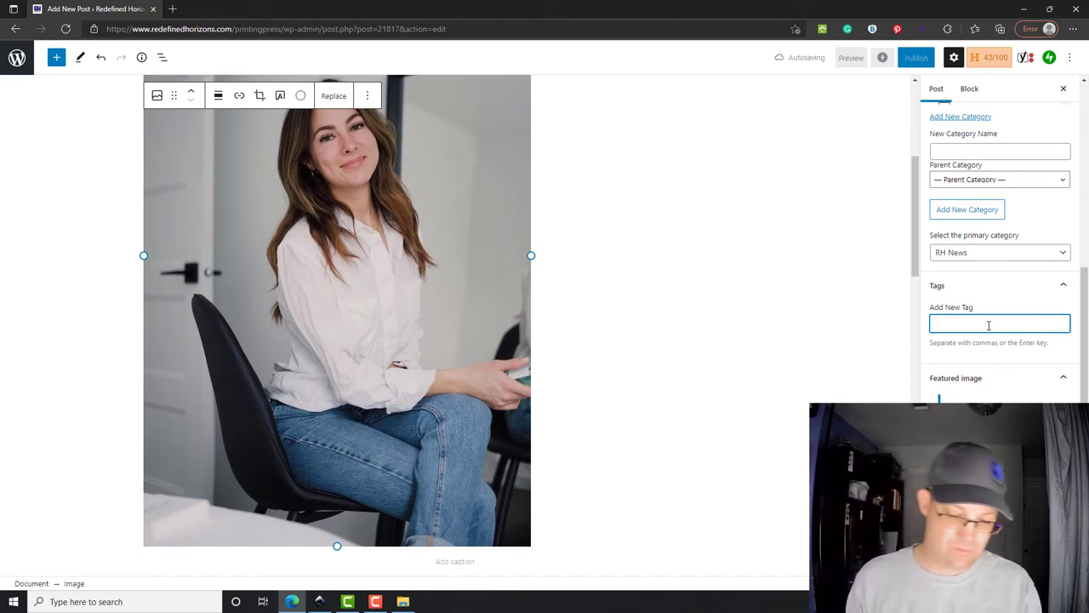
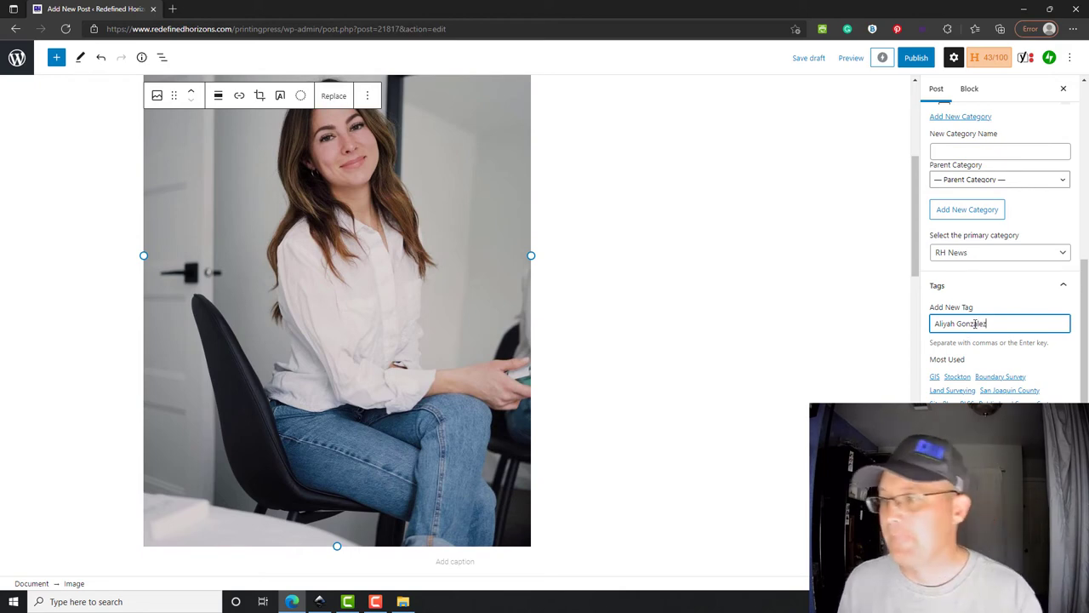
{"action": "key", "text": "Return"}
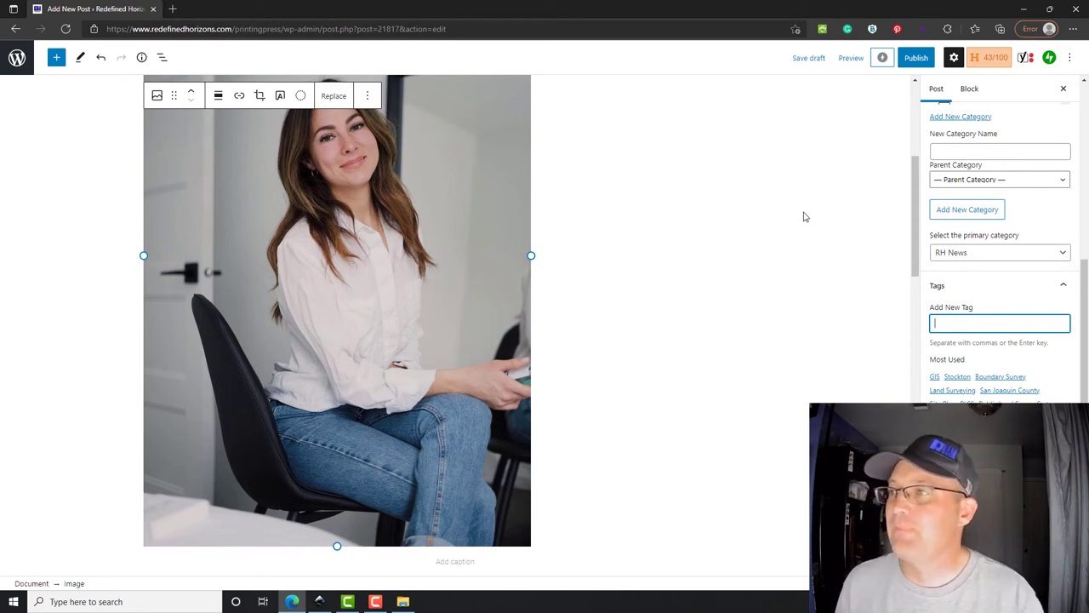
- Publish the post and confirm in the pre-publish panel
{"action": "scroll", "coordinate": [782, 266], "scroll_direction": "up", "scroll_amount": 3}
{"action": "scroll", "coordinate": [782, 266], "scroll_direction": "up", "scroll_amount": 1}
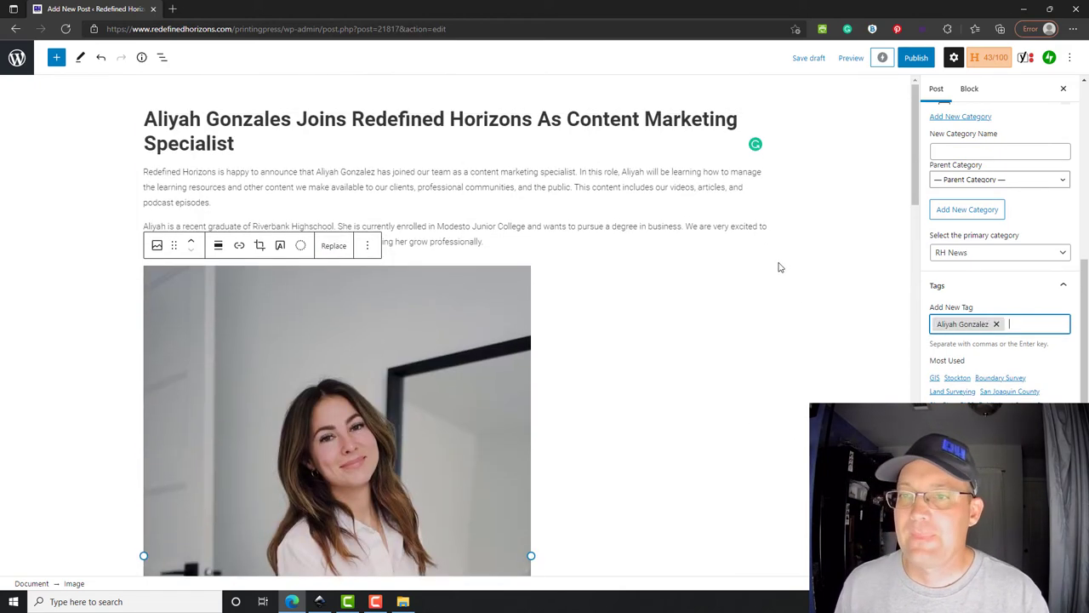
{"action": "left_click", "coordinate": [916, 58]}
{"action": "left_click", "coordinate": [975, 60]}
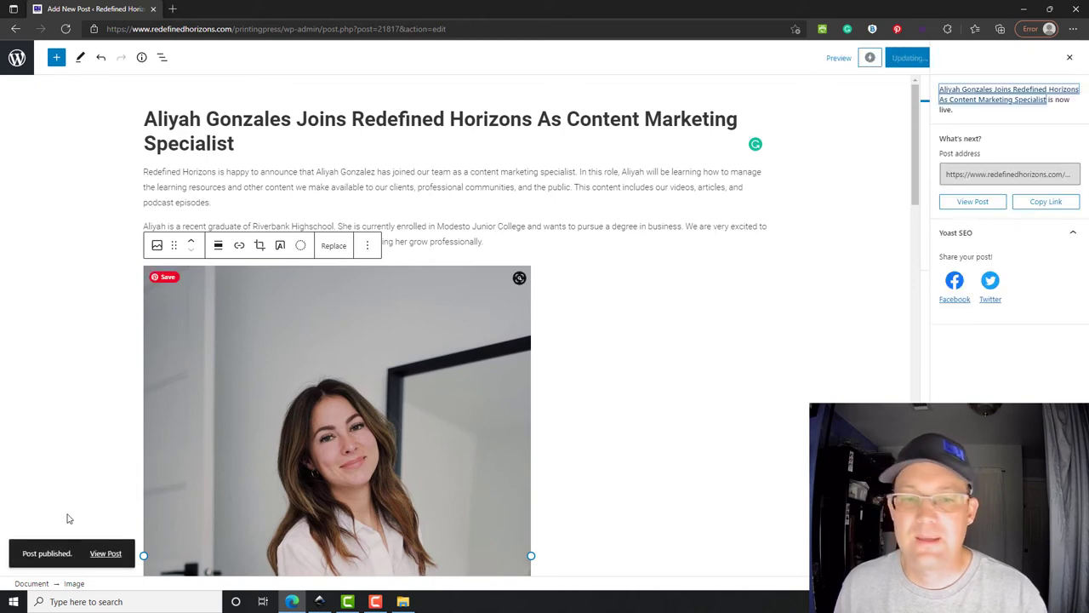
{"action": "right_click", "coordinate": [112, 557]}
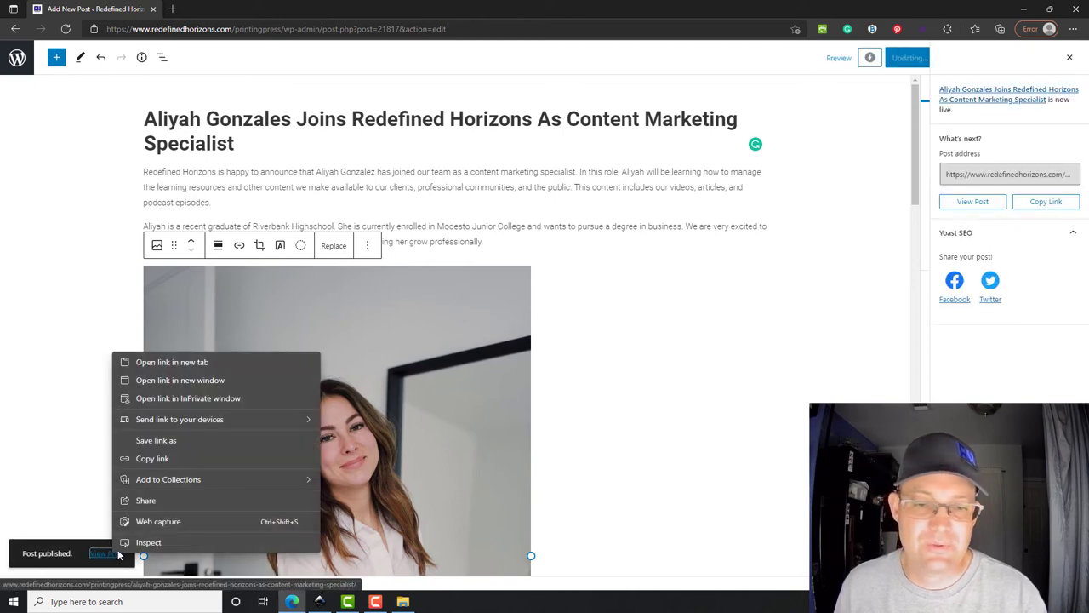
{"action": "left_click", "coordinate": [172, 363]}
{"action": "left_click", "coordinate": [213, 10]}
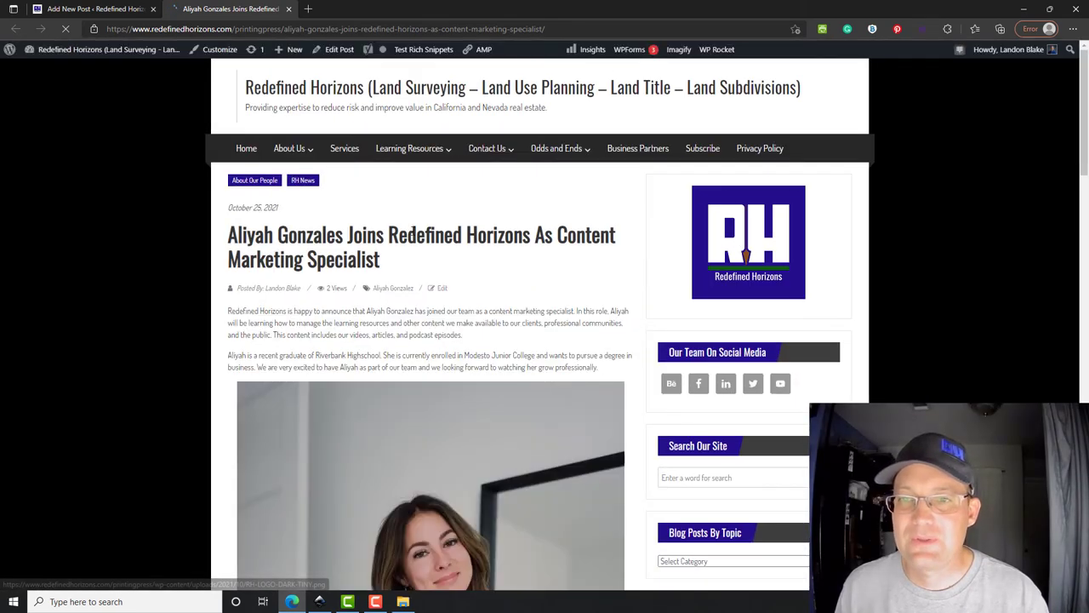
{"action": "scroll", "coordinate": [311, 230], "scroll_direction": "down", "scroll_amount": 1}
{"action": "scroll", "coordinate": [312, 235], "scroll_direction": "down", "scroll_amount": 5}
{"action": "scroll", "coordinate": [214, 268], "scroll_direction": "up", "scroll_amount": 6}
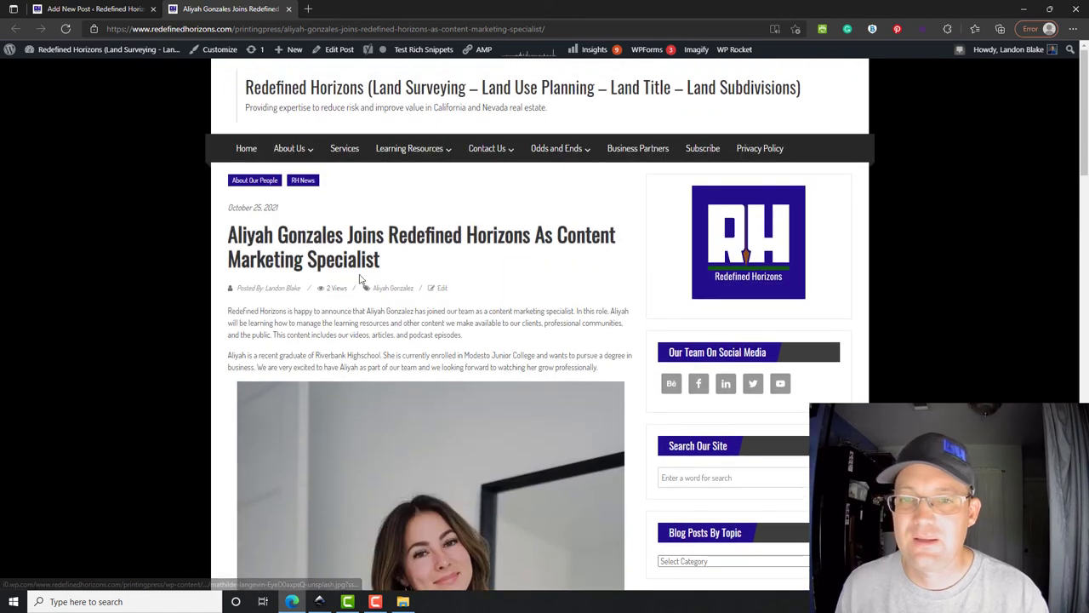
{"action": "scroll", "coordinate": [432, 331], "scroll_direction": "down", "scroll_amount": 2}
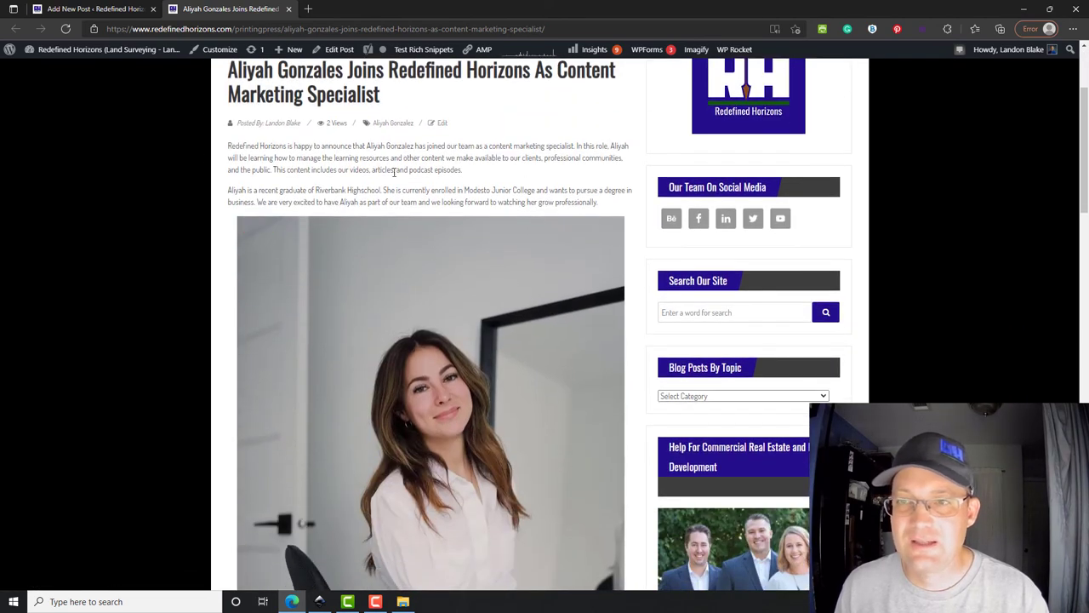
{"action": "scroll", "coordinate": [222, 332], "scroll_direction": "down", "scroll_amount": 3}
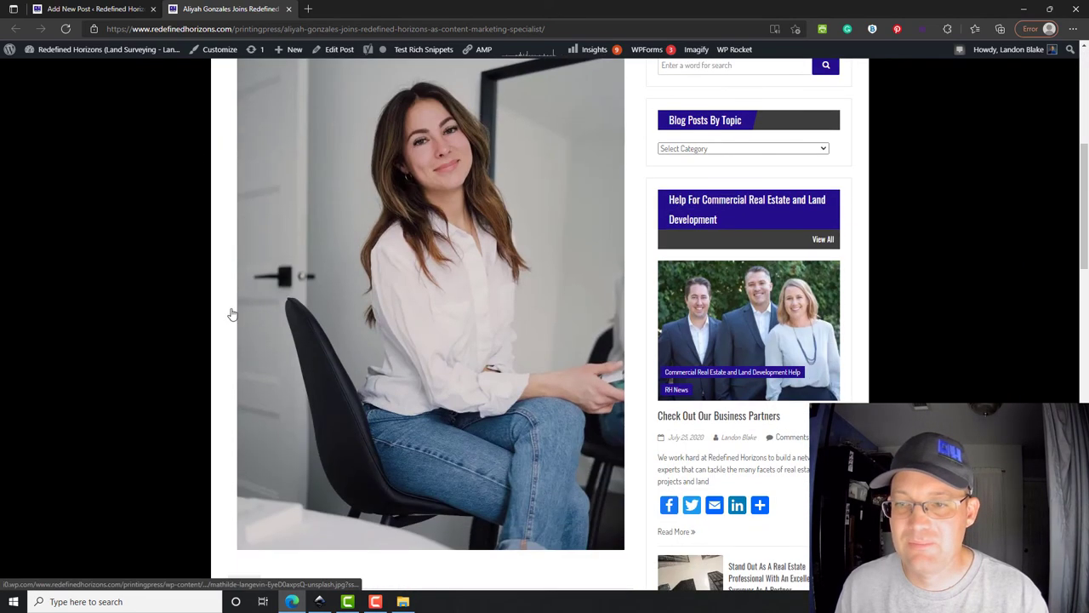
{"action": "scroll", "coordinate": [450, 379], "scroll_direction": "up", "scroll_amount": 4}
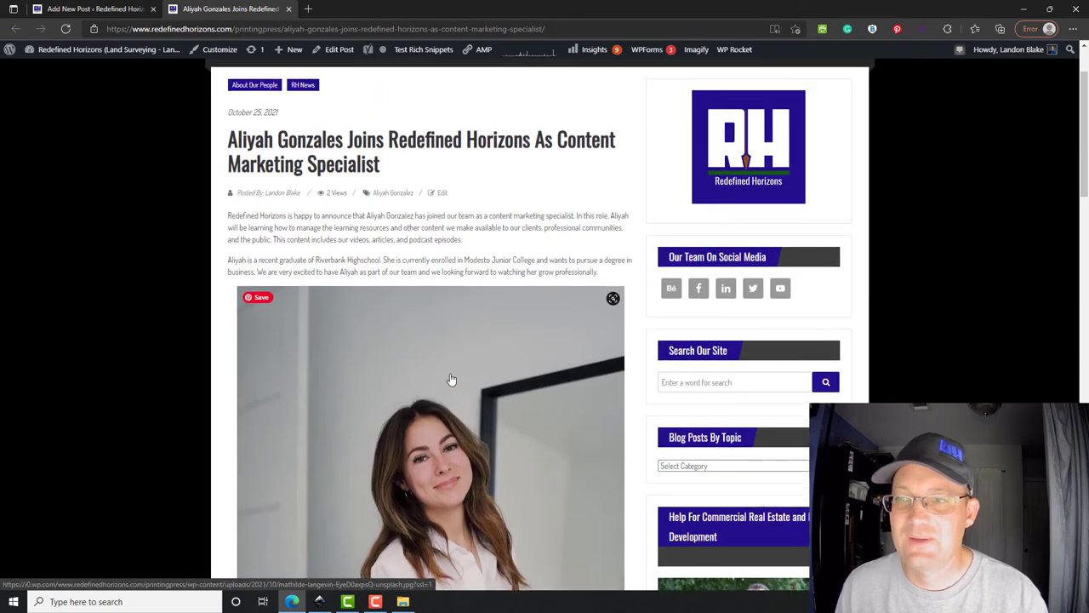
{"action": "scroll", "coordinate": [362, 397], "scroll_direction": "up", "scroll_amount": 1}
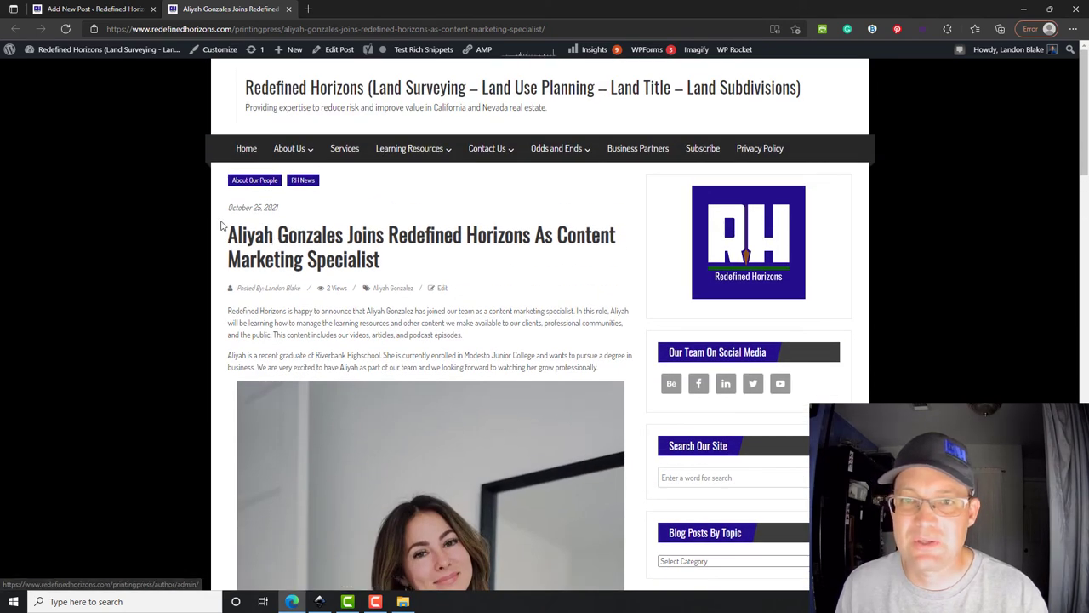
- View the site home page to check the announcement is listed as the newest post
{"action": "left_click", "coordinate": [246, 151]}
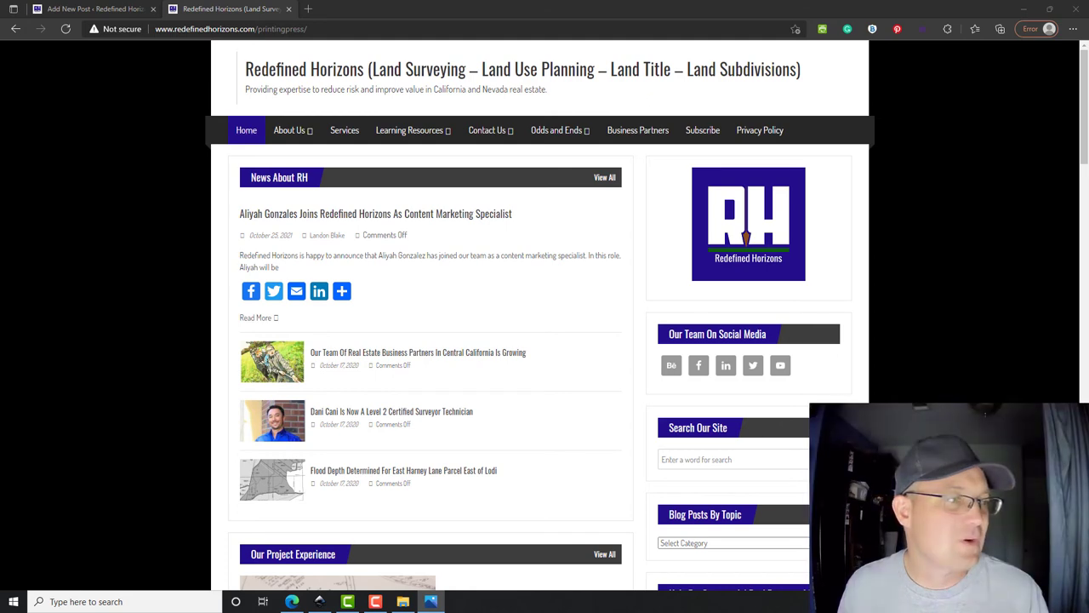
{"action": "left_click", "coordinate": [376, 602]}
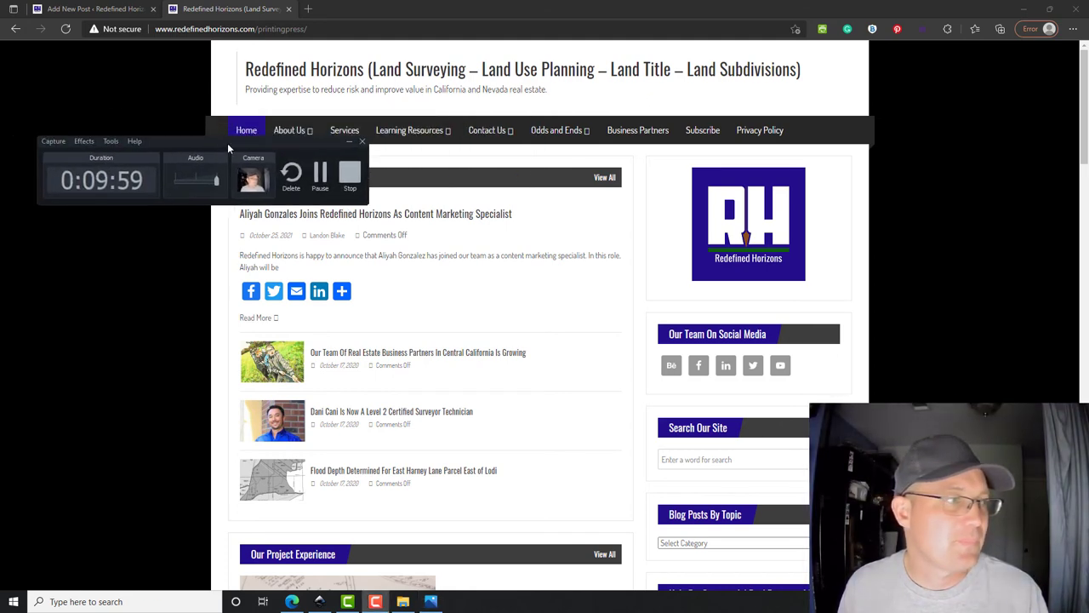
{"action": "left_click_drag", "start_coordinate": [261, 146], "coordinate": [325, 143]}
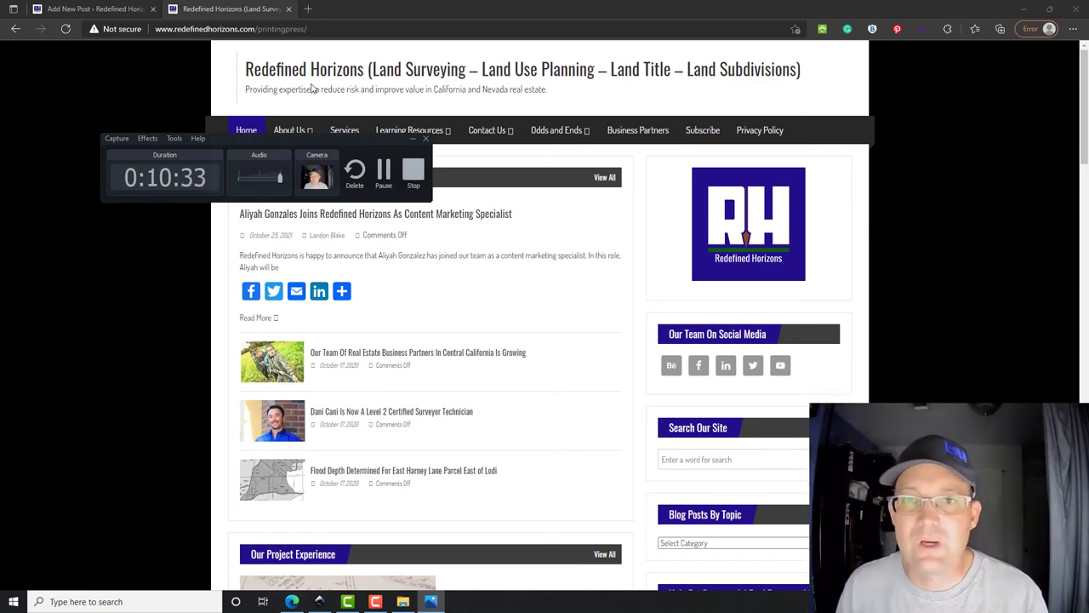
- Return to the post editor tab for the published announcement
{"action": "left_click", "coordinate": [95, 10]}
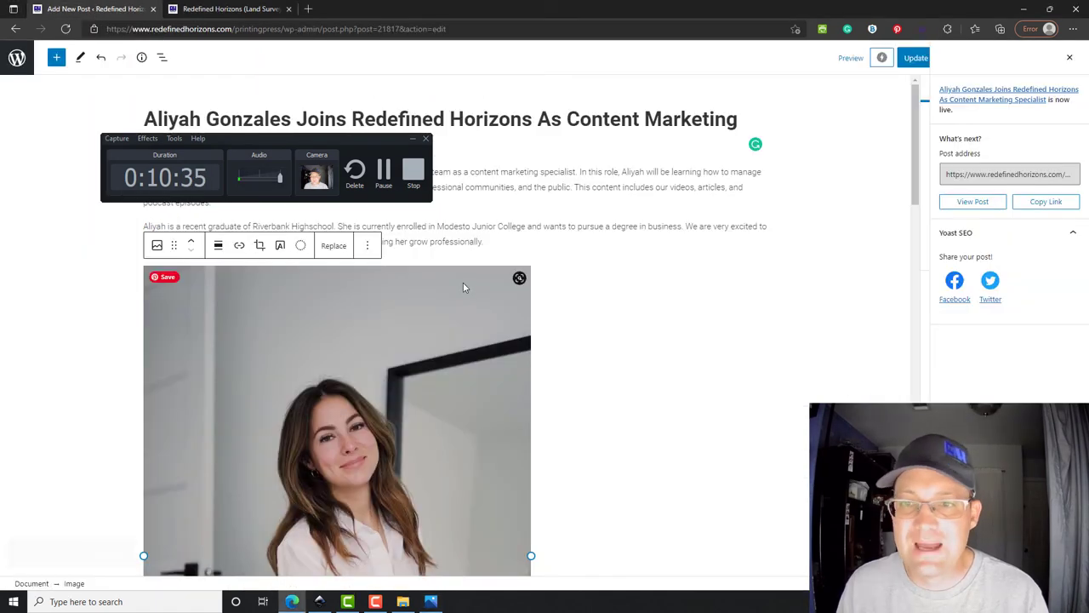
{"action": "left_click", "coordinate": [904, 382]}
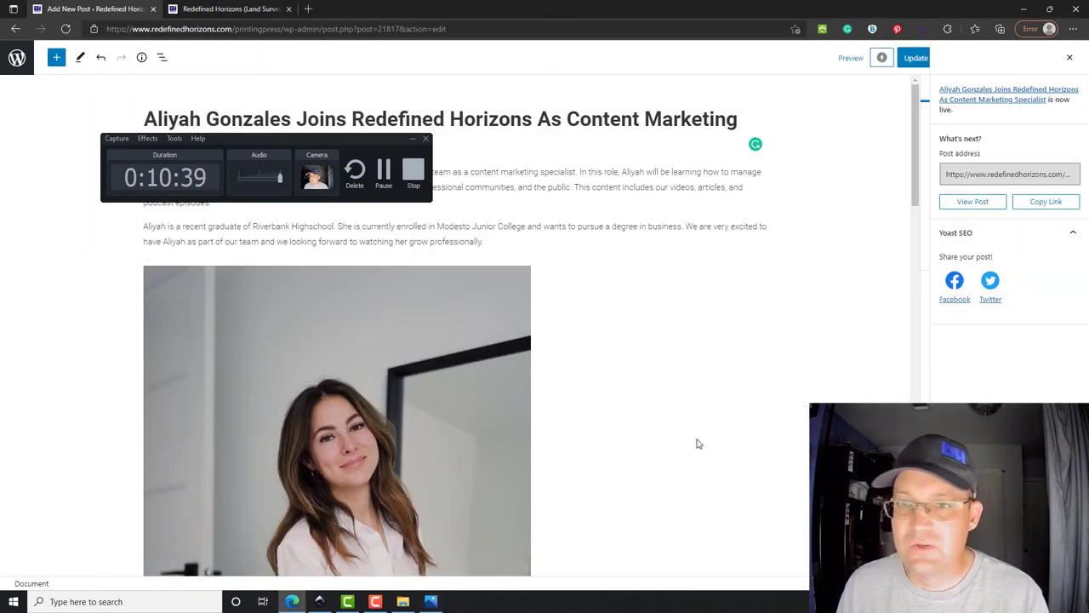
{"action": "left_click", "coordinate": [503, 341]}
{"action": "left_click_drag", "start_coordinate": [368, 142], "coordinate": [2, 194]}
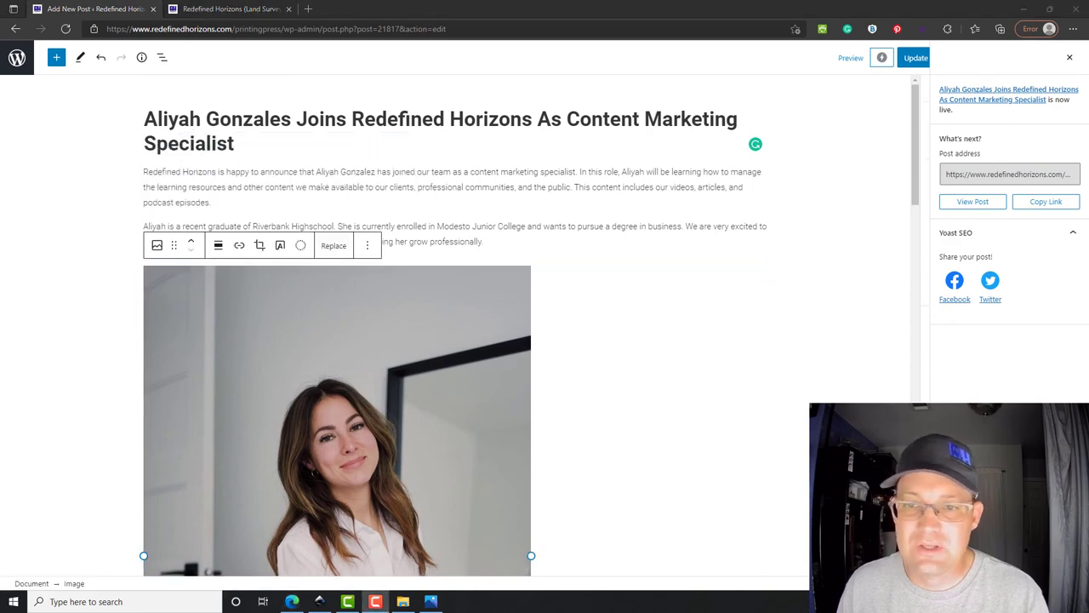
{"action": "left_click", "coordinate": [834, 298]}
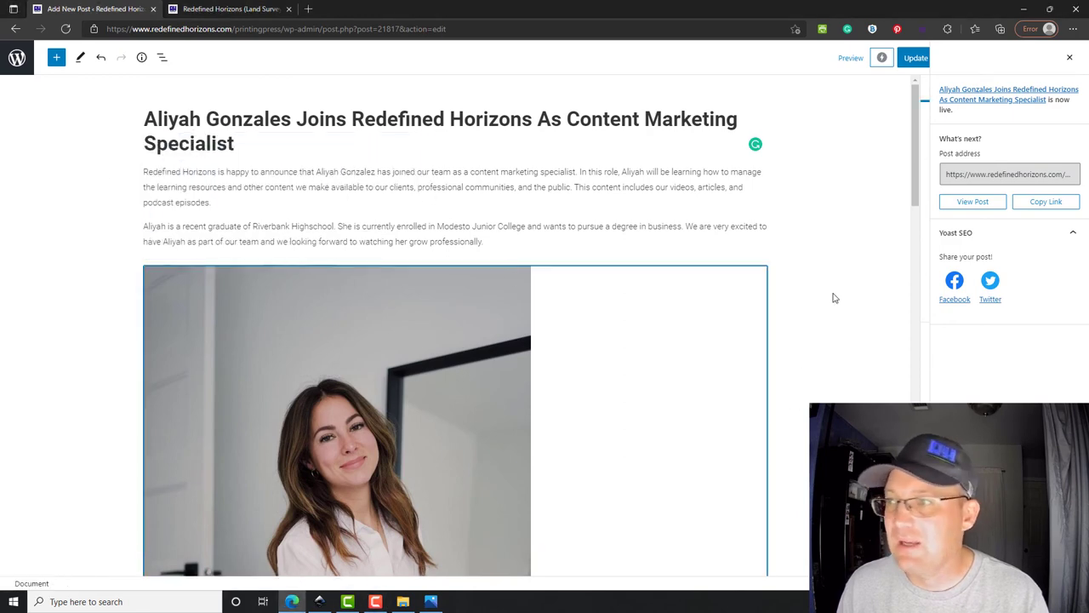
- Close the post-publish summary and scroll the Post settings down to Featured image
{"action": "left_click", "coordinate": [1070, 57]}
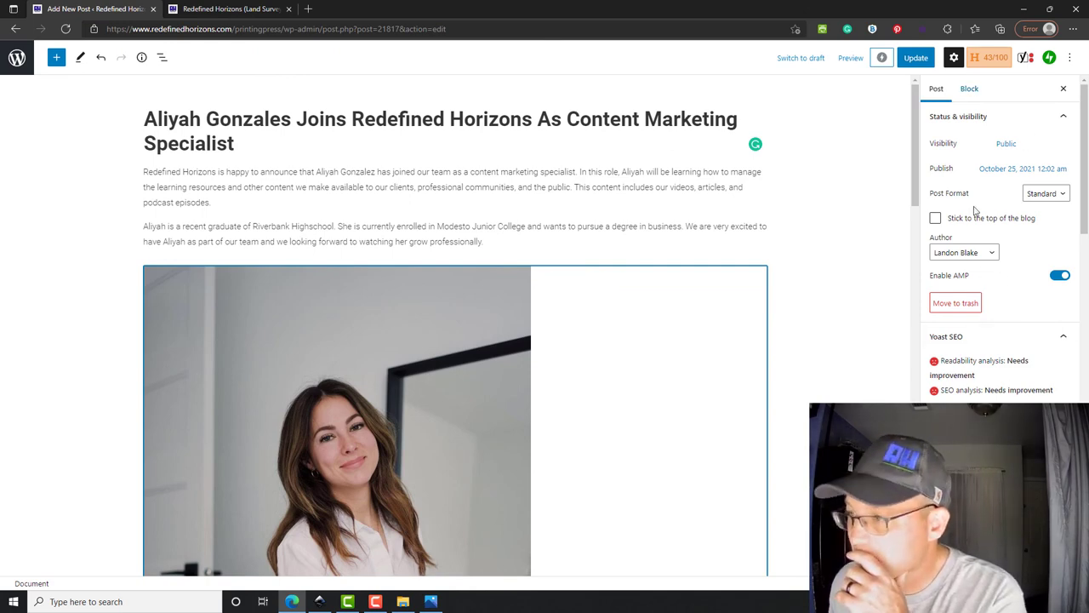
{"action": "scroll", "coordinate": [979, 374], "scroll_direction": "down", "scroll_amount": 5}
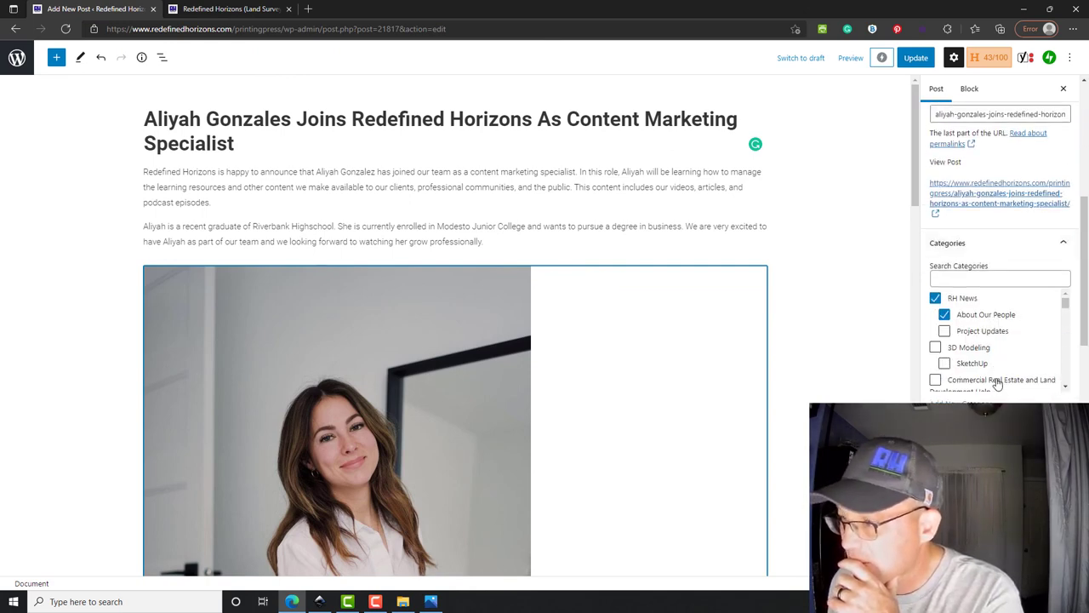
{"action": "scroll", "coordinate": [995, 378], "scroll_direction": "down", "scroll_amount": 2}
{"action": "scroll", "coordinate": [846, 360], "scroll_direction": "down", "scroll_amount": 3}
{"action": "scroll", "coordinate": [979, 372], "scroll_direction": "down", "scroll_amount": 2}
{"action": "scroll", "coordinate": [1055, 340], "scroll_direction": "down", "scroll_amount": 5}
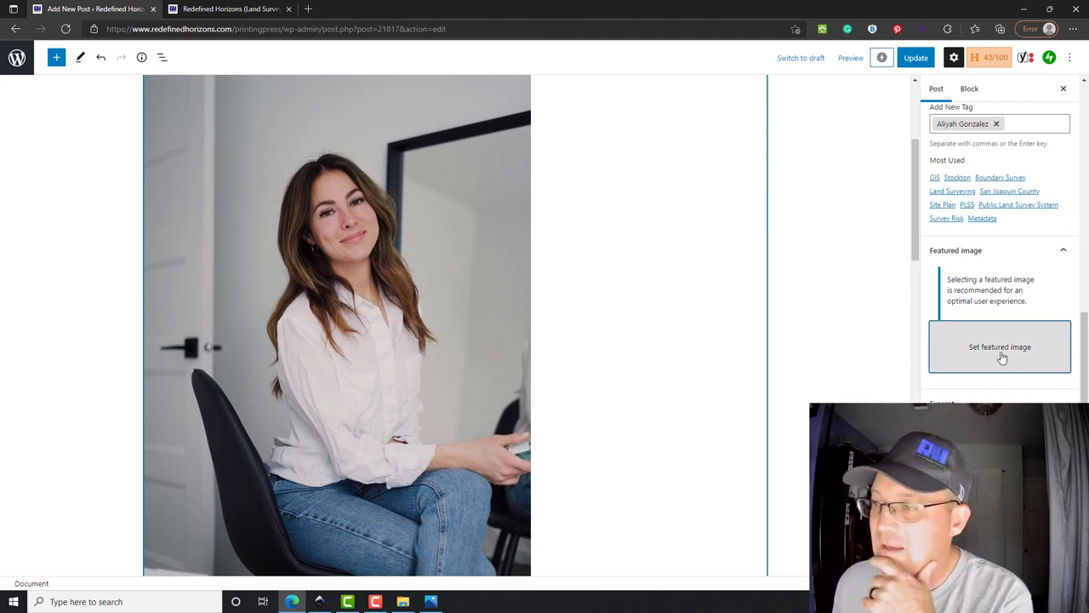
- Make the Downloads portrait the featured image with alt text 'Placeholder image', then update the post
{"action": "left_click", "coordinate": [1000, 349]}
{"action": "left_click", "coordinate": [945, 397]}
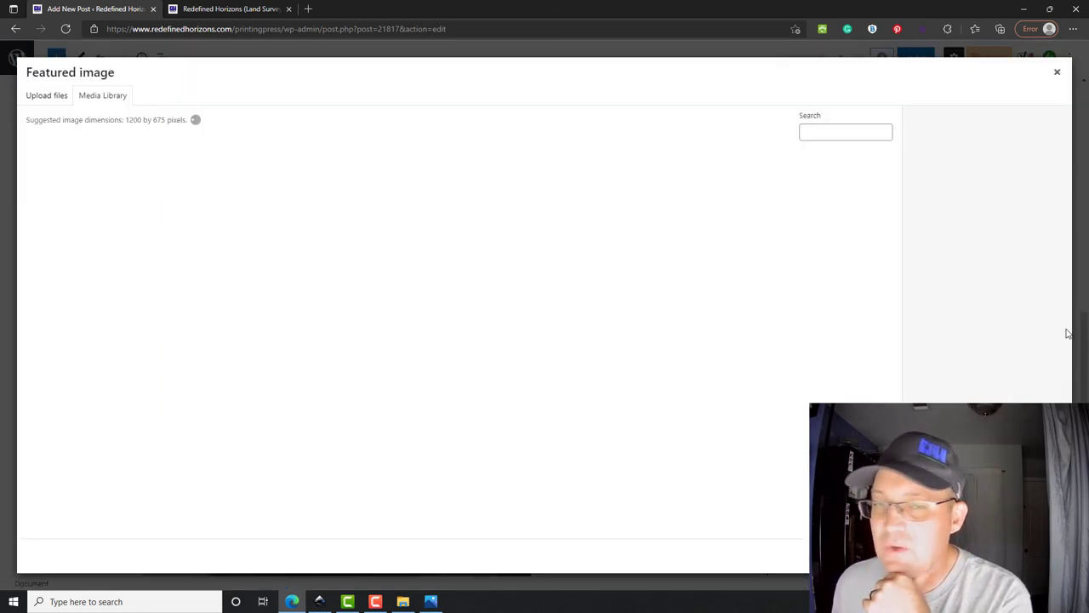
{"action": "left_click", "coordinate": [47, 98]}
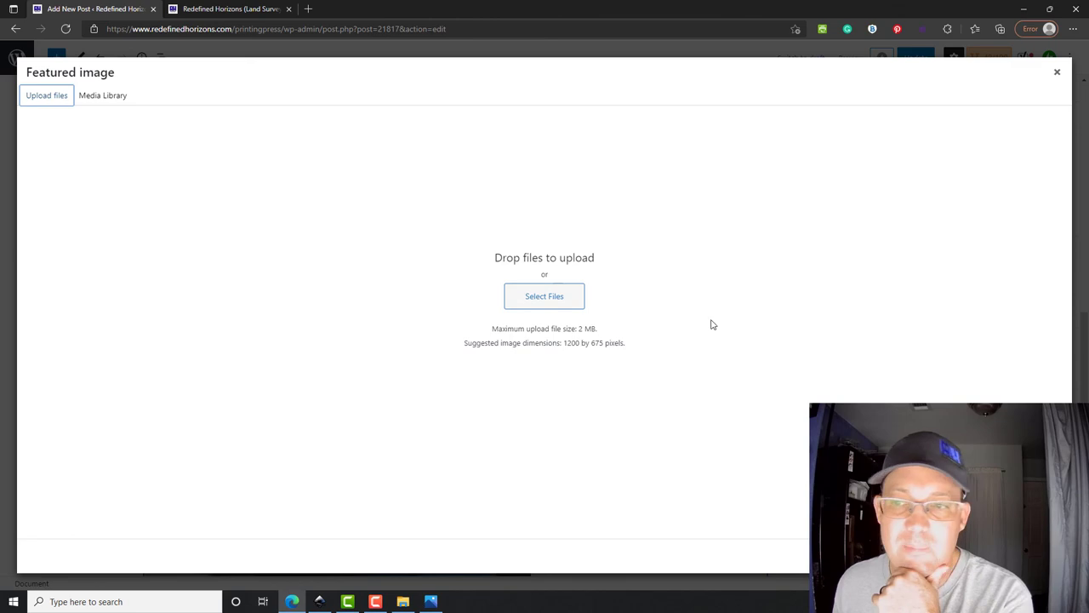
{"action": "left_click", "coordinate": [560, 298]}
{"action": "left_click", "coordinate": [236, 149]}
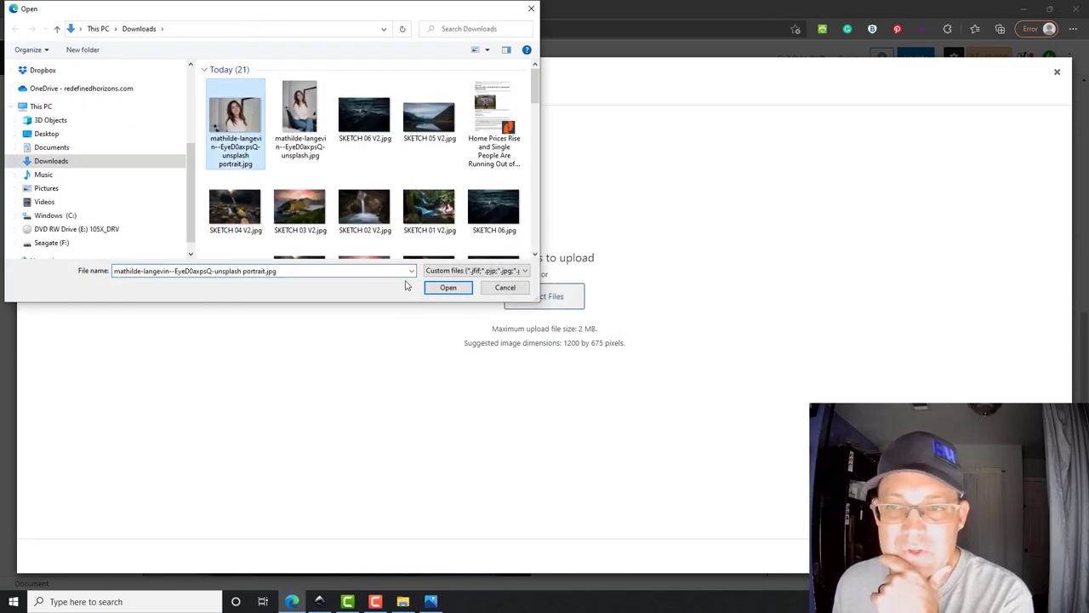
{"action": "left_click", "coordinate": [449, 287]}
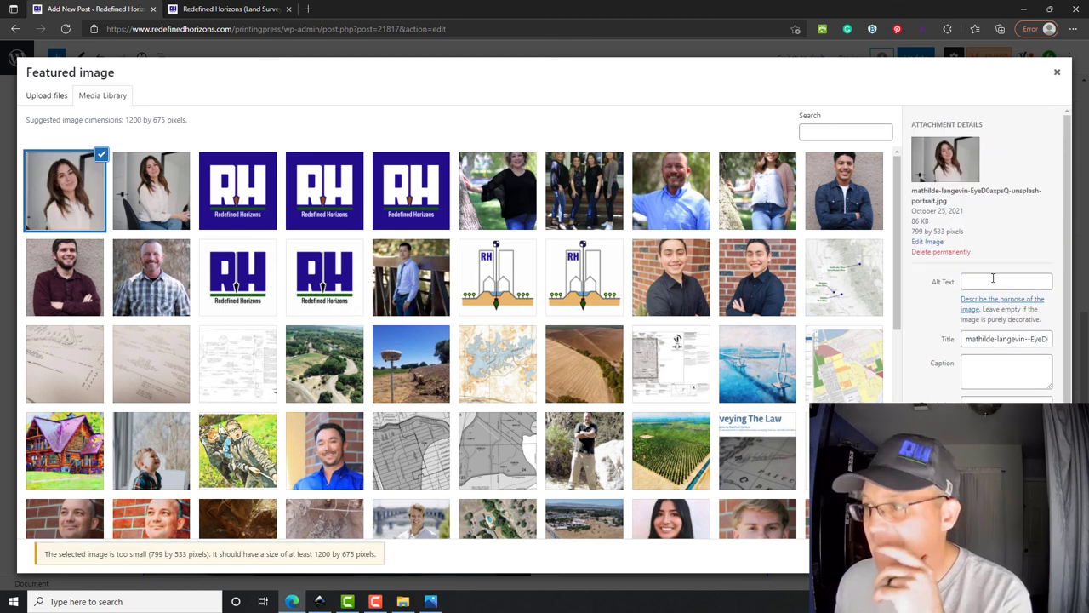
{"action": "left_click", "coordinate": [992, 281]}
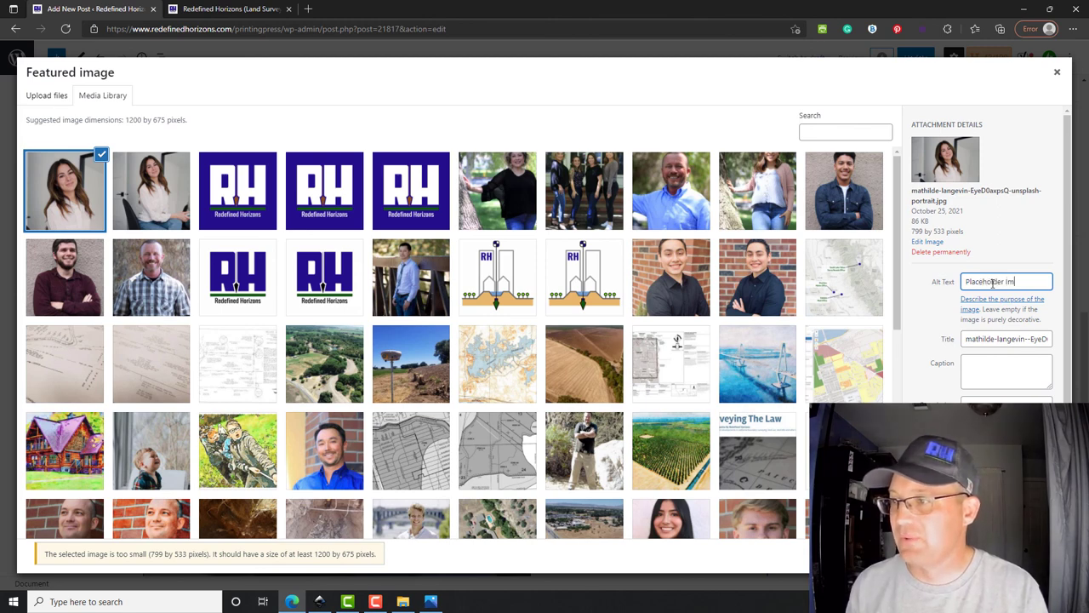
{"action": "left_click", "coordinate": [1017, 555]}
{"action": "left_click", "coordinate": [915, 59]}
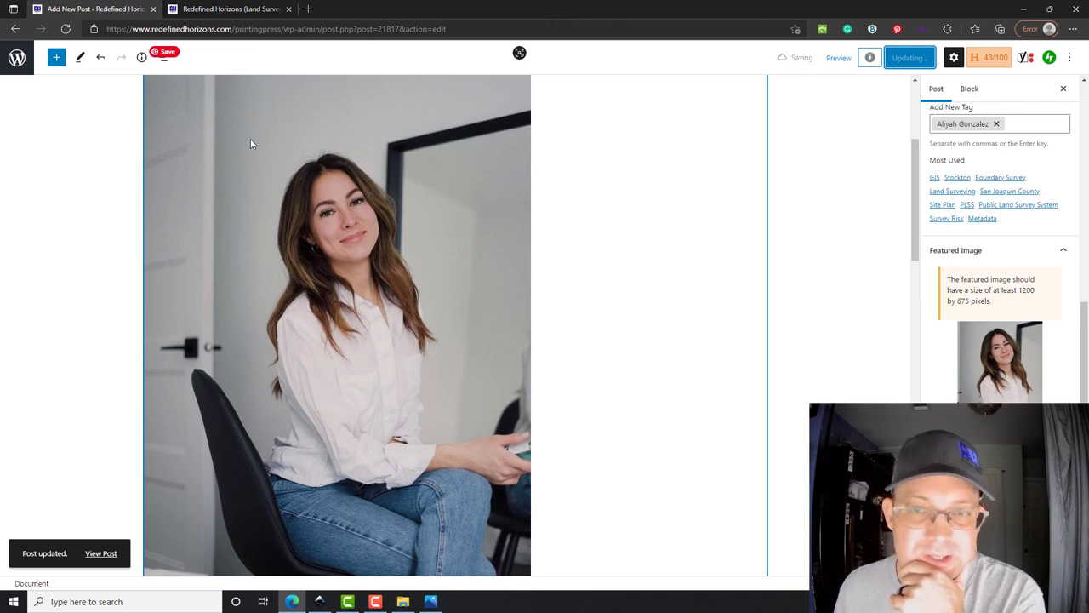
- Reload the home page and confirm the announcement leads News About RH with its portrait
{"action": "left_click", "coordinate": [233, 10]}
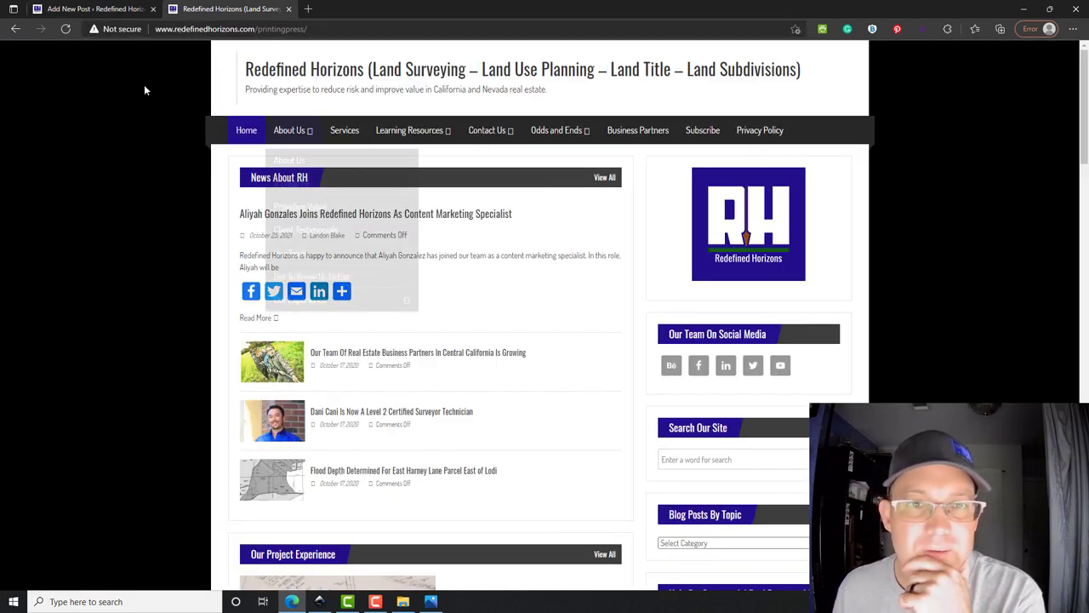
{"action": "left_click", "coordinate": [66, 29]}
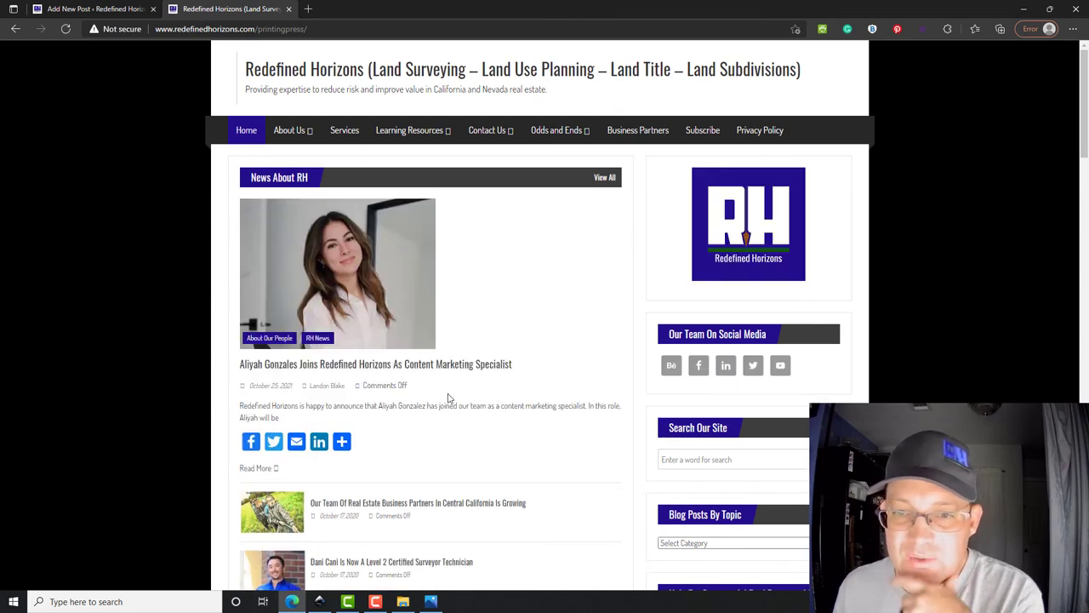
{"action": "scroll", "coordinate": [418, 396], "scroll_direction": "down", "scroll_amount": 3}
{"action": "scroll", "coordinate": [454, 496], "scroll_direction": "up", "scroll_amount": 2}
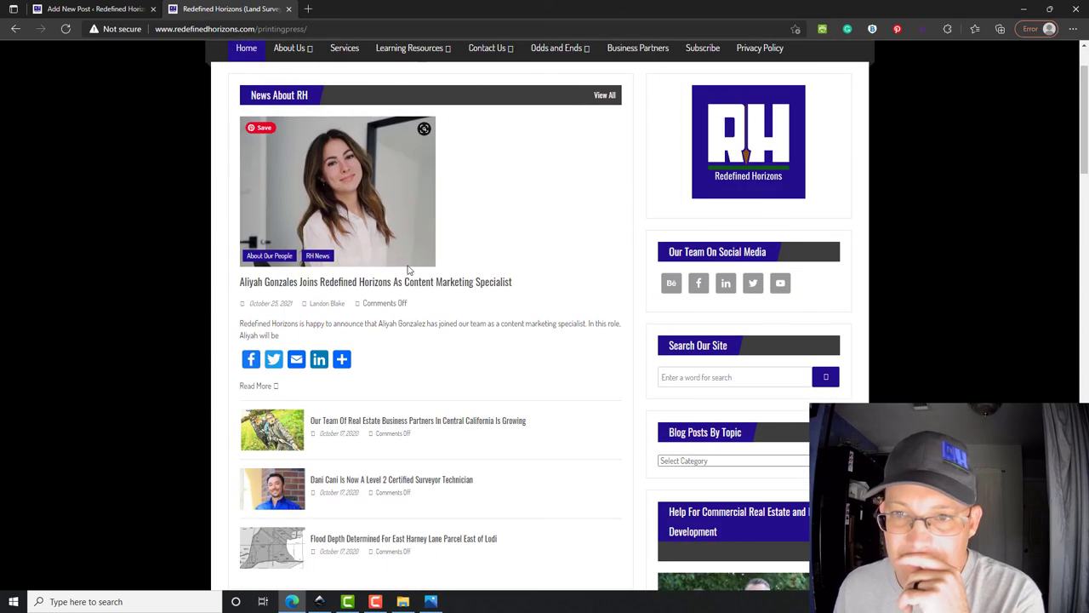
{"action": "scroll", "coordinate": [481, 383], "scroll_direction": "down", "scroll_amount": 2}
{"action": "scroll", "coordinate": [494, 426], "scroll_direction": "down", "scroll_amount": 7}
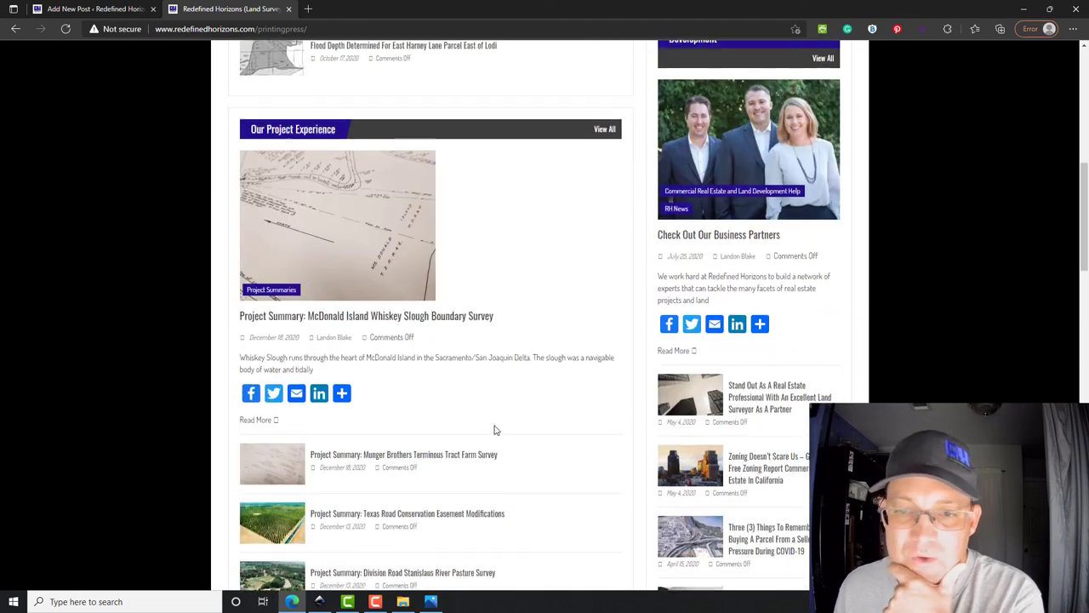
{"action": "scroll", "coordinate": [495, 428], "scroll_direction": "up", "scroll_amount": 9}
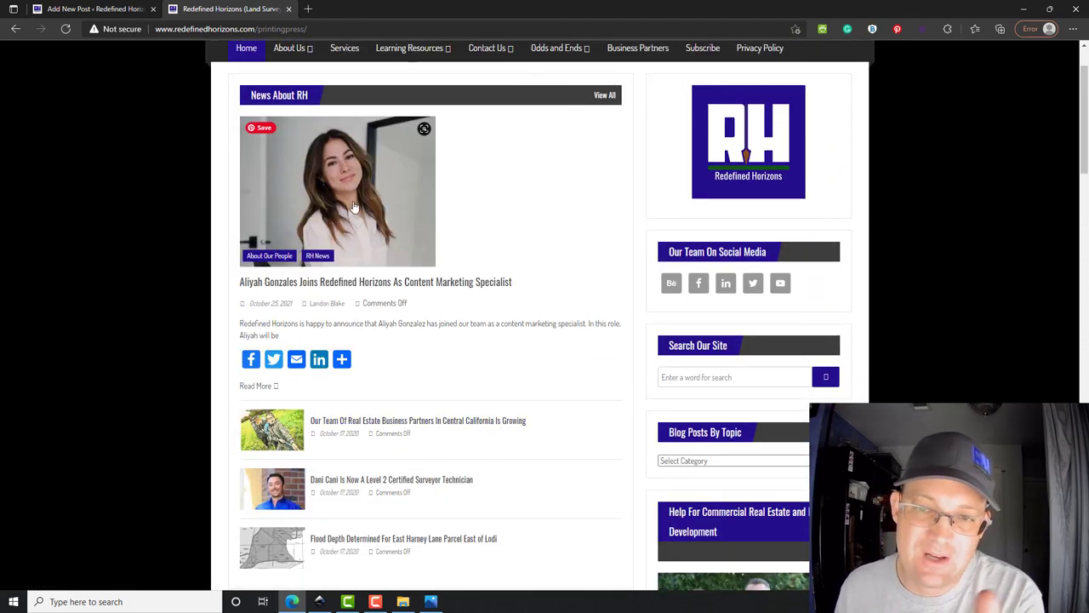
{"action": "scroll", "coordinate": [400, 149], "scroll_direction": "up", "scroll_amount": 1}
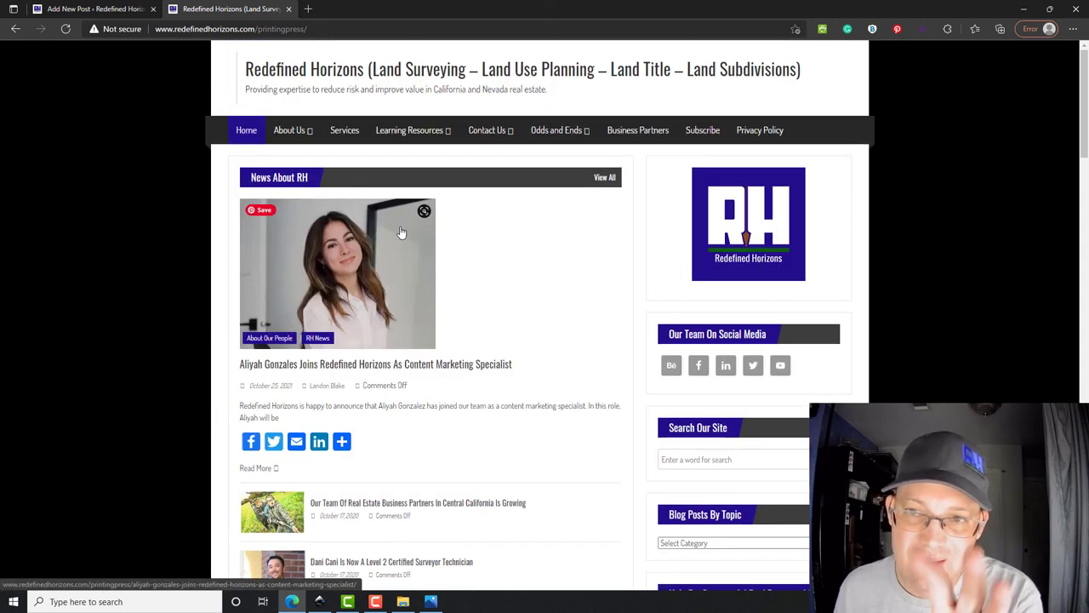
{"action": "scroll", "coordinate": [343, 138], "scroll_direction": "down", "scroll_amount": 1}
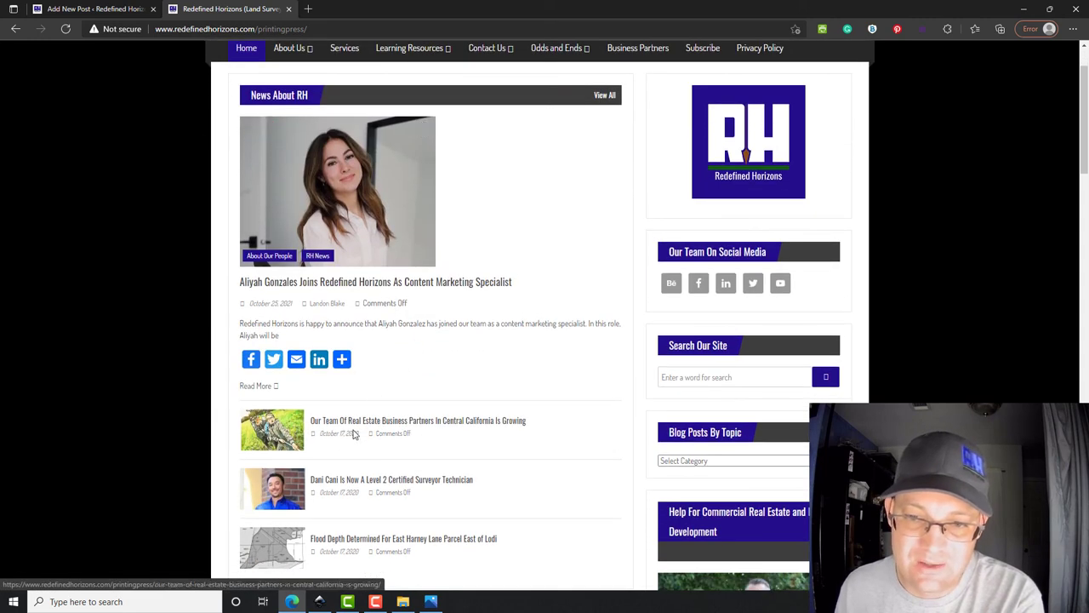
{"action": "scroll", "coordinate": [494, 357], "scroll_direction": "up", "scroll_amount": 1}
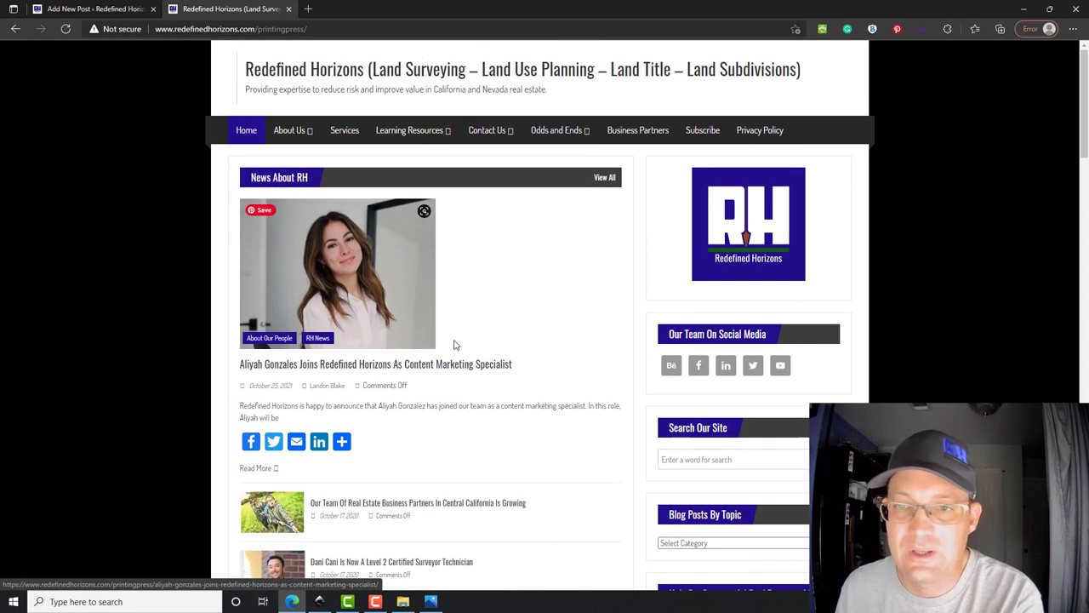
{"action": "scroll", "coordinate": [534, 346], "scroll_direction": "down", "scroll_amount": 7}
{"action": "scroll", "coordinate": [534, 347], "scroll_direction": "down", "scroll_amount": 7}
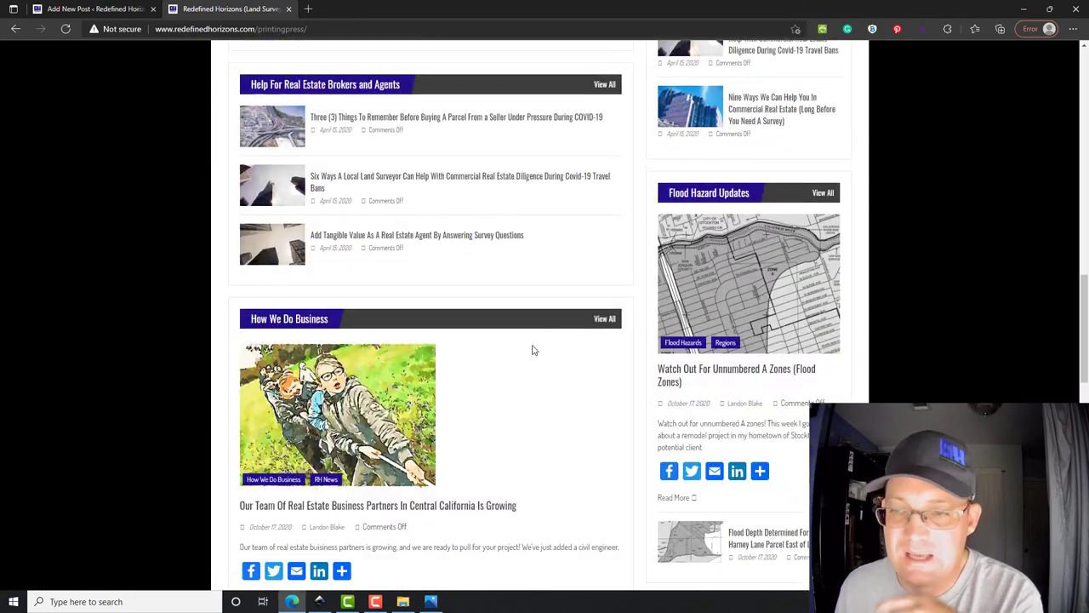
{"action": "scroll", "coordinate": [533, 349], "scroll_direction": "up", "scroll_amount": 7}
{"action": "scroll", "coordinate": [533, 349], "scroll_direction": "up", "scroll_amount": 5}
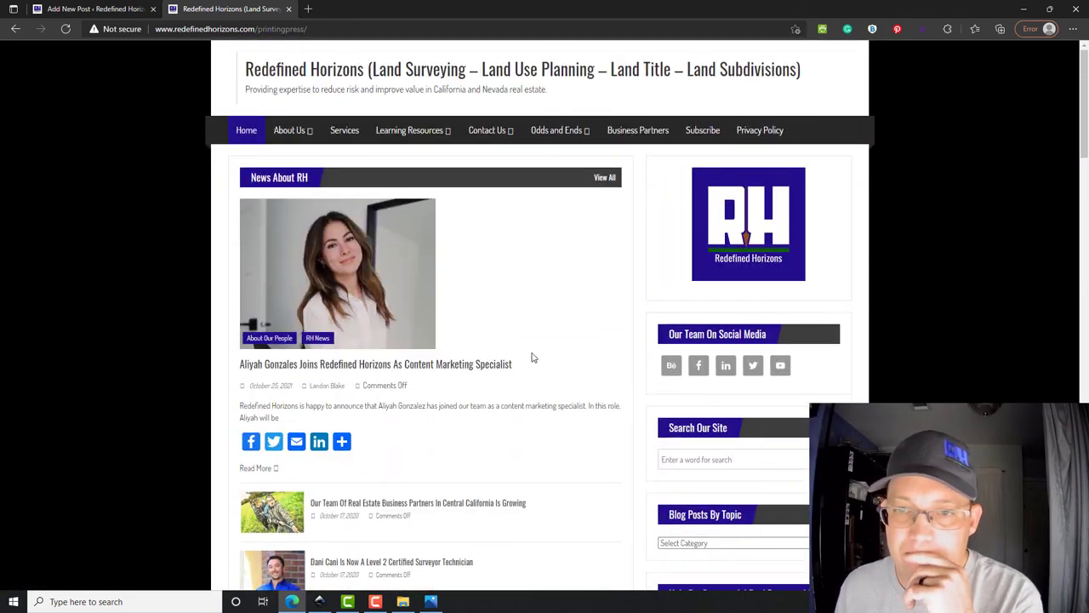